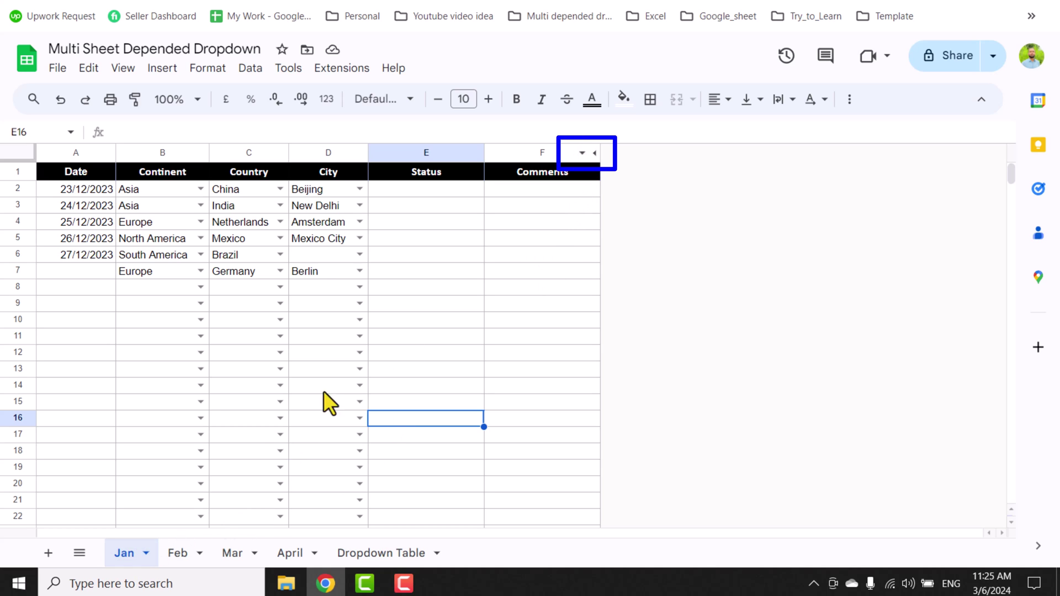
# Step: Open the Feb sheet of the Multi Sheet Depended Dropdown workbook
pyautogui.click(182, 554)
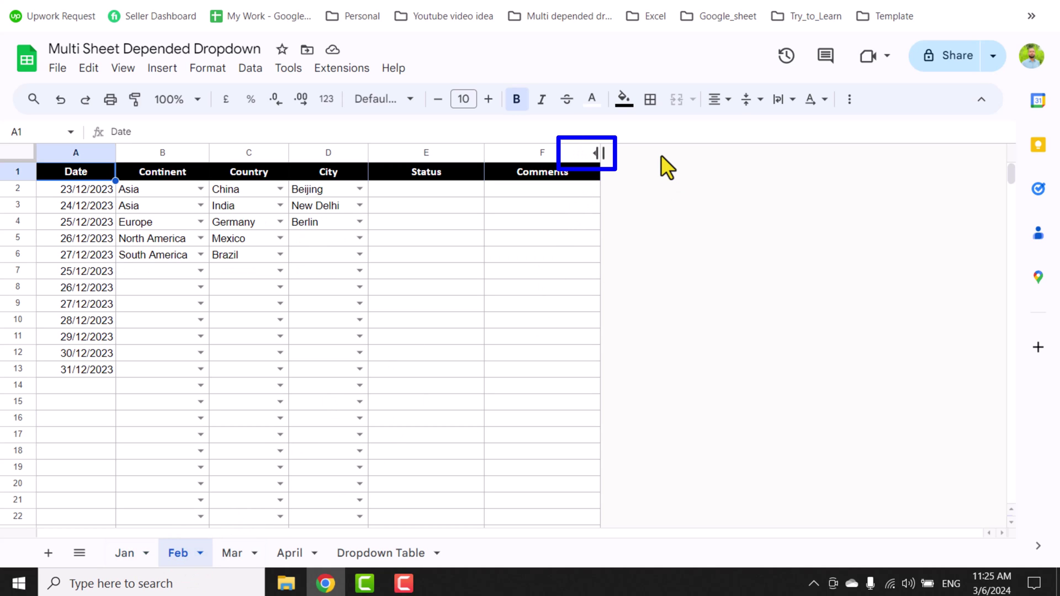
# Step: Unhide helper columns G:AJ on Feb, then set B9 to Africa and C9 to Ghana
pyautogui.click(594, 154)
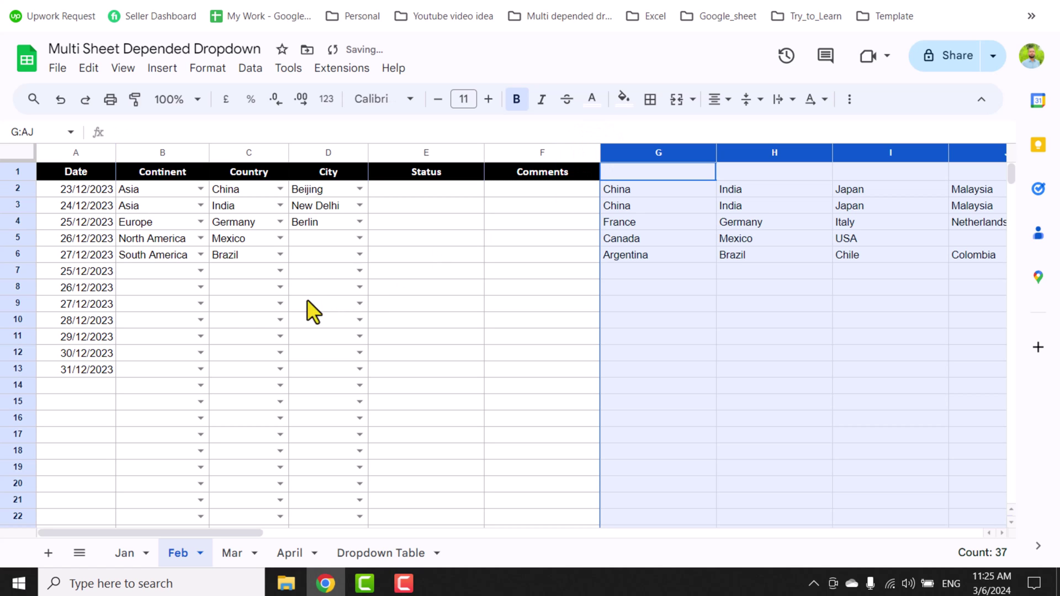
pyautogui.click(201, 304)
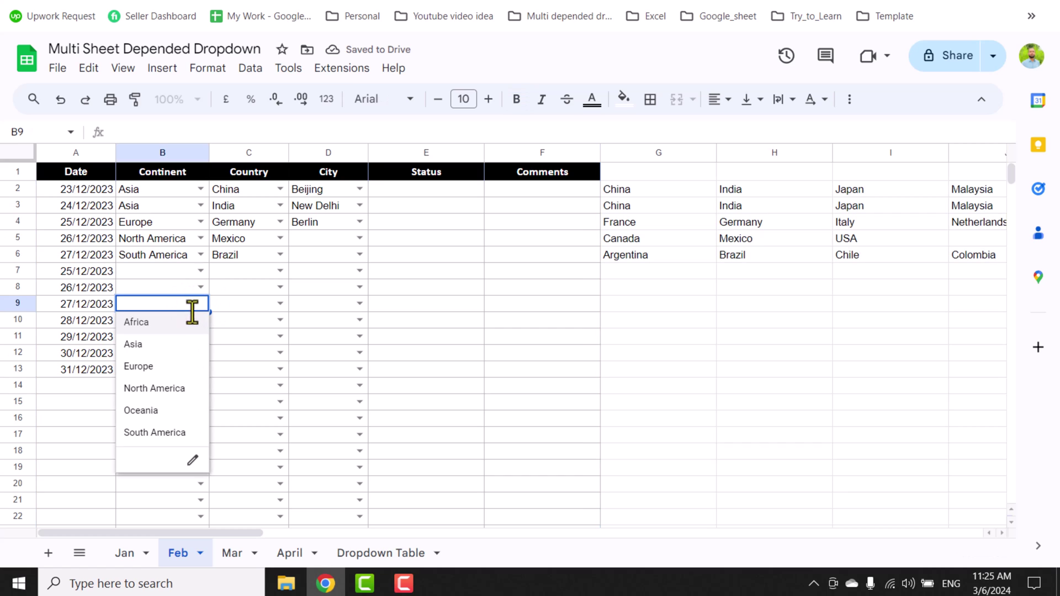
pyautogui.click(138, 322)
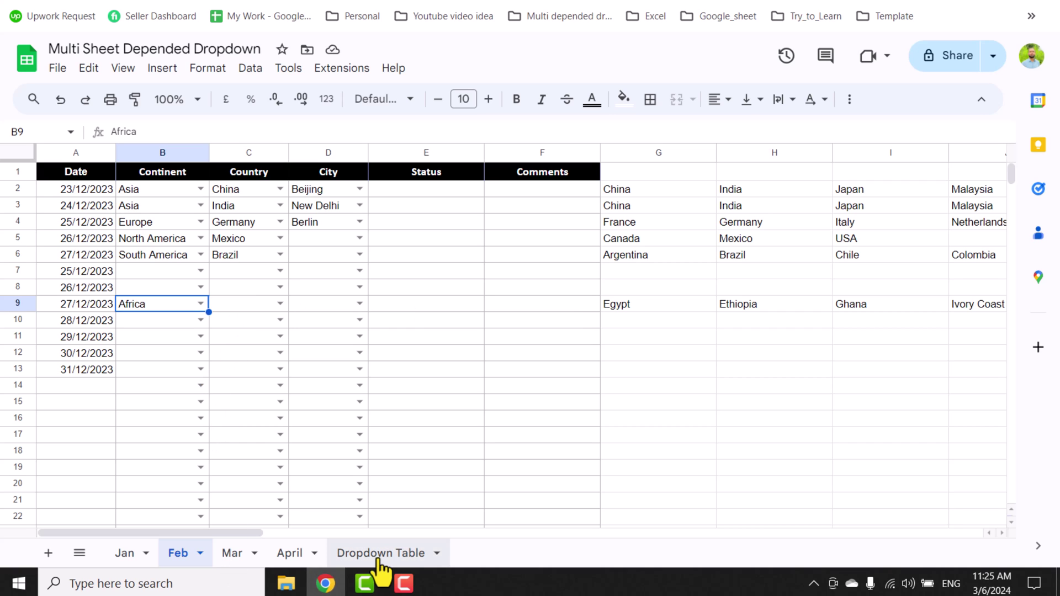
pyautogui.click(280, 303)
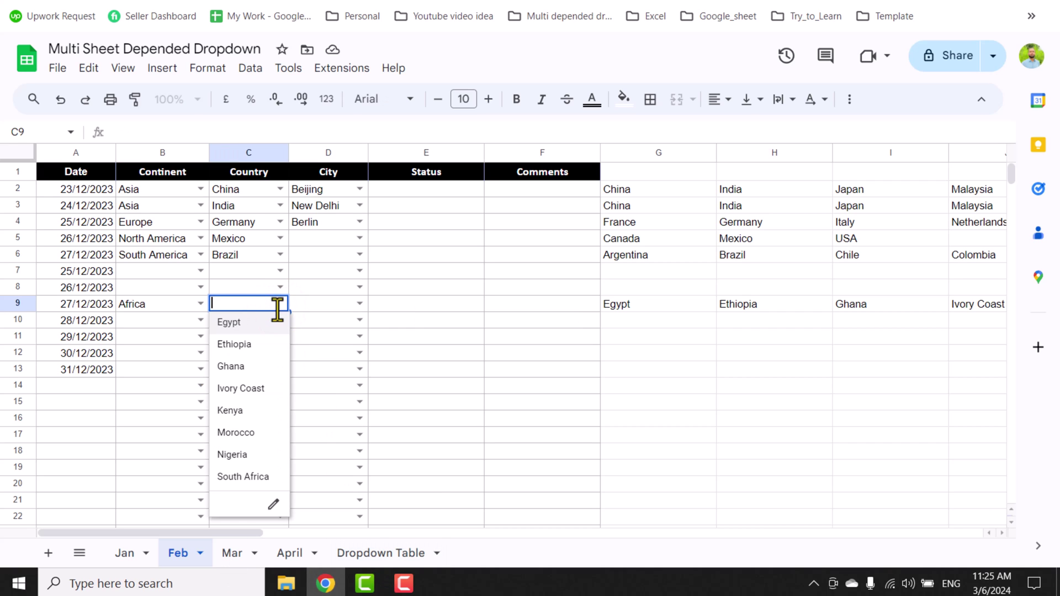
pyautogui.click(256, 369)
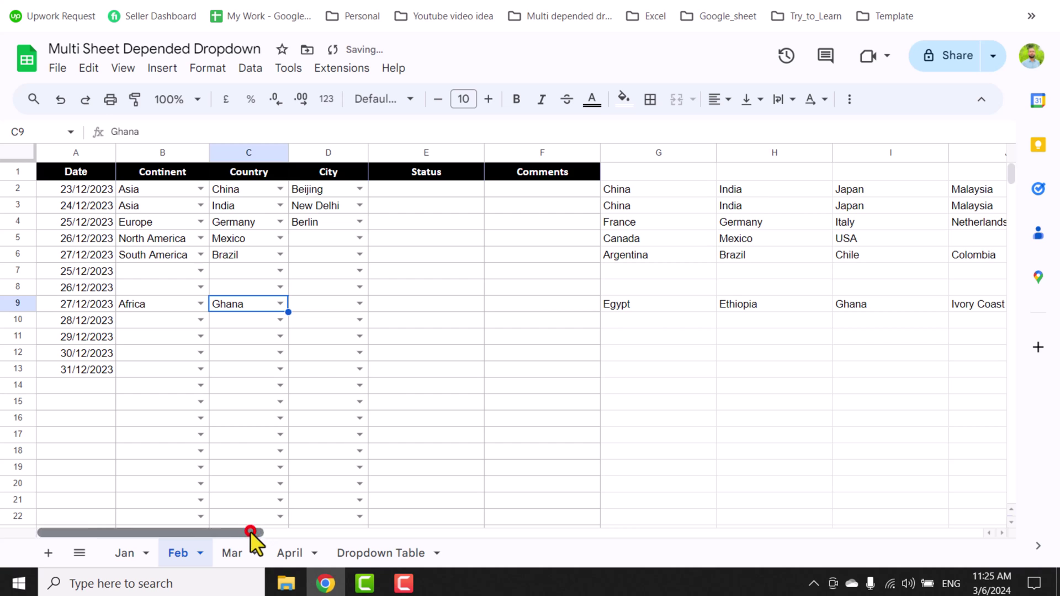
pyautogui.moveTo(251, 533); pyautogui.dragTo(745, 537)
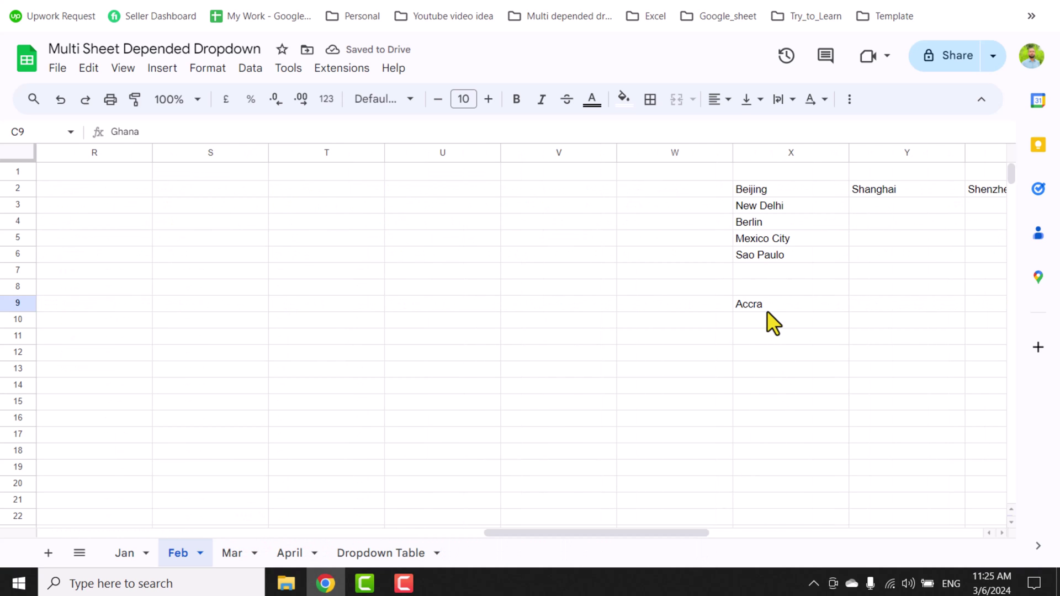
pyautogui.moveTo(644, 531); pyautogui.dragTo(171, 507)
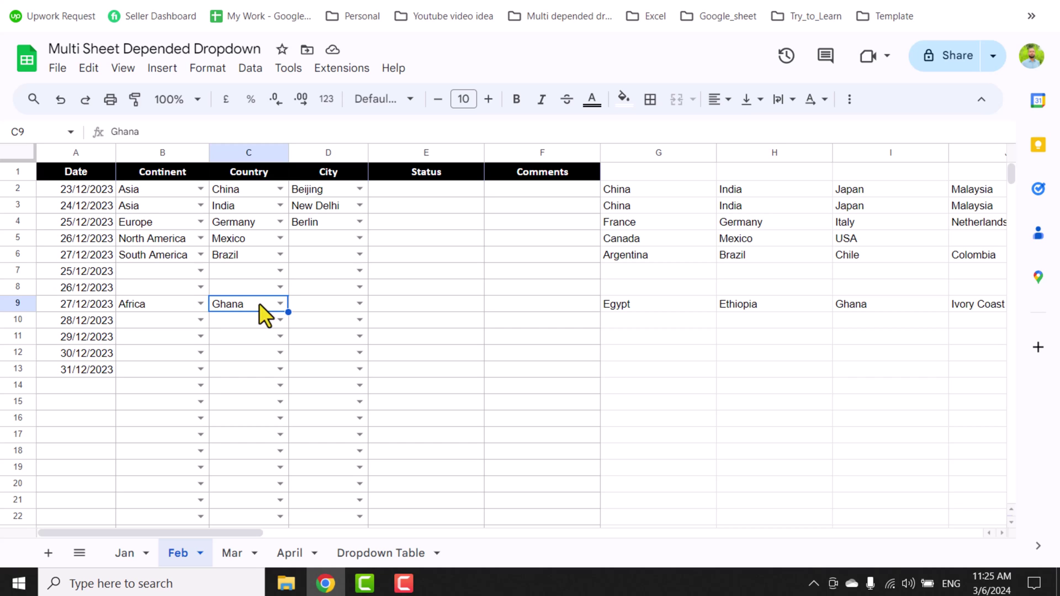
# Step: Pick Accra in Feb D9, then set Jan row 9 to Europe, Netherlands, Amsterdam
pyautogui.click(361, 306)
pyautogui.click(352, 338)
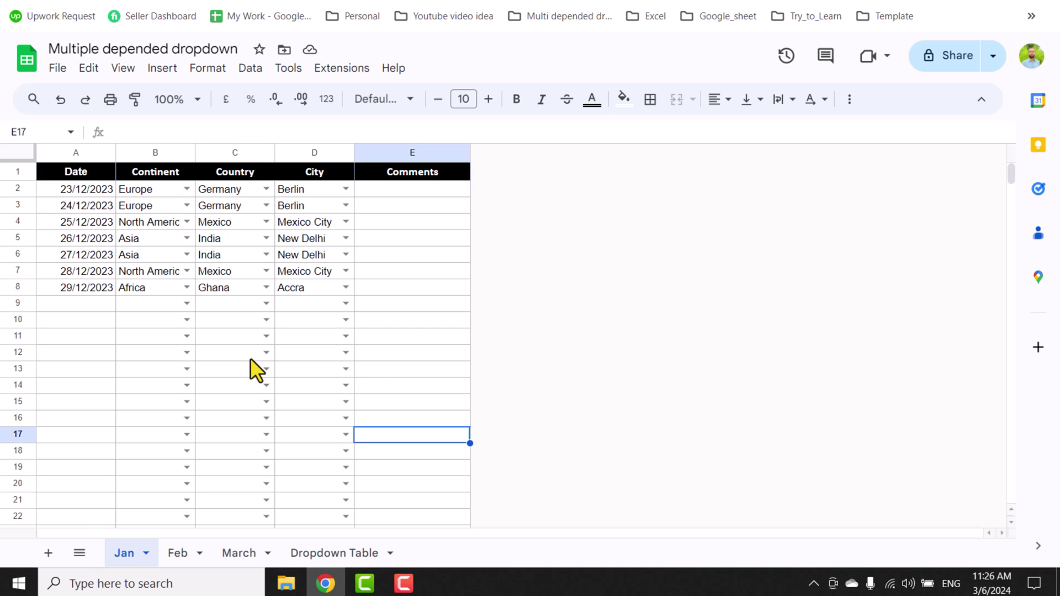
pyautogui.click(188, 303)
pyautogui.click(138, 366)
pyautogui.click(267, 303)
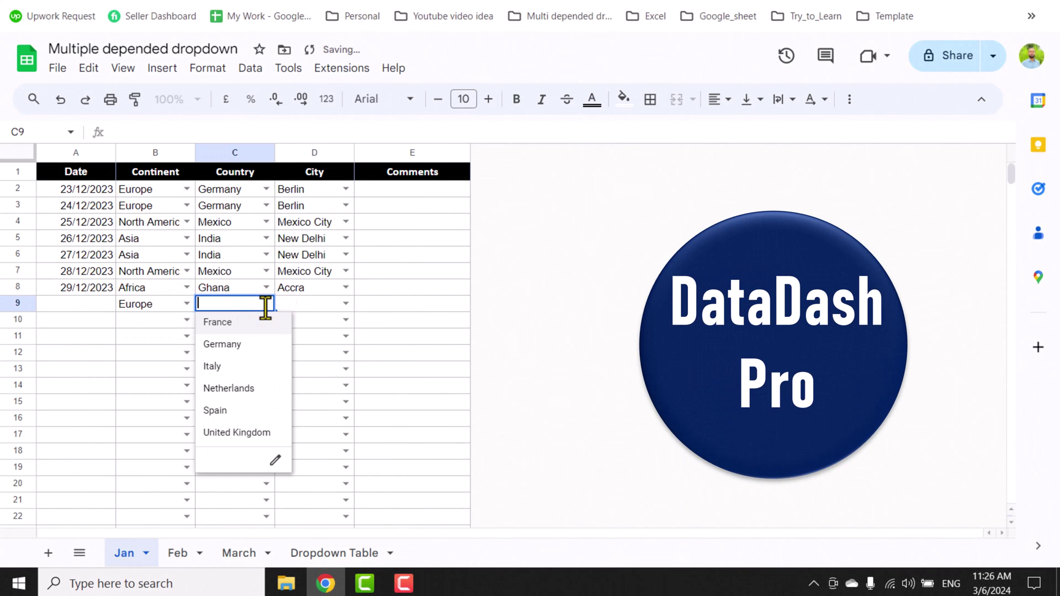
pyautogui.click(239, 389)
pyautogui.click(345, 303)
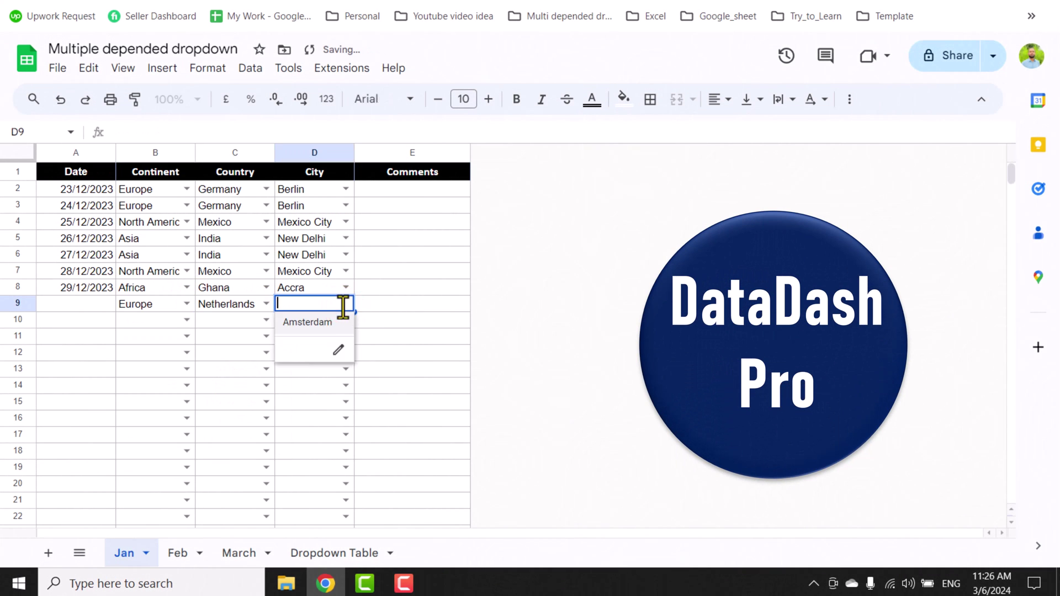
pyautogui.click(316, 323)
# Step: On the March sheet, set row 9 to Oceania, New Zealand and Auckland
pyautogui.click(228, 552)
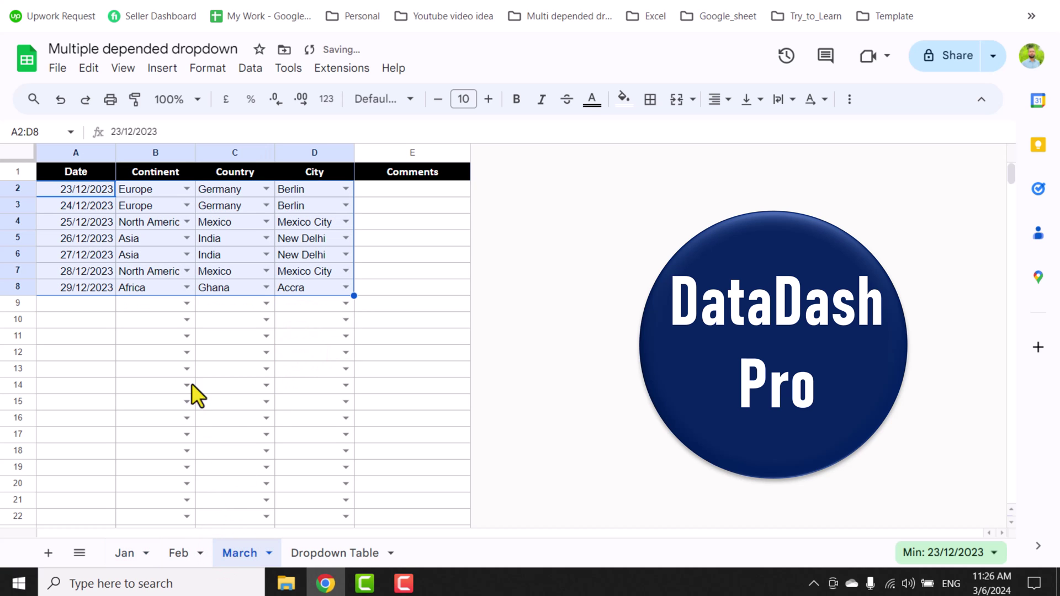
pyautogui.click(186, 303)
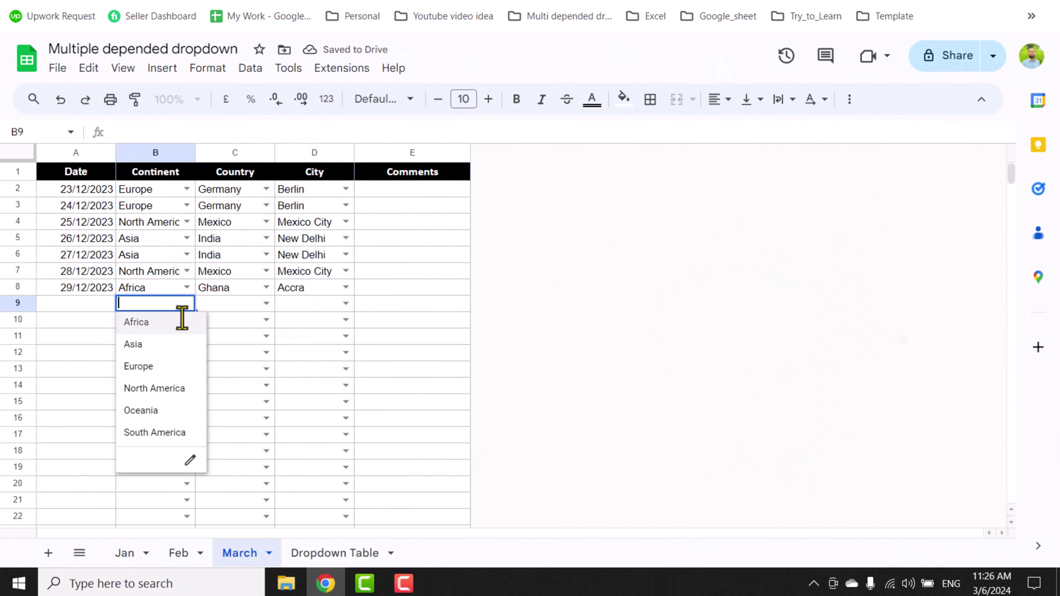
pyautogui.click(160, 409)
pyautogui.click(266, 303)
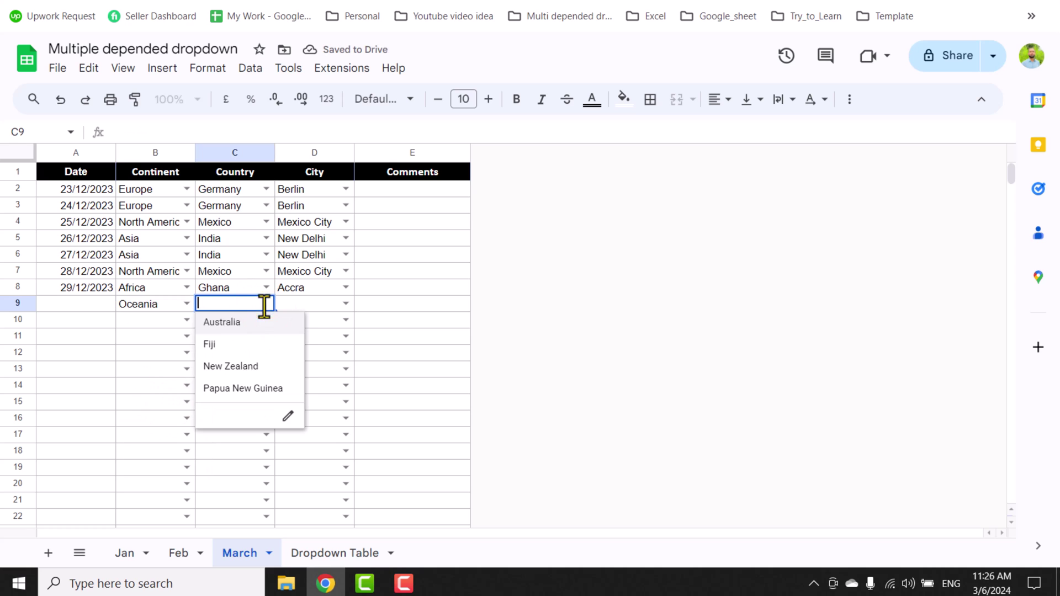
pyautogui.click(248, 366)
pyautogui.click(345, 304)
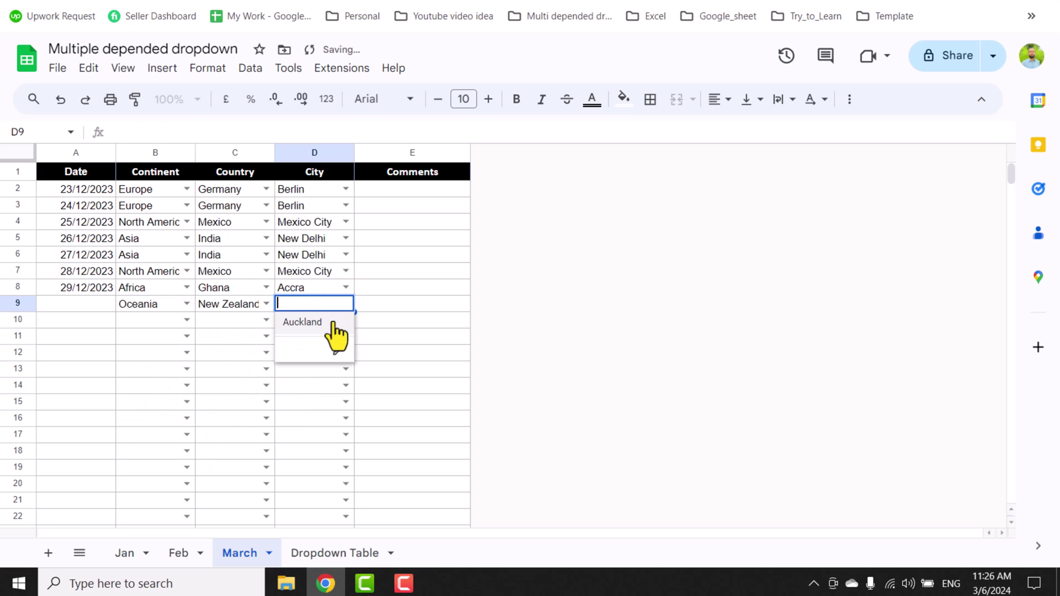
pyautogui.click(330, 326)
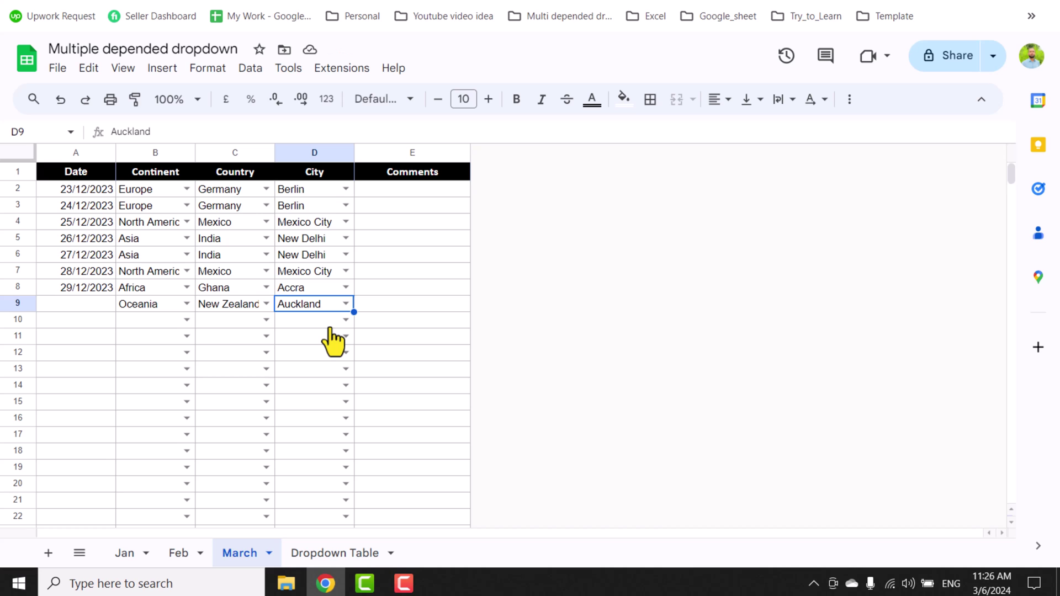
# Step: Duplicate the March sheet and rename the copy to 'April'
pyautogui.rightClick(236, 548)
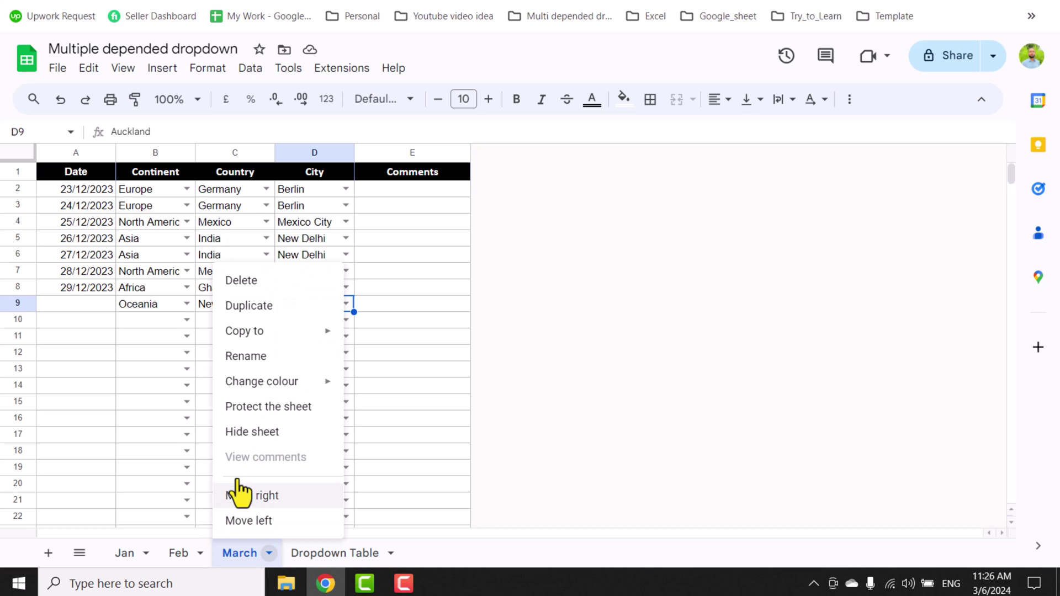
pyautogui.click(249, 305)
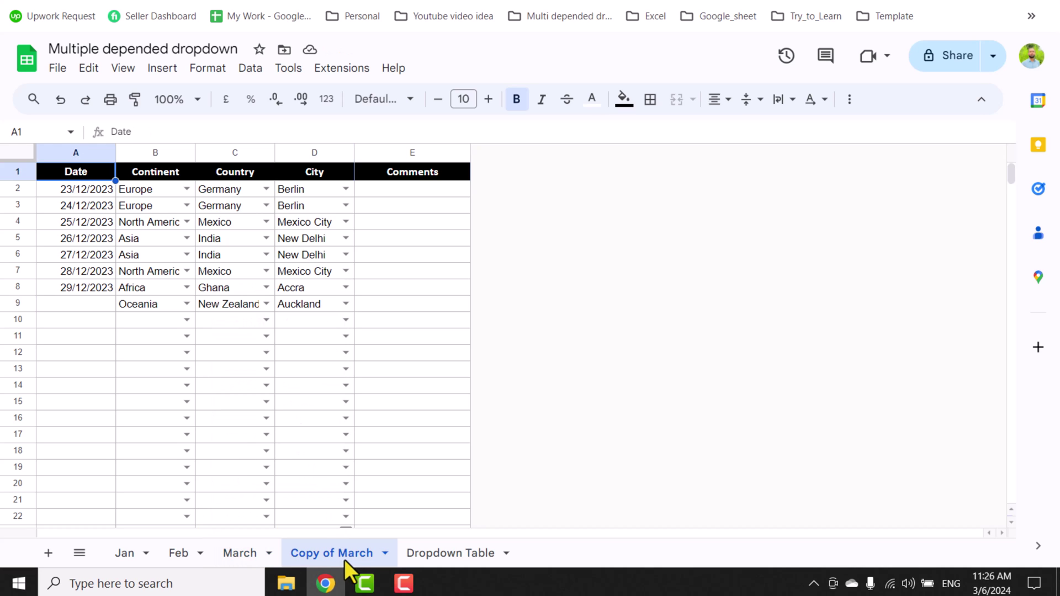
pyautogui.rightClick(339, 557)
pyautogui.click(325, 356)
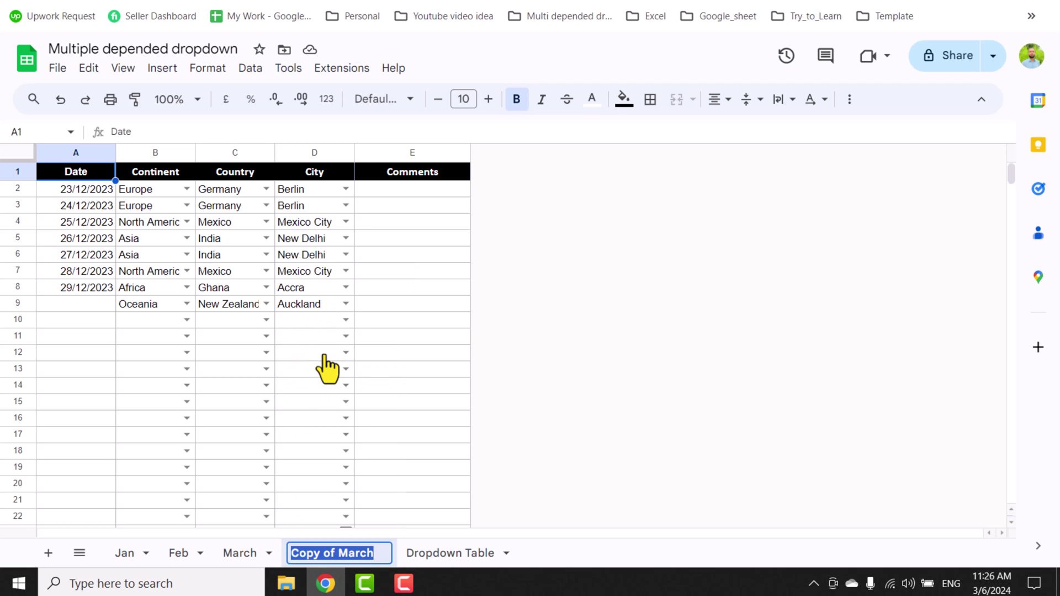
pyautogui.write('April')
pyautogui.press('Return')
# Step: On April, set row 10 to Europe, Netherlands and Amsterdam
pyautogui.click(186, 321)
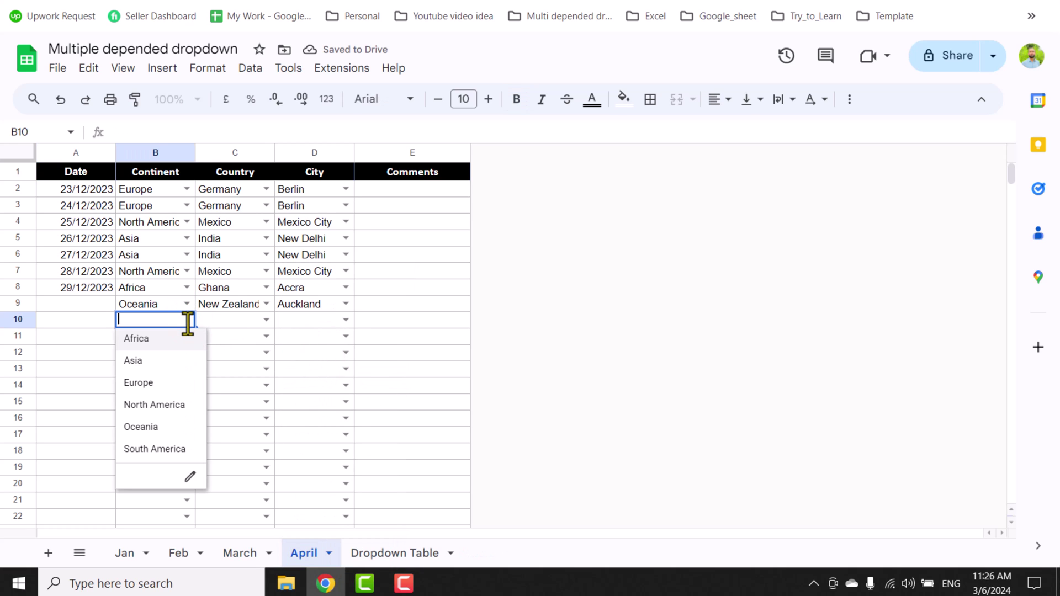
pyautogui.click(159, 385)
pyautogui.click(266, 321)
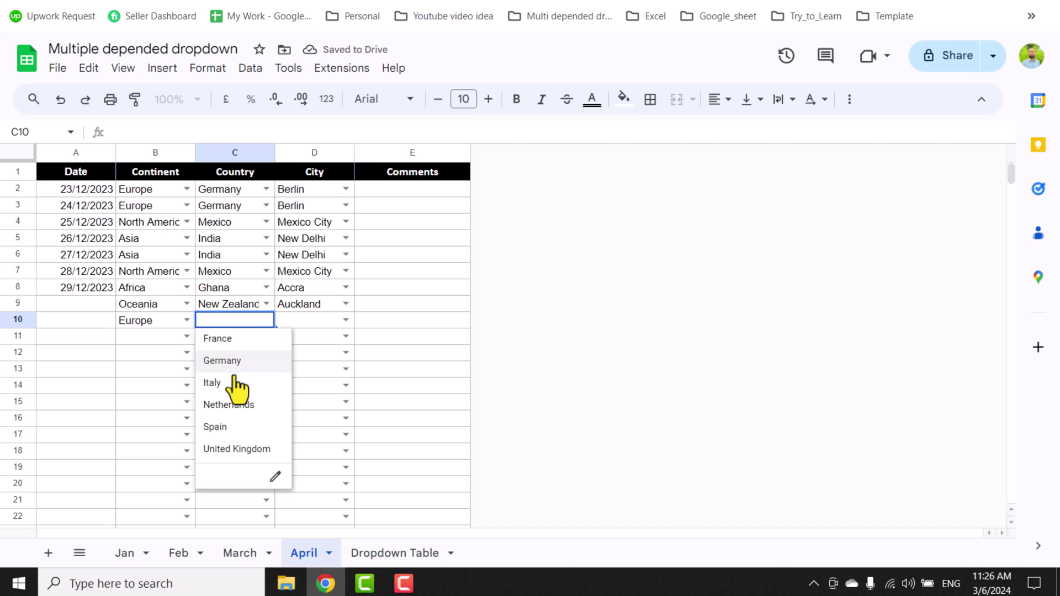
pyautogui.click(234, 406)
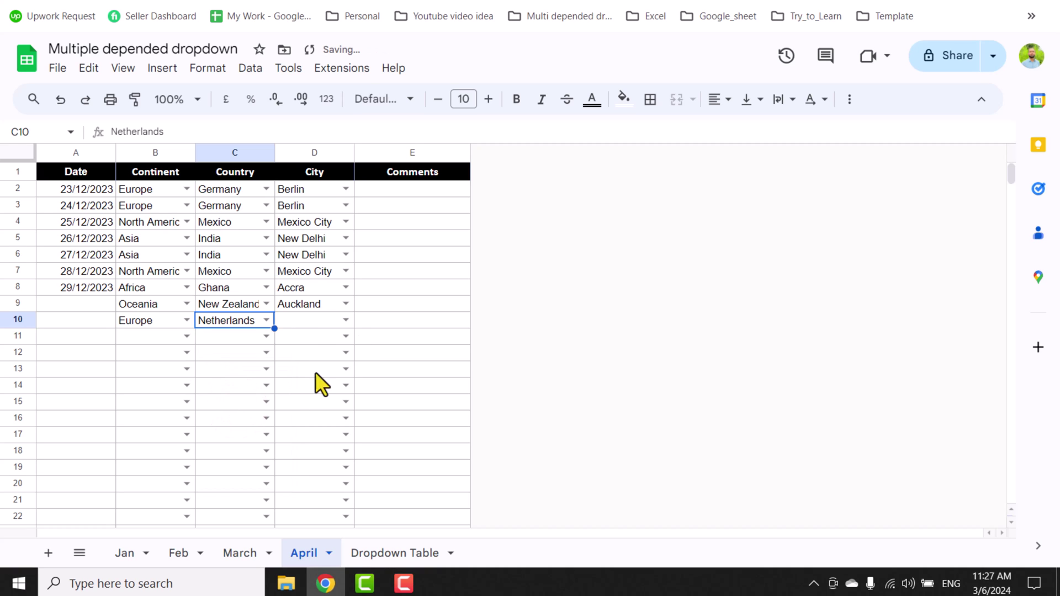
pyautogui.click(346, 320)
pyautogui.click(328, 342)
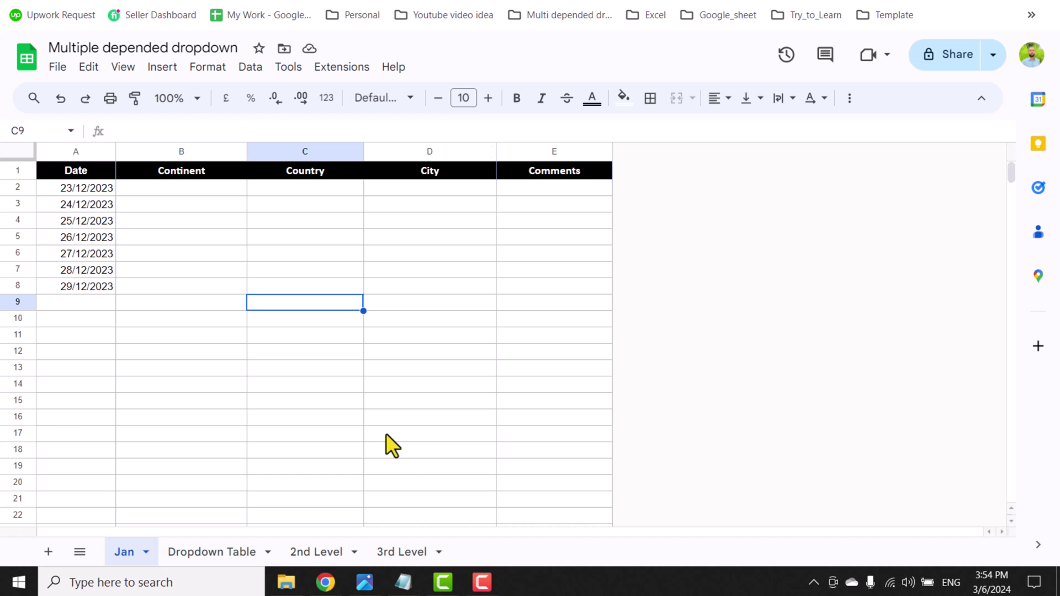
# Step: Browse the Dropdown Table, 2nd Level and 3rd Level sheets, ending back on Dropdown Table
pyautogui.click(178, 555)
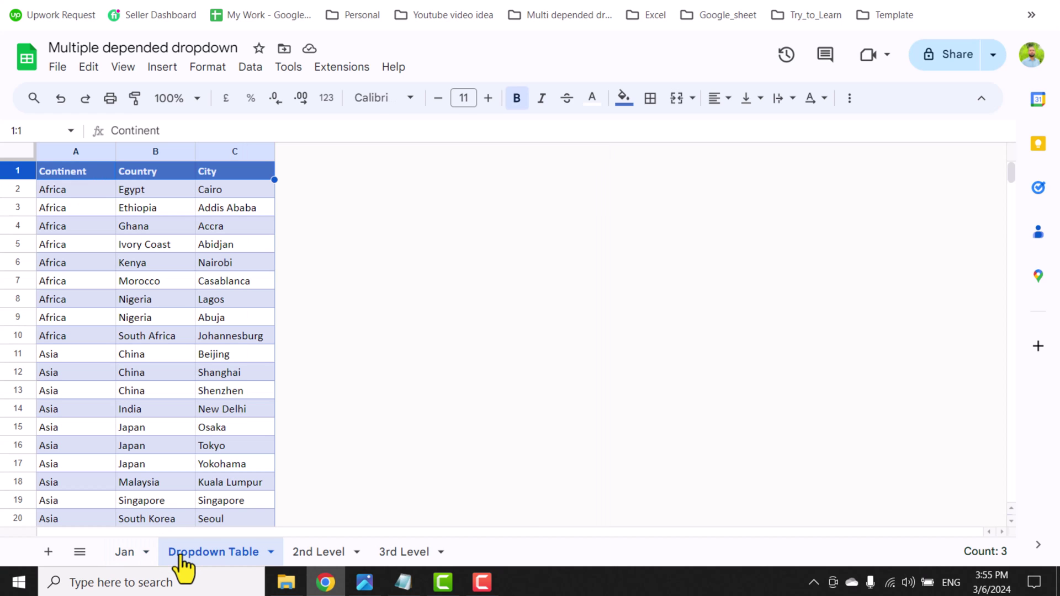
pyautogui.click(301, 552)
pyautogui.click(396, 552)
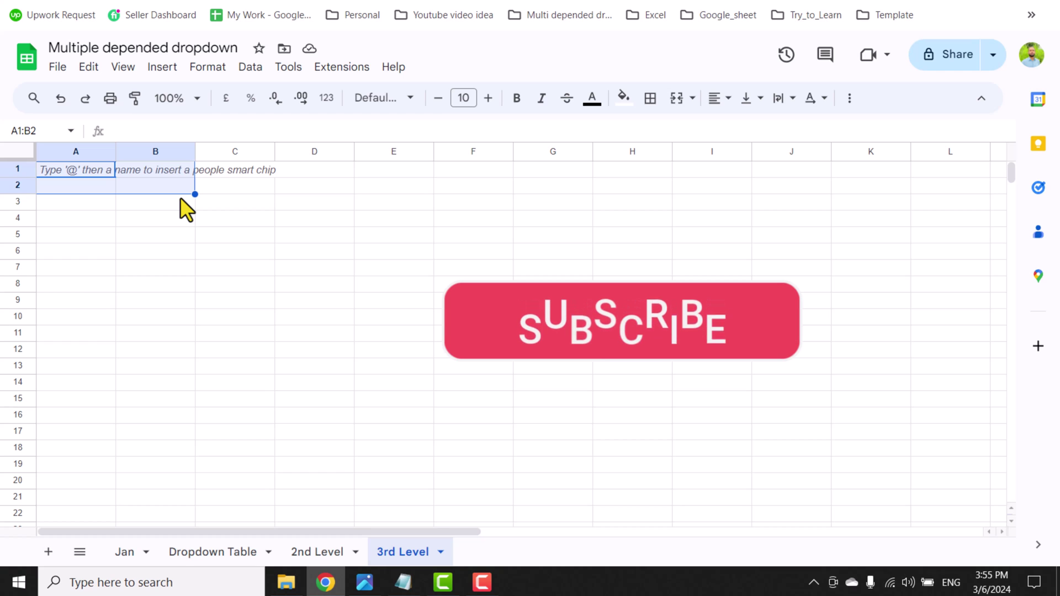
pyautogui.click(200, 550)
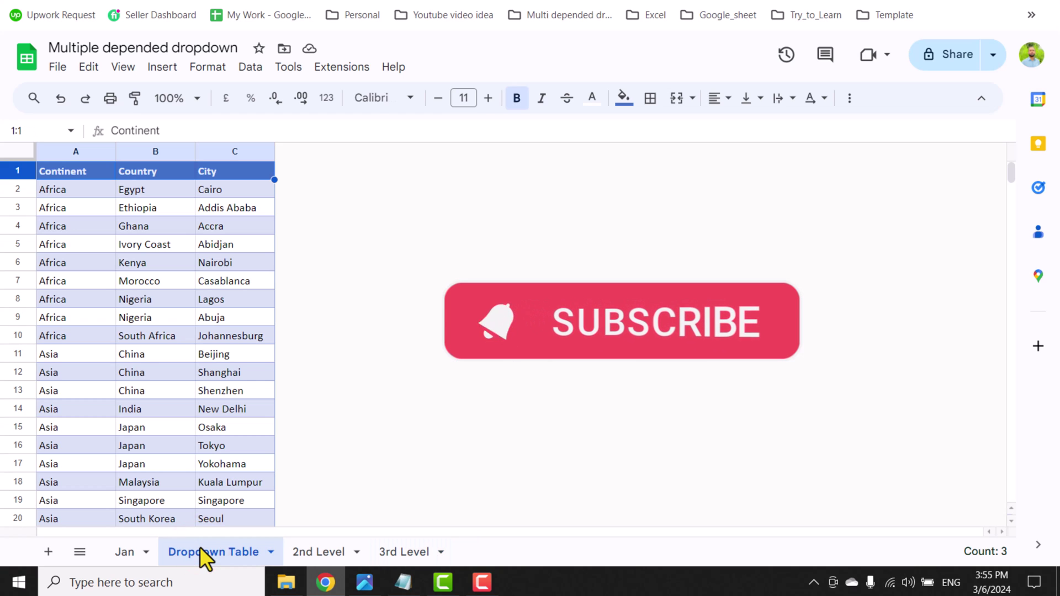
# Step: Insert a blank row 1 above the Dropdown Table header with no fill and black text
pyautogui.rightClick(25, 165)
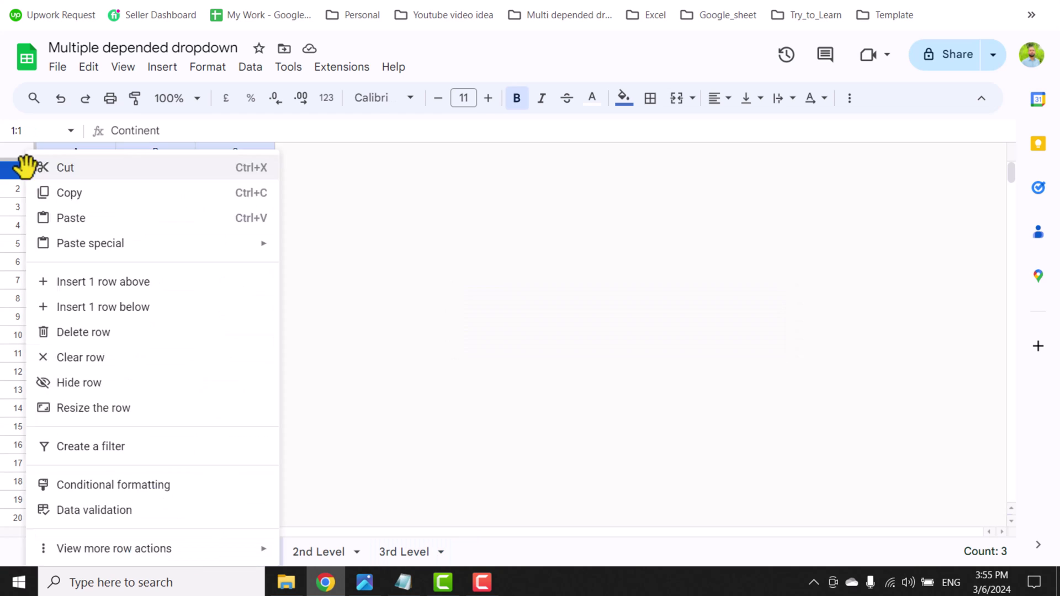
pyautogui.click(81, 285)
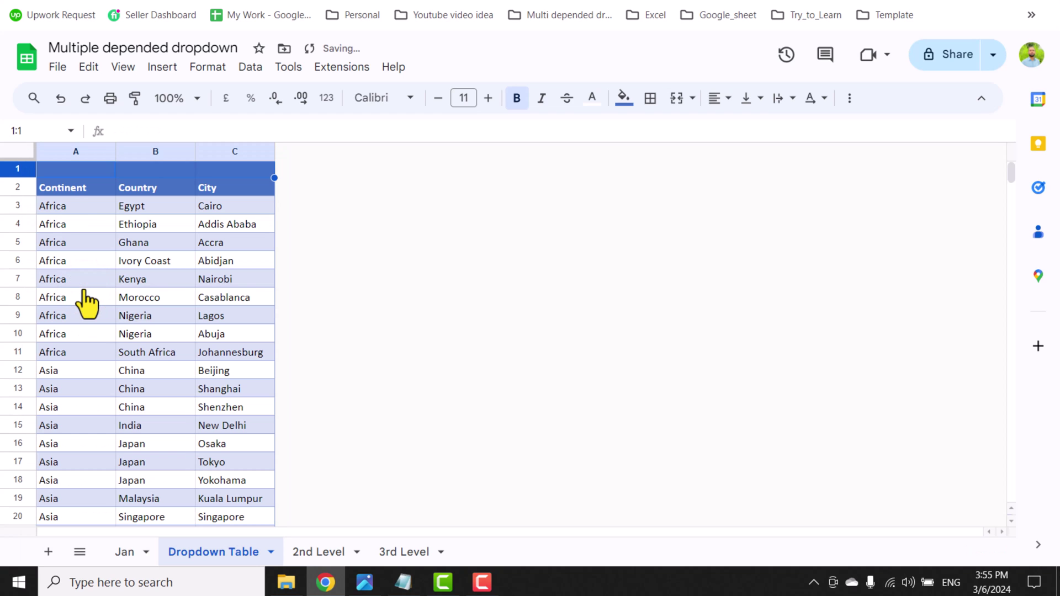
pyautogui.click(624, 100)
pyautogui.click(655, 133)
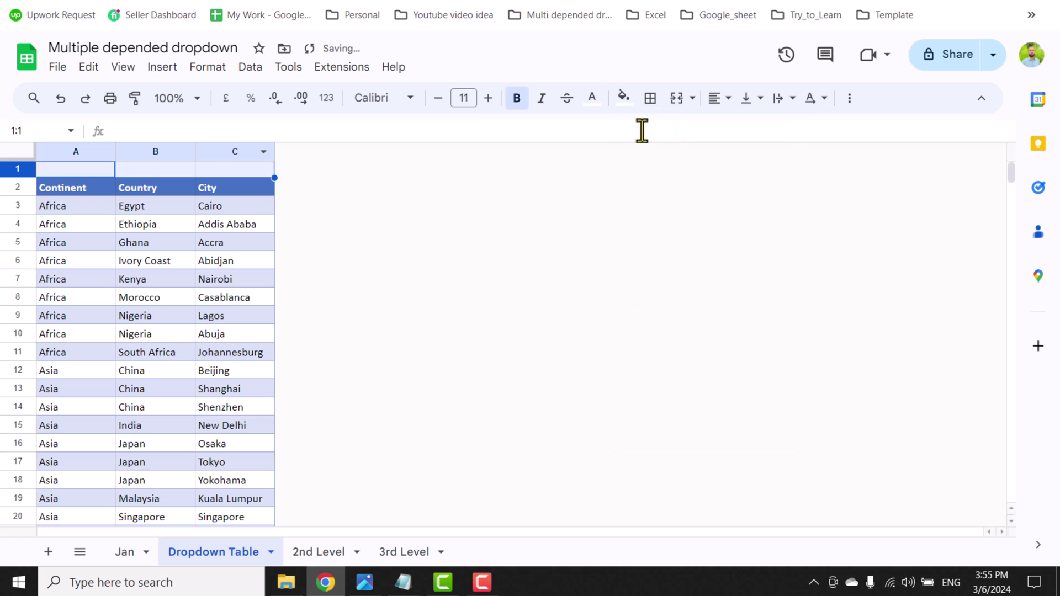
pyautogui.click(593, 100)
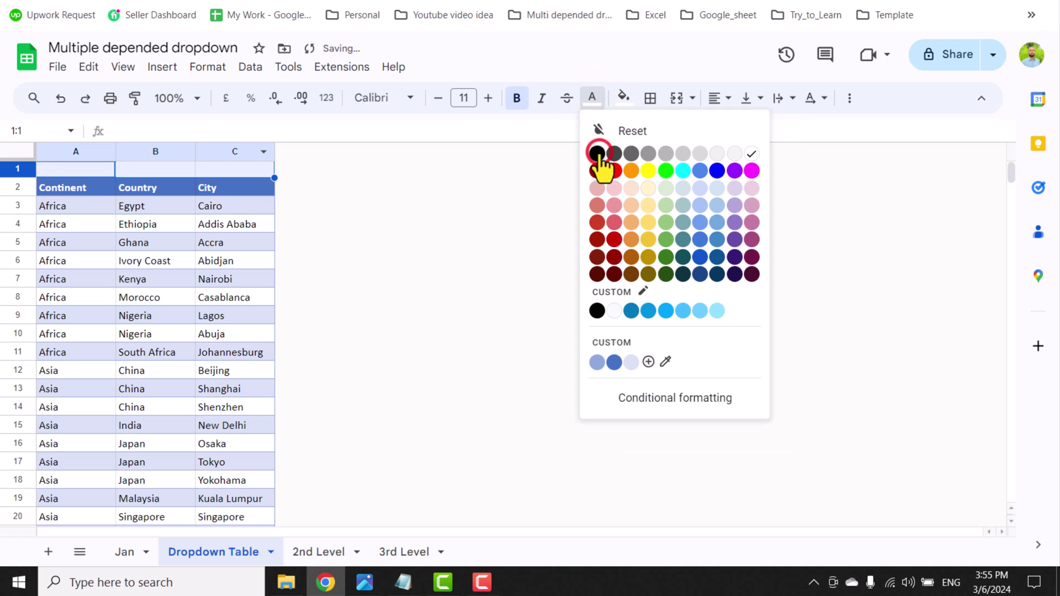
pyautogui.click(597, 154)
# Step: Enter 'Connect to' in A1 and 'Jan' in B1
pyautogui.click(54, 170)
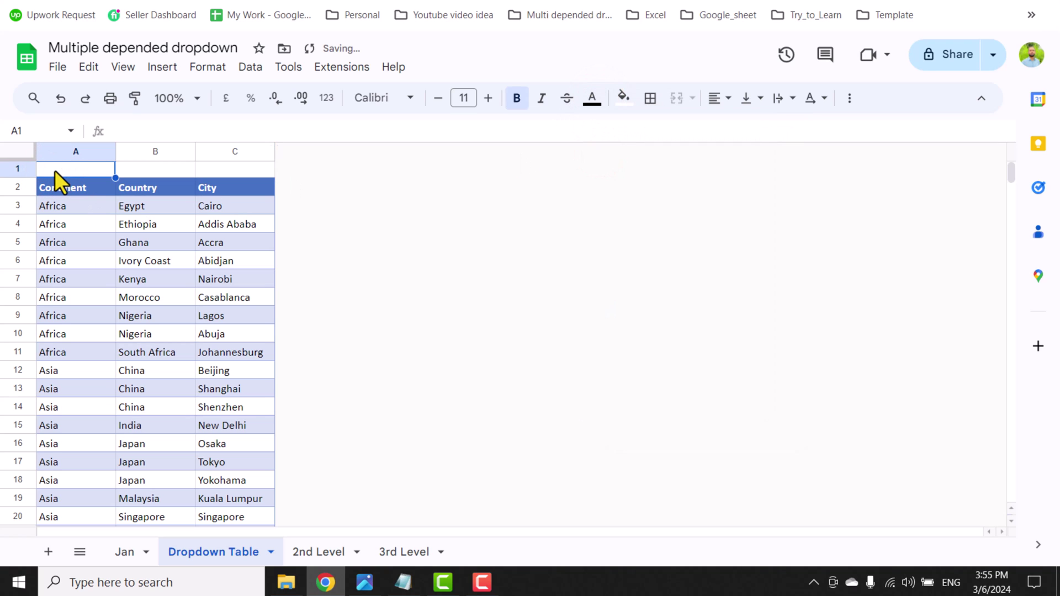
pyautogui.write('Connect to')
pyautogui.press('Tab')
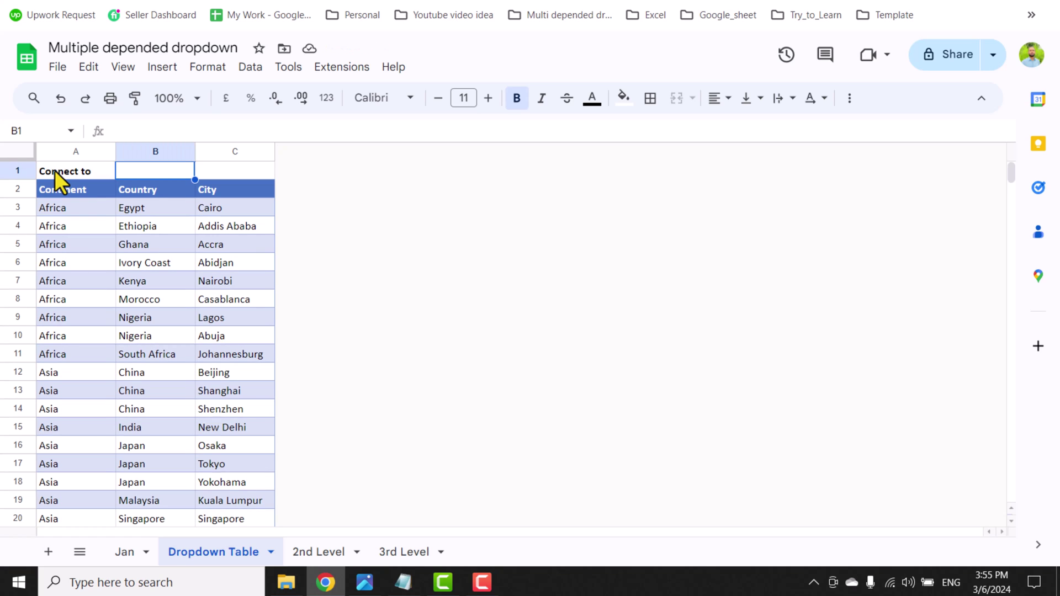
pyautogui.write('Jan')
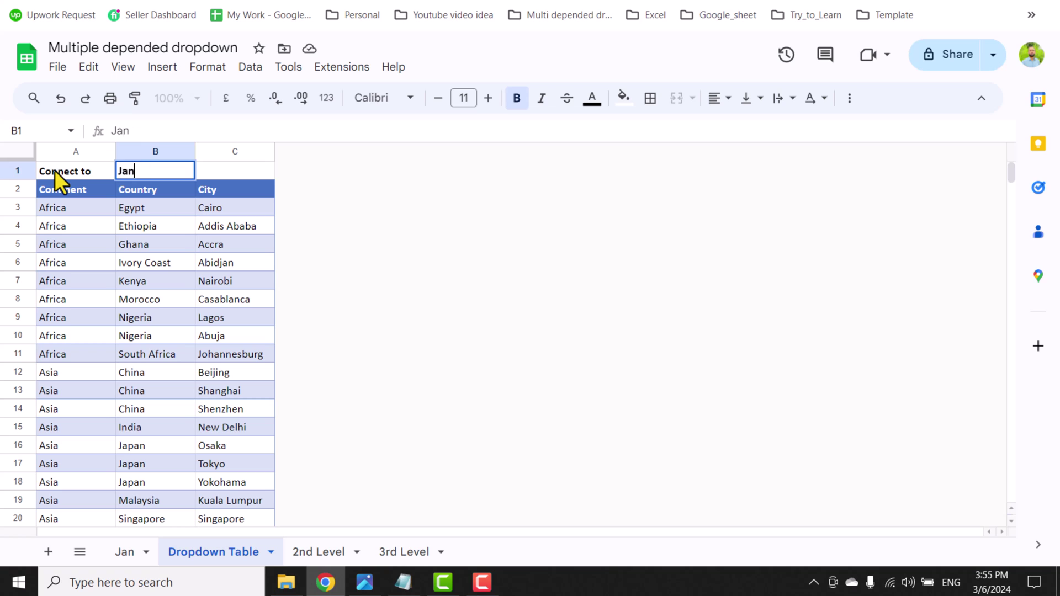
pyautogui.press('Return')
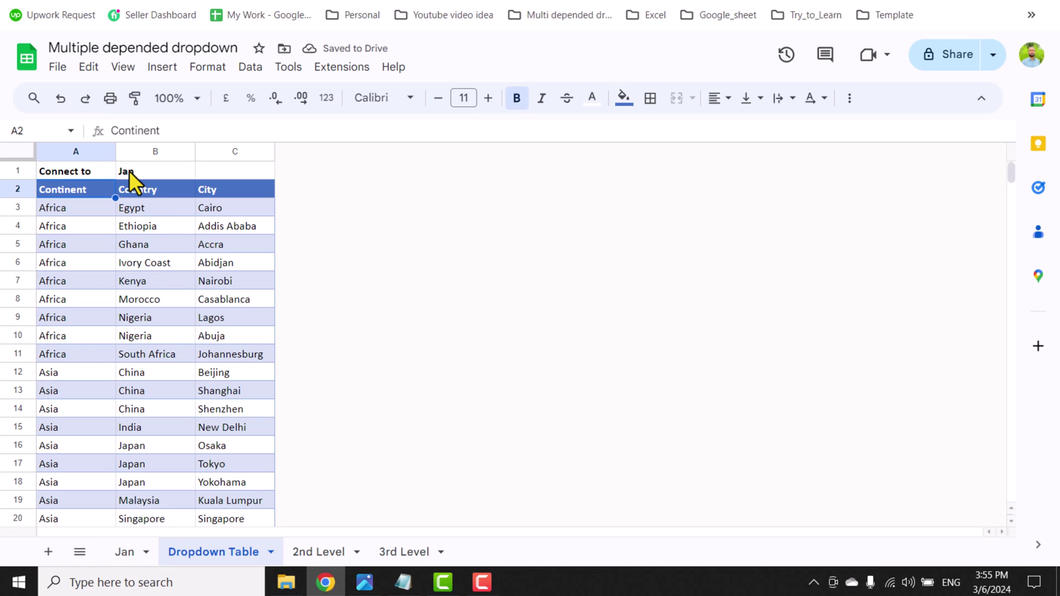
# Step: Select Jan's B2:B999 and start a new 'Drop-down (from a range)' validation rule
pyautogui.click(121, 556)
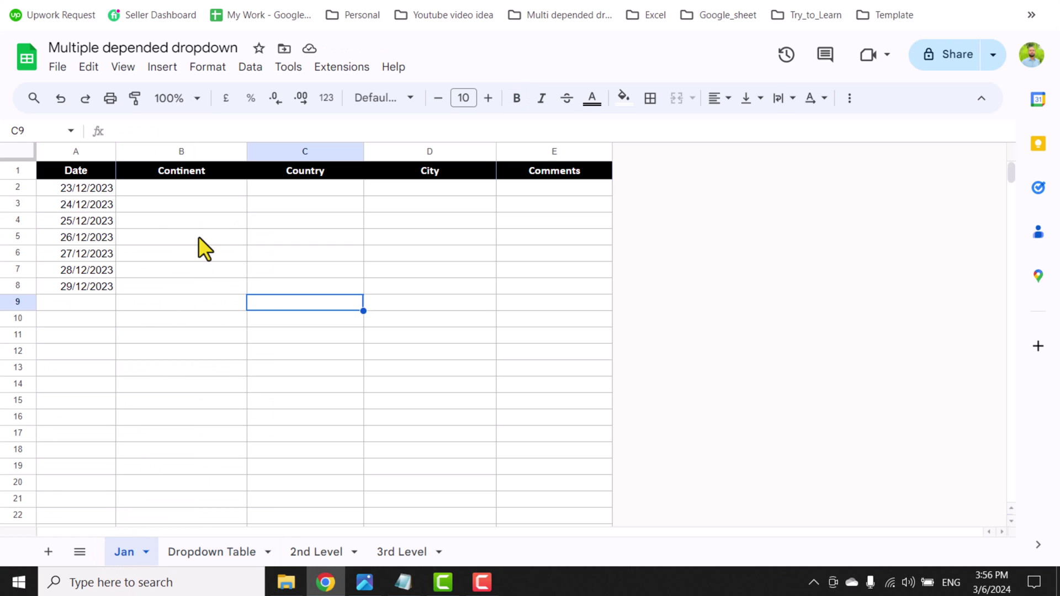
pyautogui.click(202, 189)
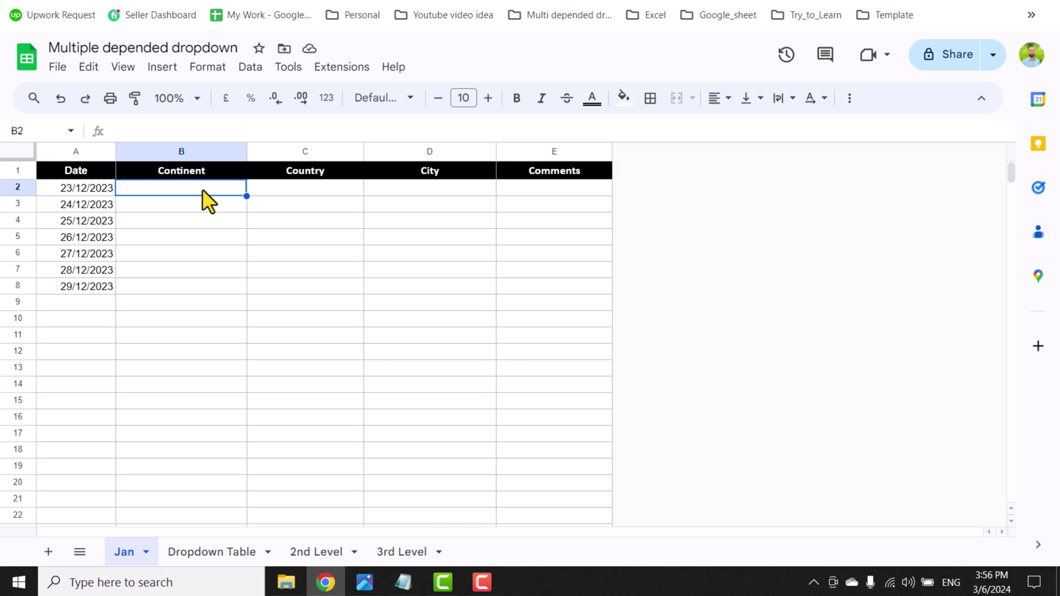
pyautogui.hotkey('ctrl', 'shift', 'Down')
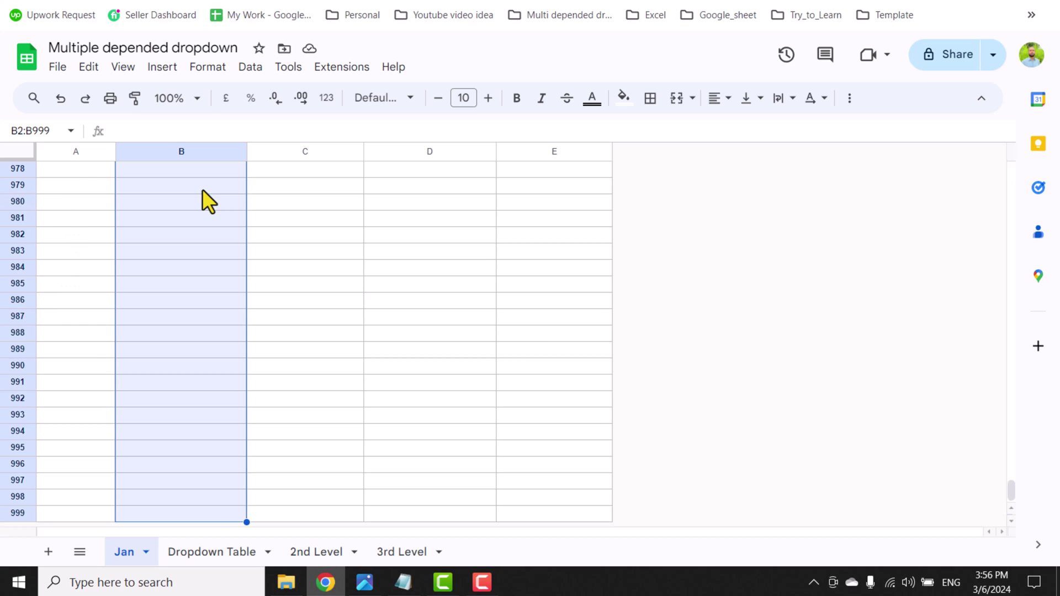
pyautogui.hotkey('ctrl', 'BackSpace')
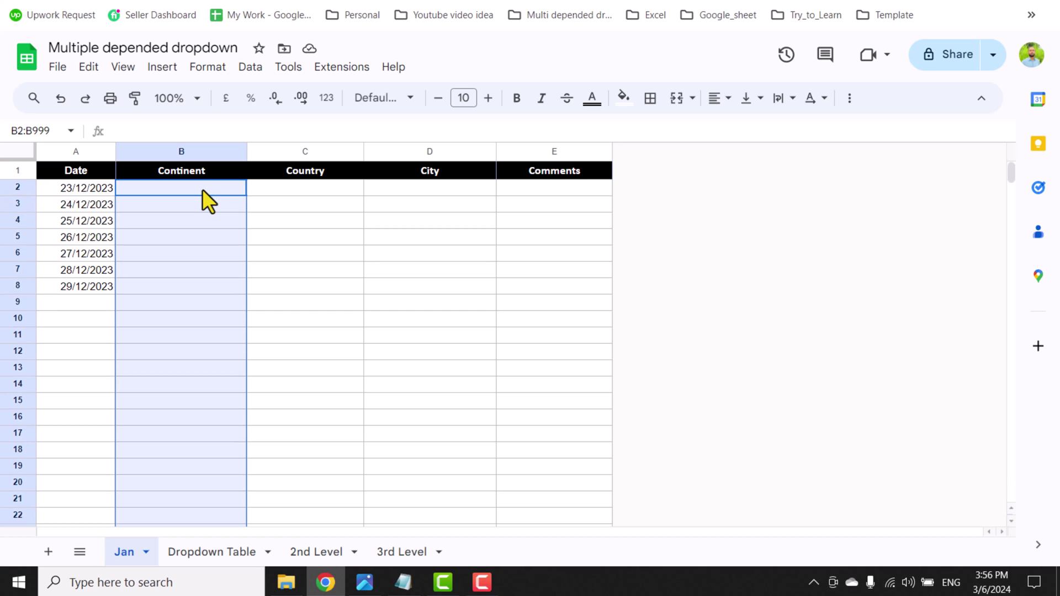
pyautogui.click(250, 67)
pyautogui.click(325, 387)
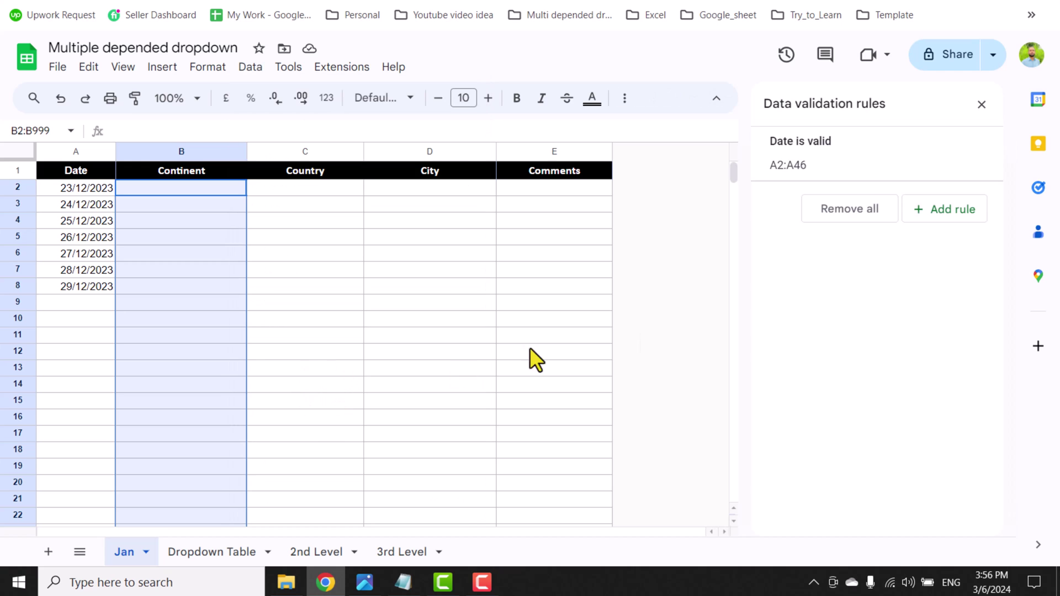
pyautogui.click(922, 215)
pyautogui.click(904, 243)
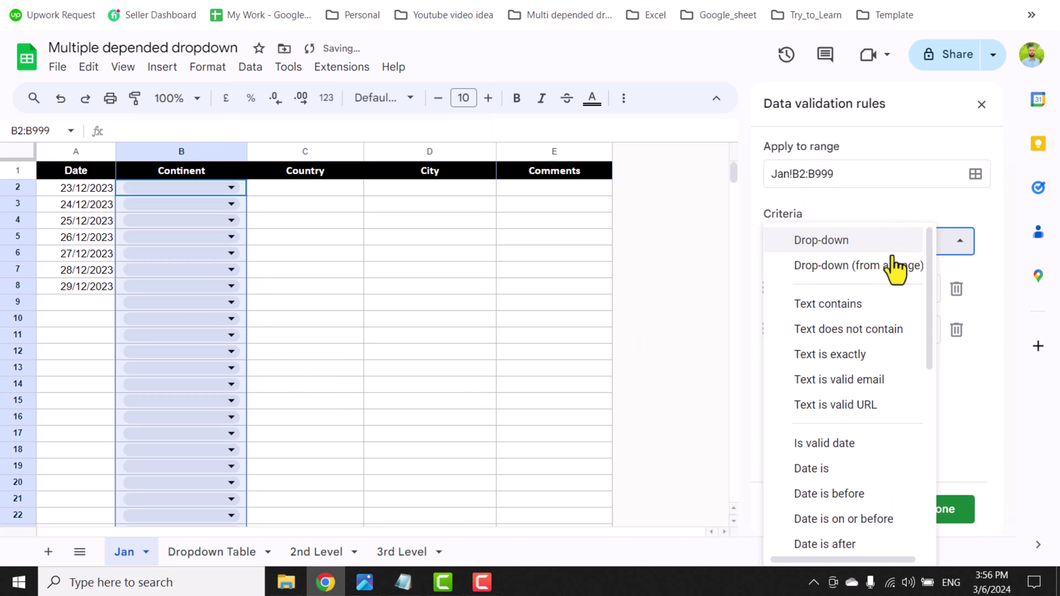
pyautogui.click(893, 267)
# Step: Source the dropdown from 'Dropdown Table'!A3:A, use the arrow style, and save the rule
pyautogui.click(958, 288)
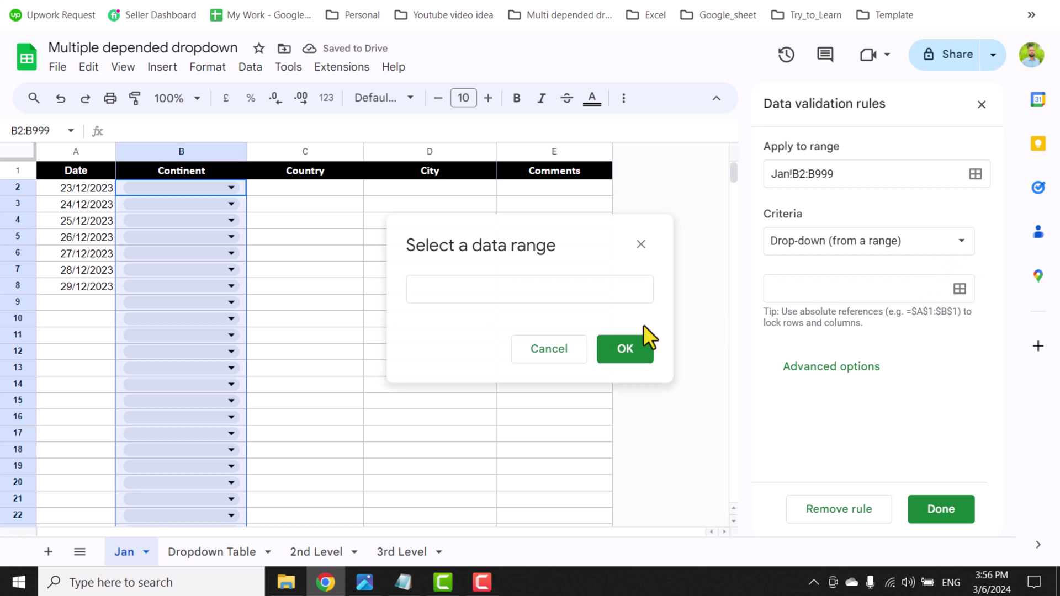
pyautogui.click(532, 289)
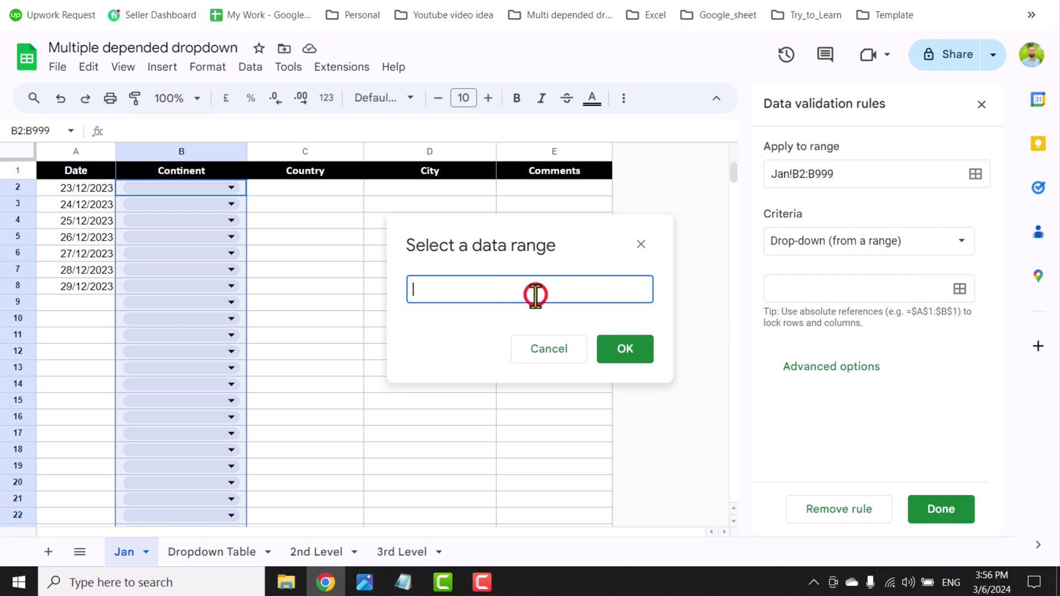
pyautogui.click(221, 553)
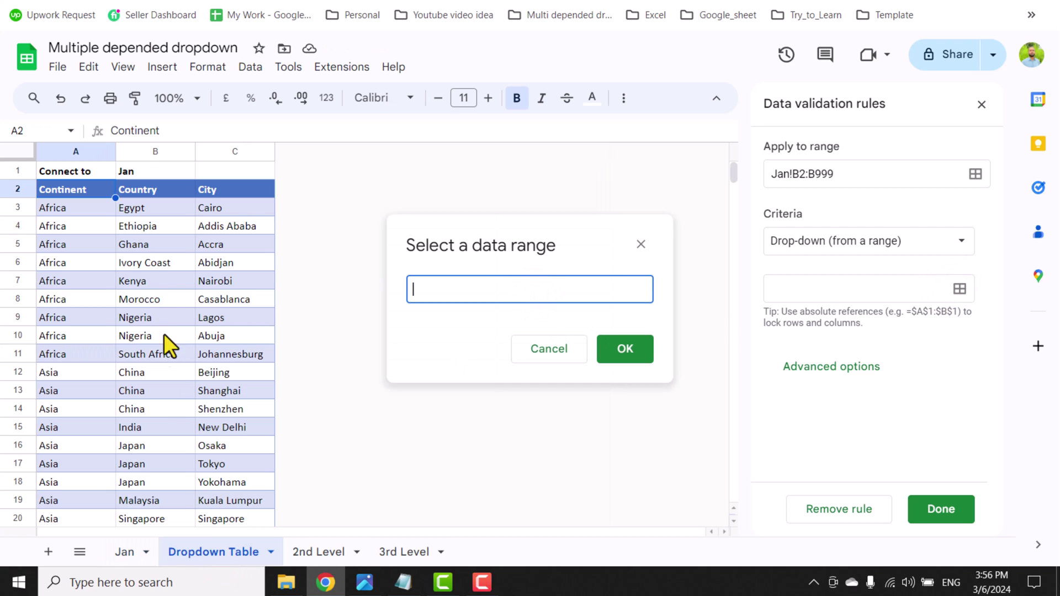
pyautogui.click(76, 208)
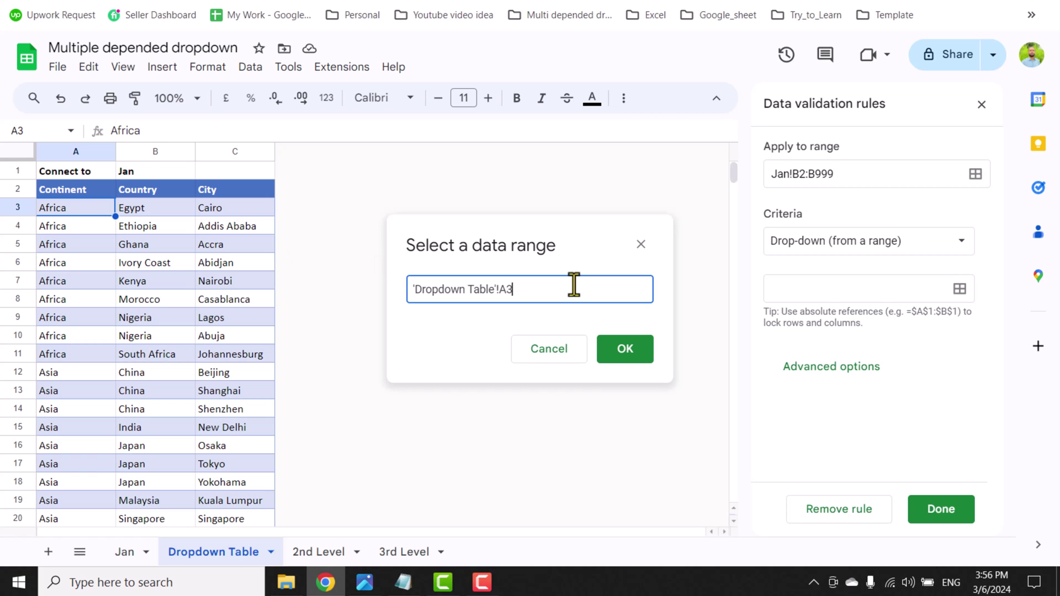
pyautogui.write(':A')
pyautogui.click(644, 354)
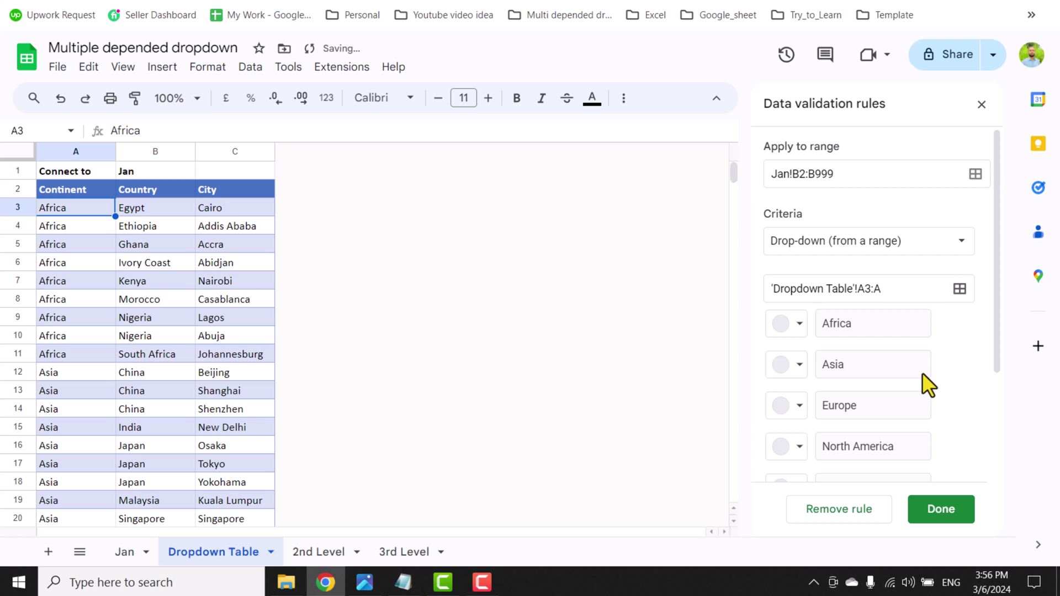
pyautogui.scroll(-3, 922, 373)
pyautogui.click(860, 465)
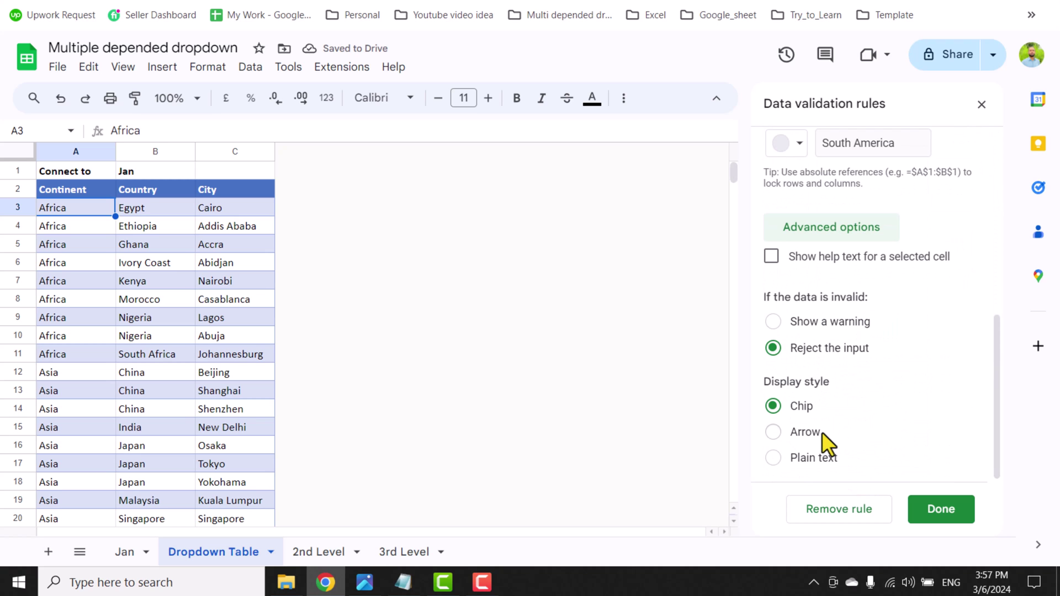
pyautogui.click(810, 433)
pyautogui.click(943, 511)
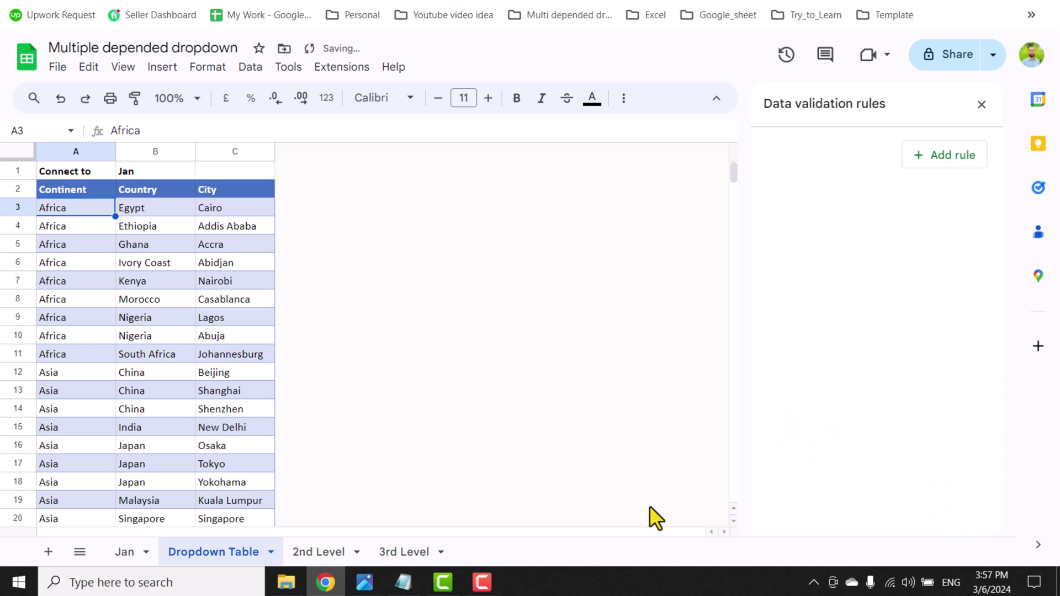
# Step: Choose Africa, Asia, Europe and North America in Jan's B2:B5, then go to 2nd Level
pyautogui.click(126, 551)
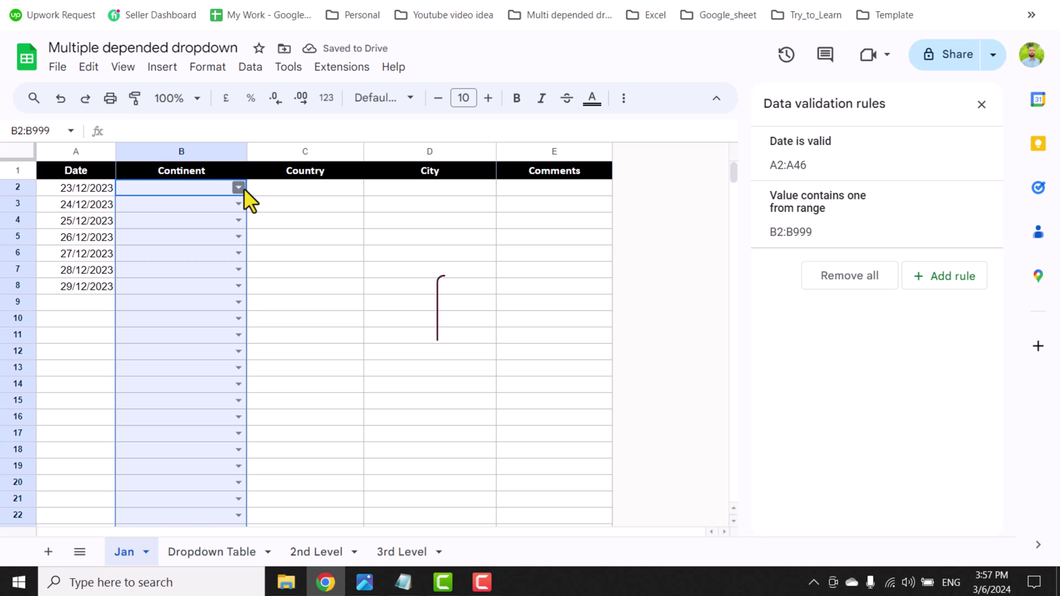
pyautogui.click(274, 203)
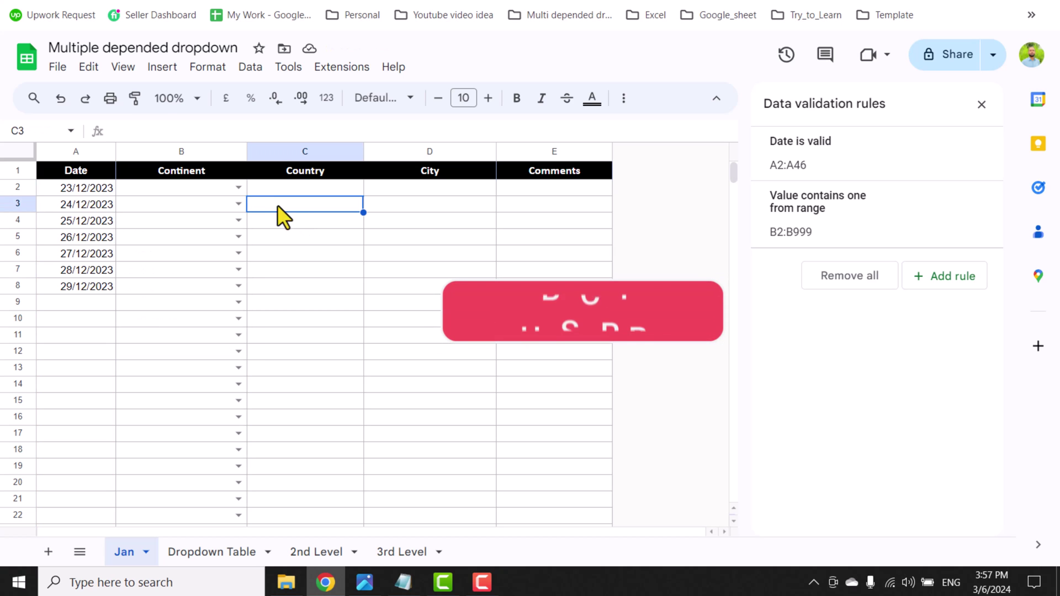
pyautogui.click(239, 188)
pyautogui.click(201, 209)
pyautogui.click(238, 204)
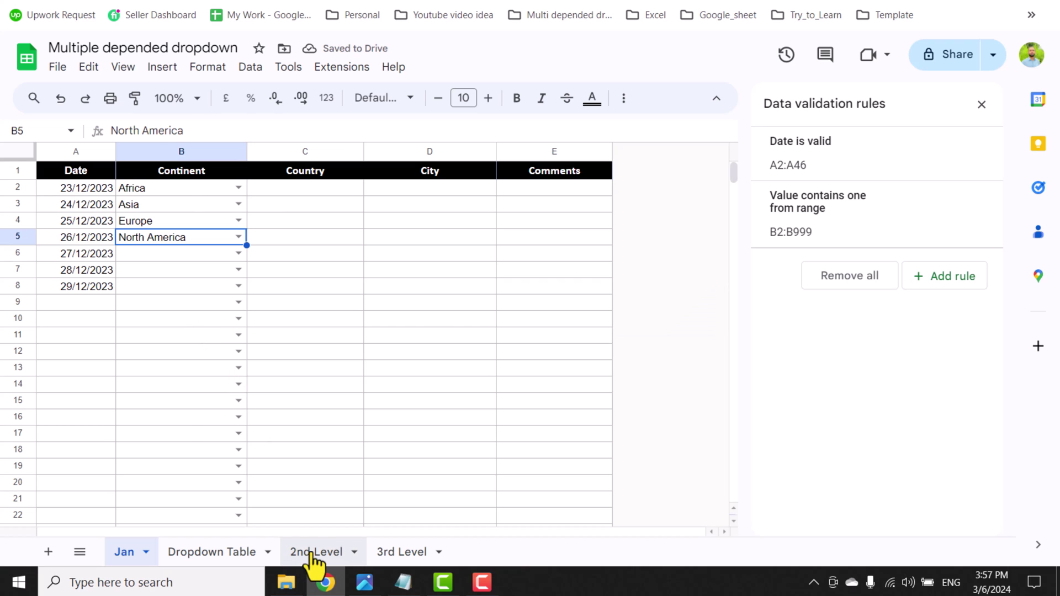
pyautogui.click(310, 553)
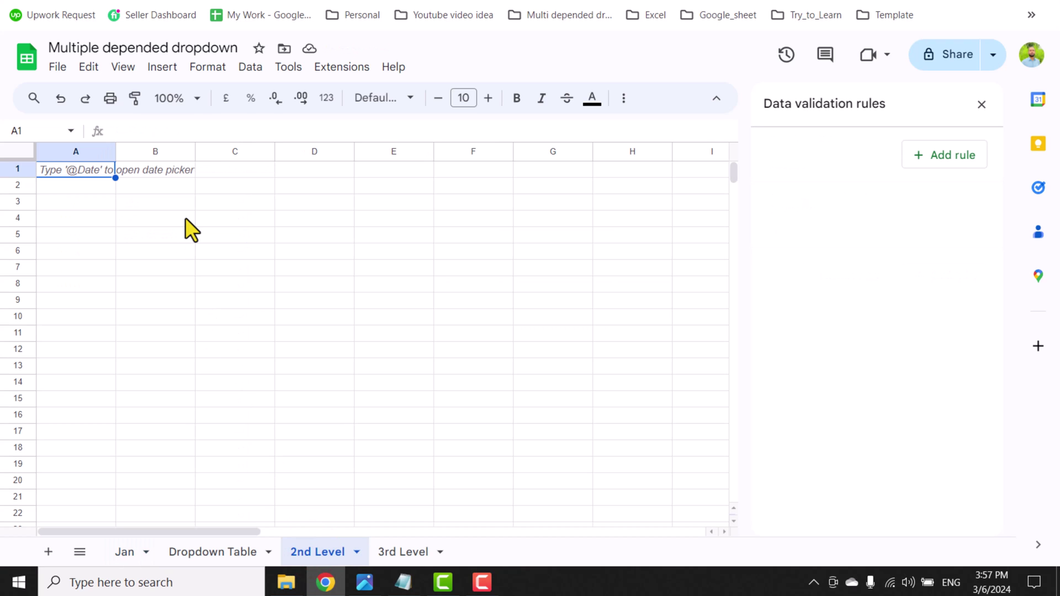
# Step: In 2nd Level A1, enter ='Dropdown Table'!B1&"!B2:B" to build the range text
pyautogui.write('=')
pyautogui.click(209, 551)
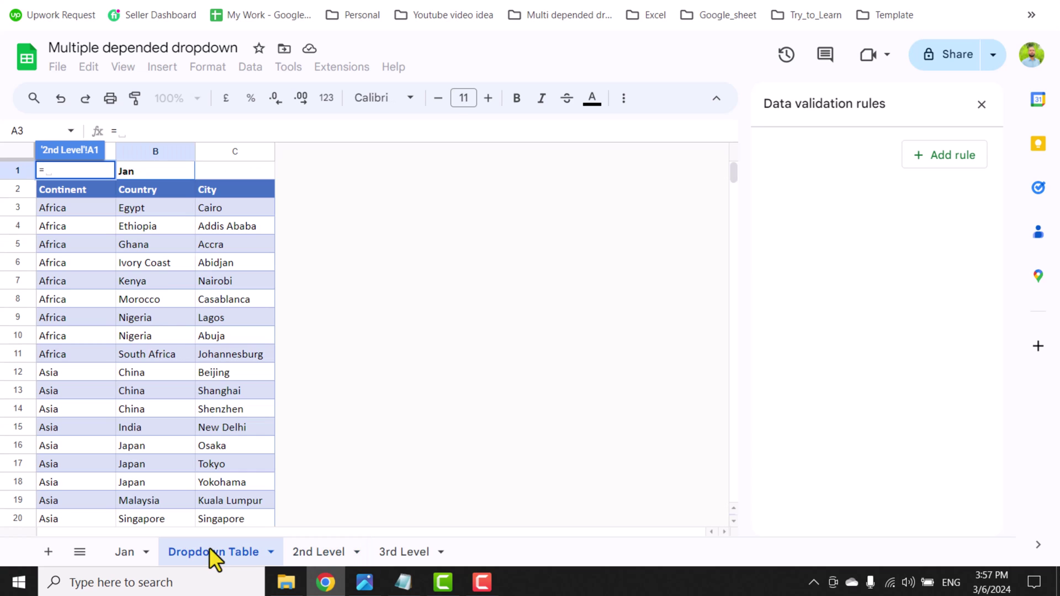
pyautogui.click(155, 169)
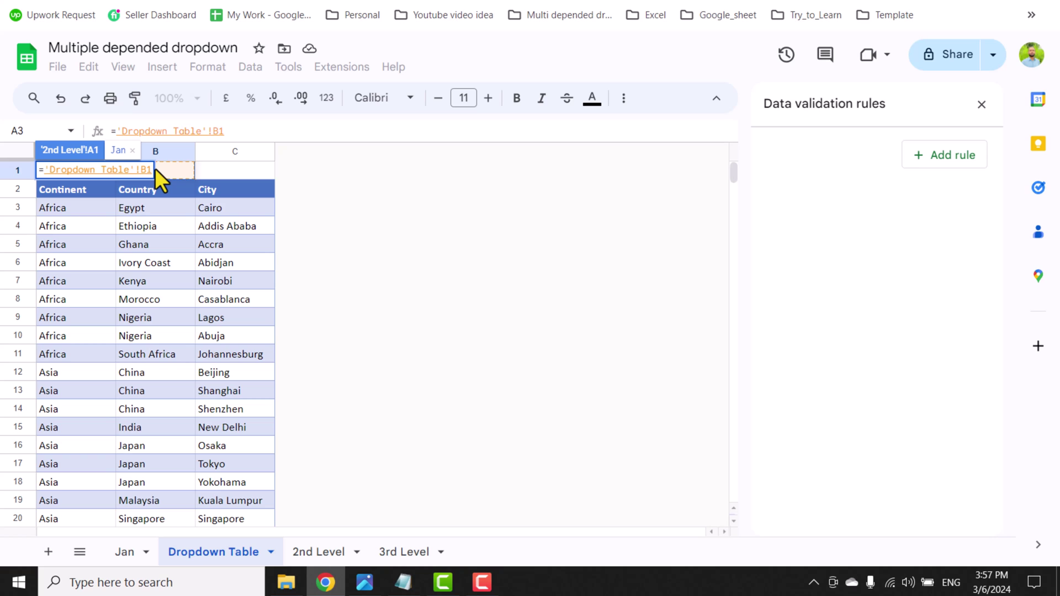
pyautogui.write('&"')
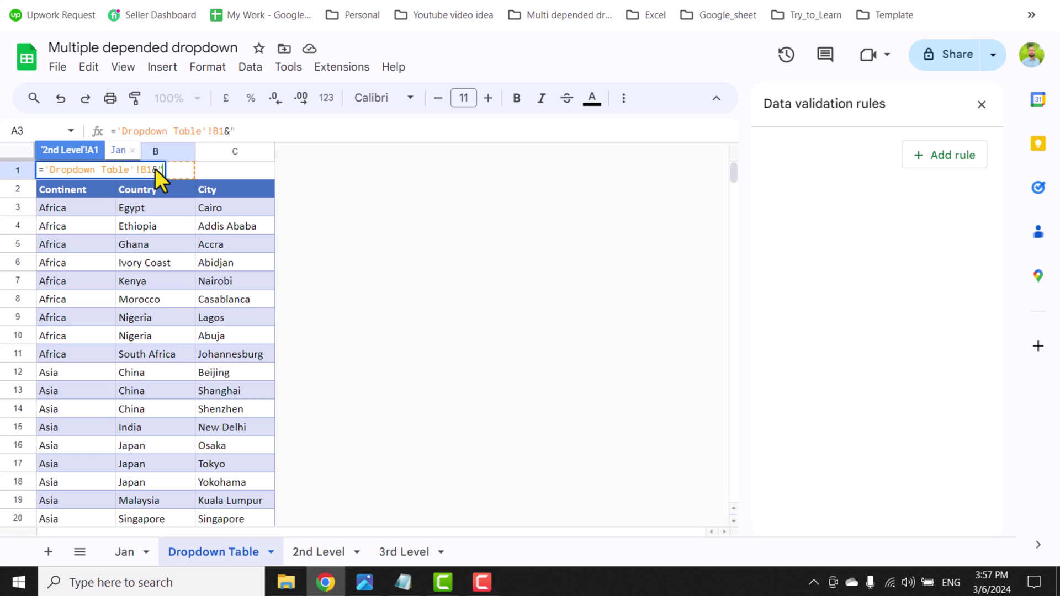
pyautogui.write('!B2:B')
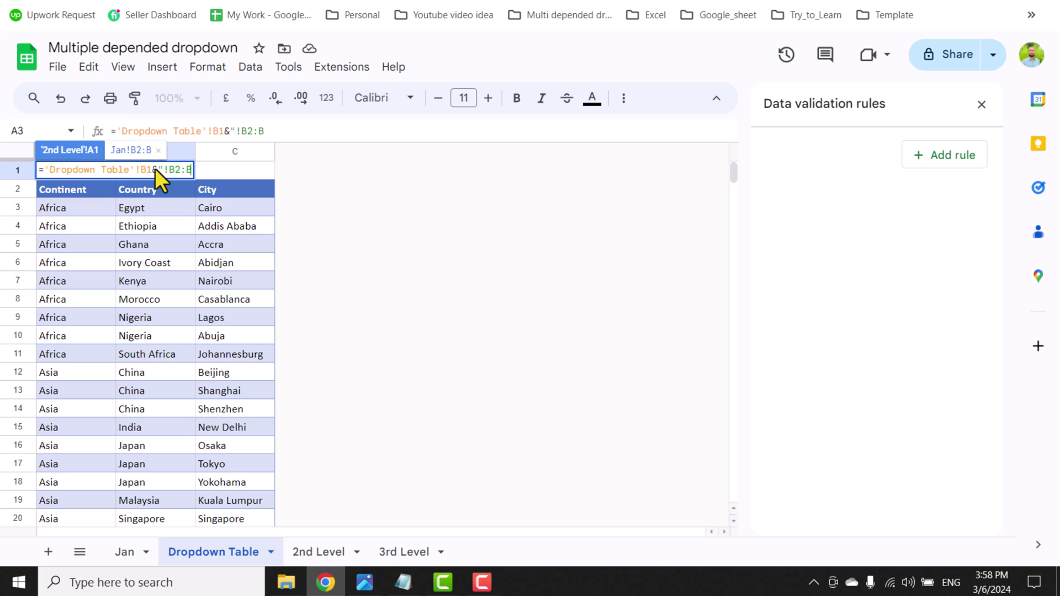
pyautogui.write('"')
pyautogui.press('Return')
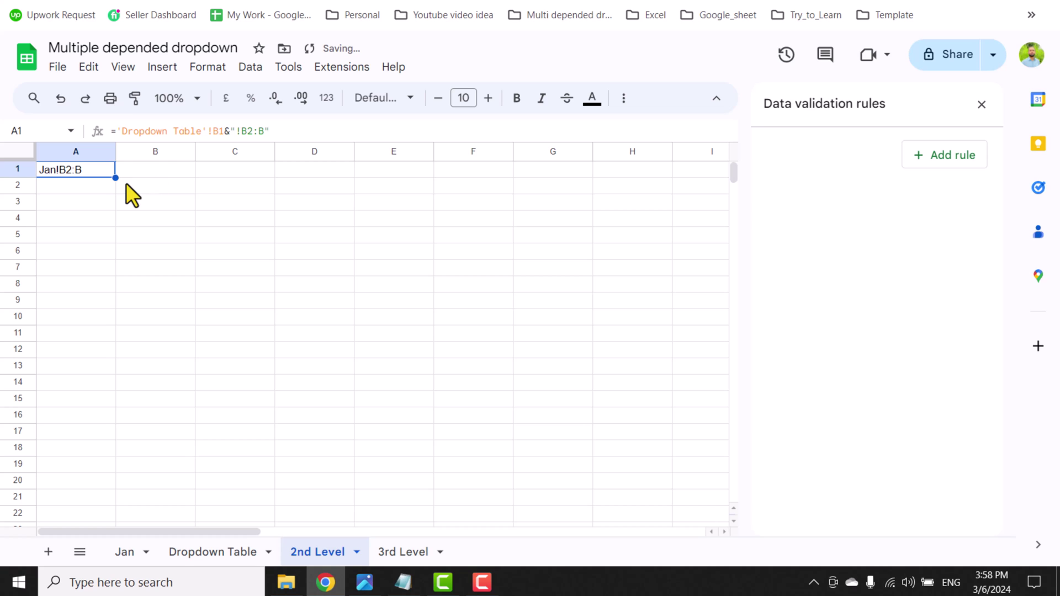
# Step: Wrap the A1 formula in INDIRECT so it lists Jan's continents
pyautogui.click(121, 551)
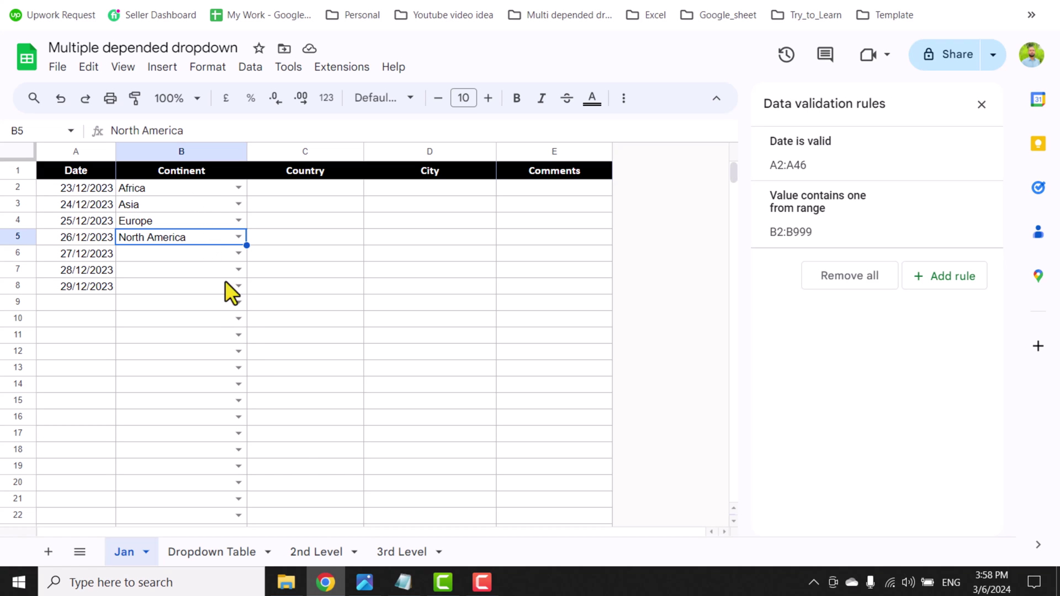
pyautogui.click(308, 549)
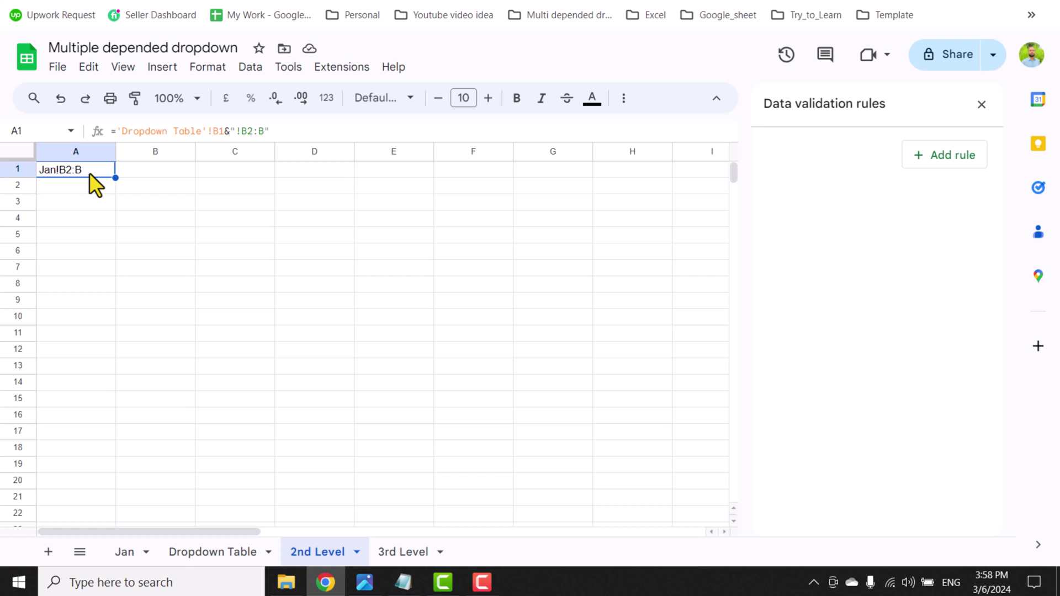
pyautogui.click(114, 131)
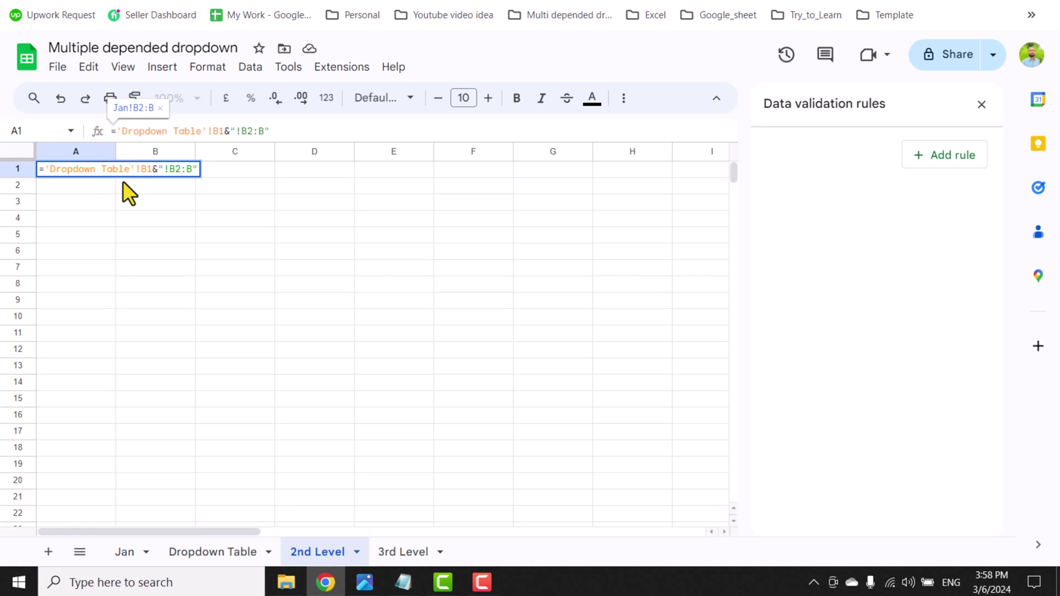
pyautogui.write('indirect(')
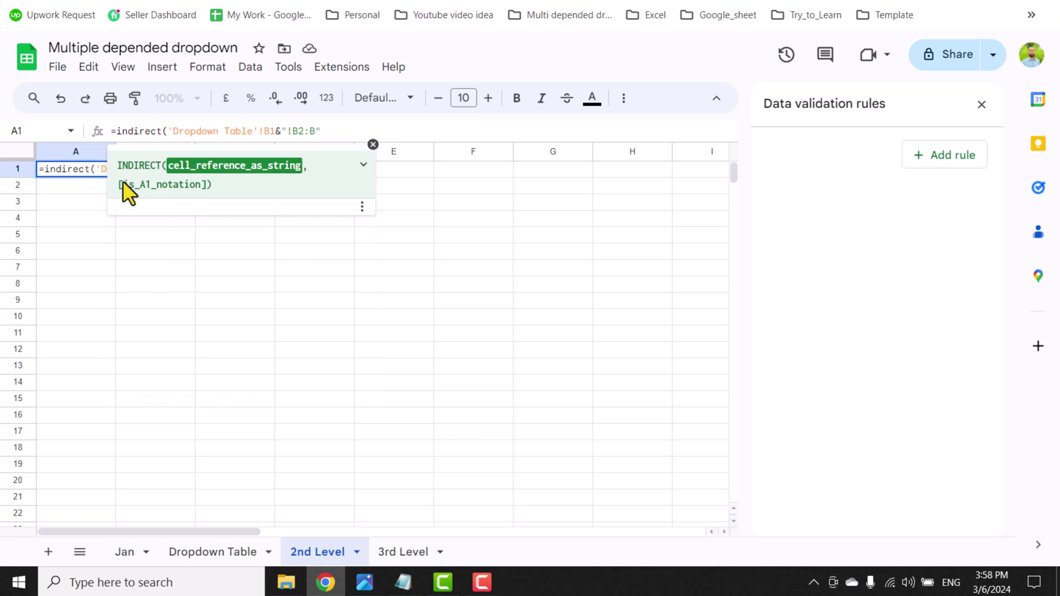
pyautogui.write(')')
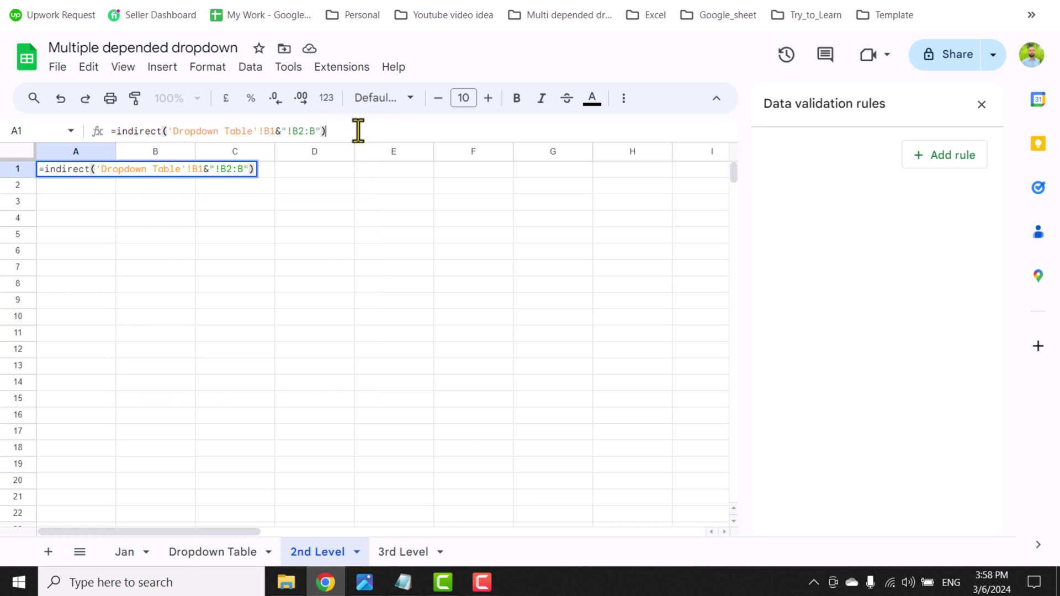
pyautogui.press('Return')
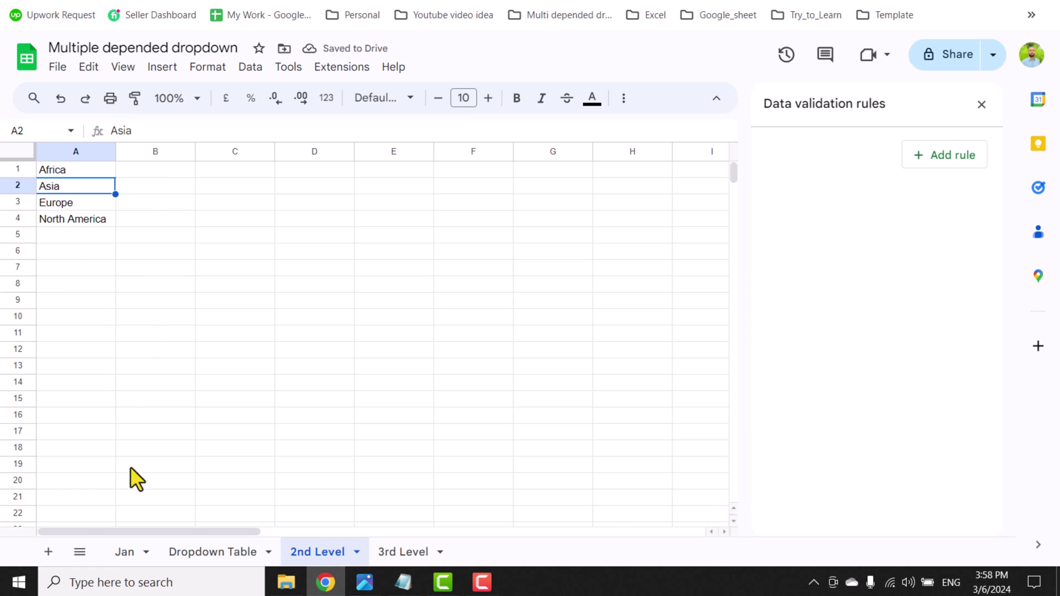
# Step: Duplicate the Jan sheet and rename the copy to 'Feb'
pyautogui.click(124, 552)
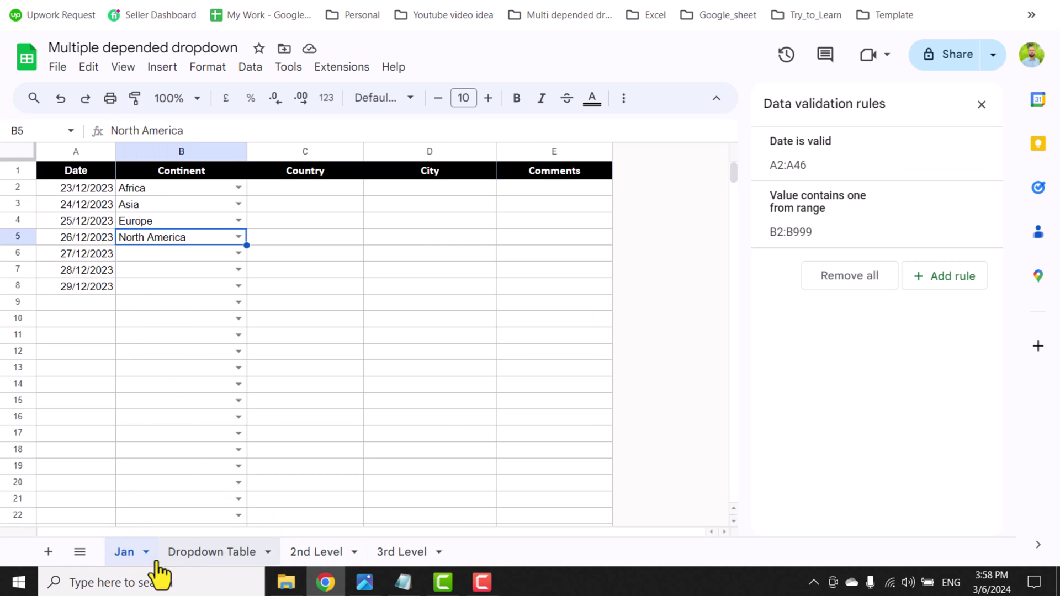
pyautogui.rightClick(123, 558)
pyautogui.click(148, 306)
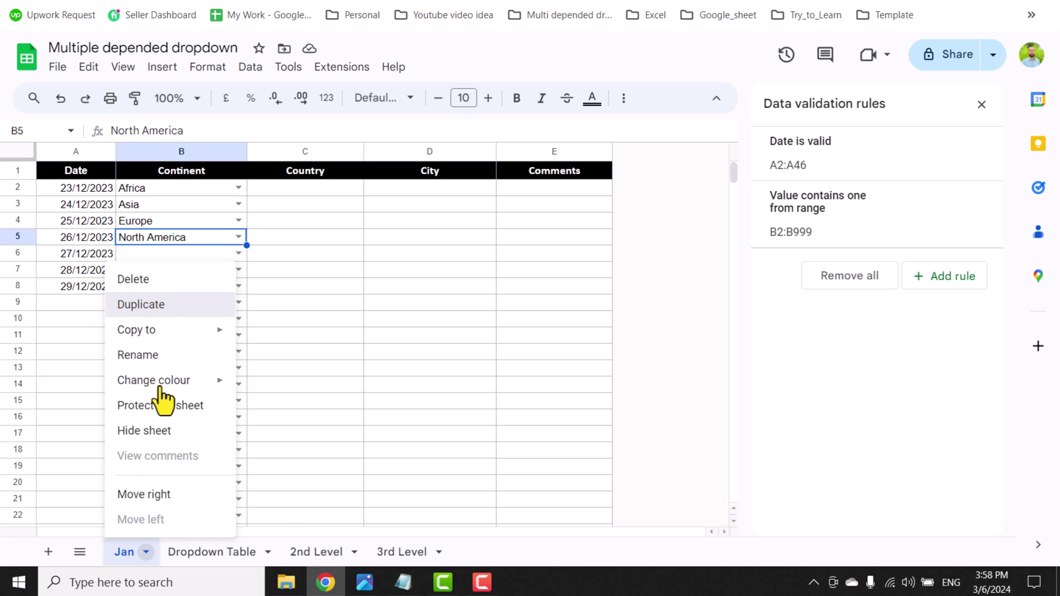
pyautogui.rightClick(189, 561)
pyautogui.click(191, 355)
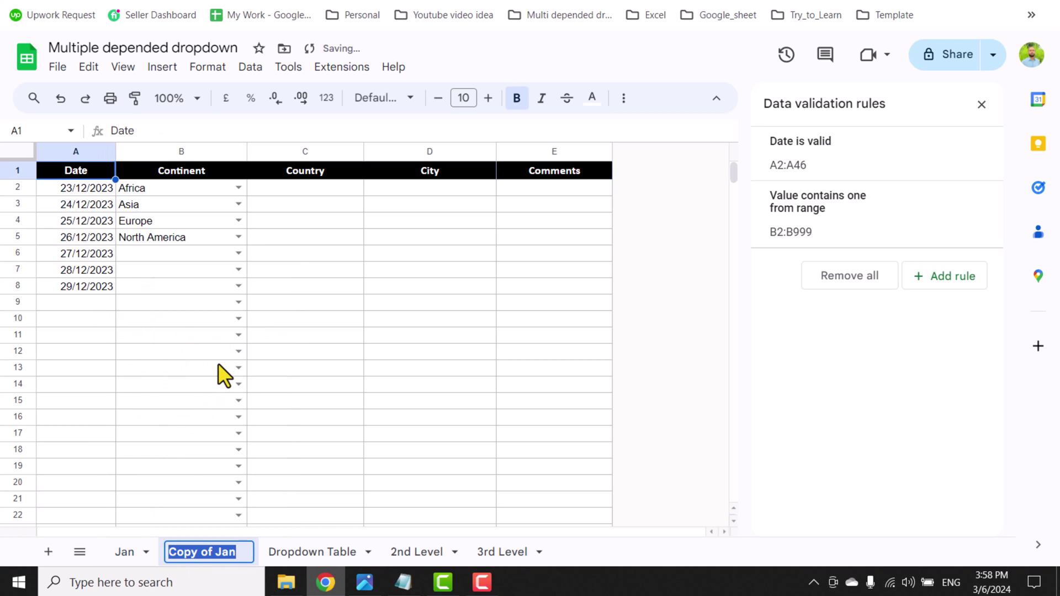
pyautogui.write('Feb')
pyautogui.click(259, 254)
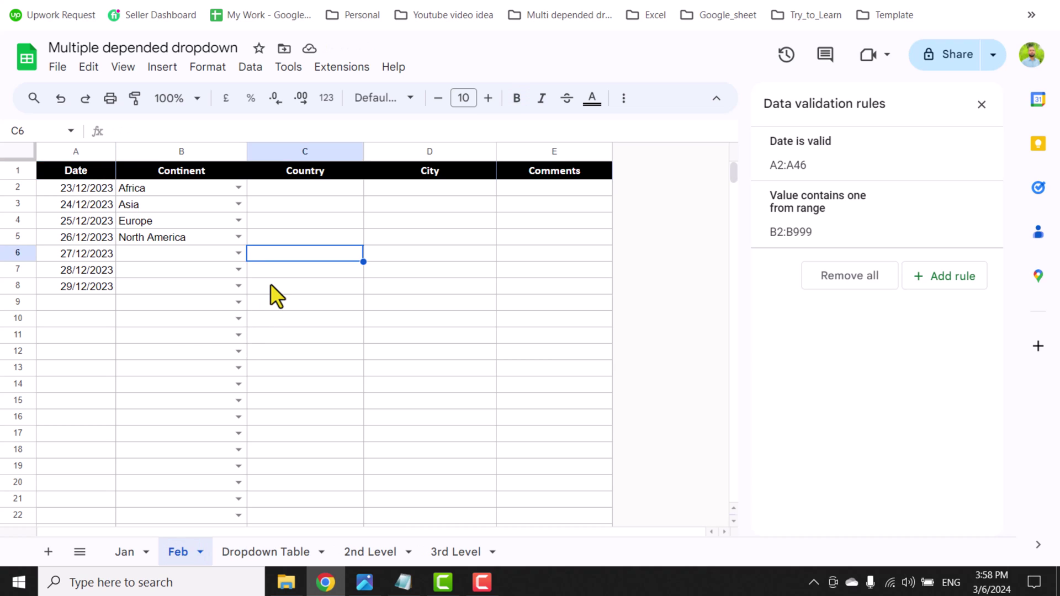
# Step: Set Feb's B6:B8 to Europe, South America and North America
pyautogui.click(239, 254)
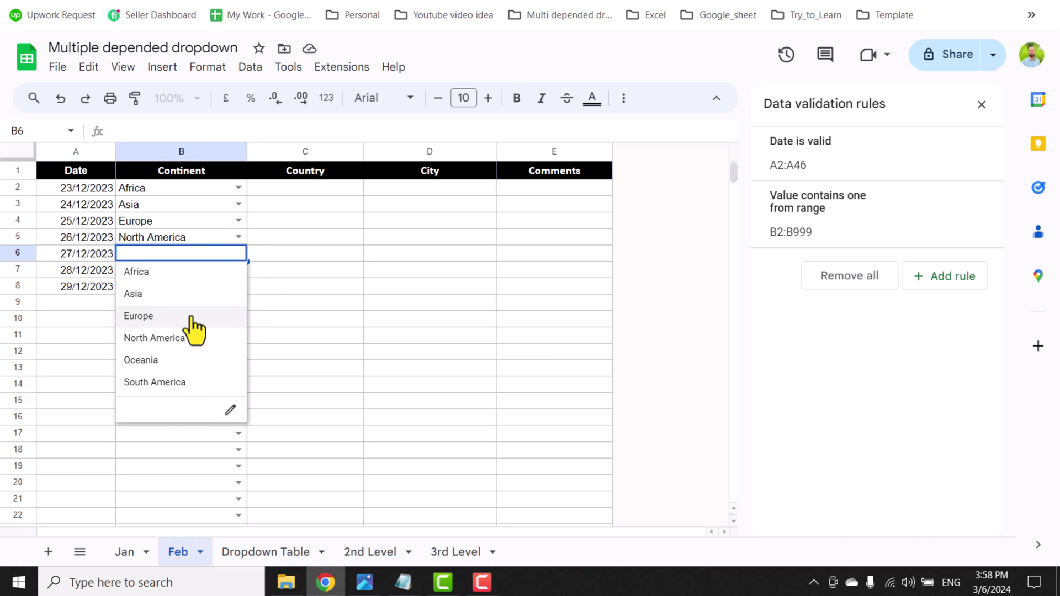
pyautogui.click(190, 314)
pyautogui.click(238, 269)
pyautogui.click(208, 398)
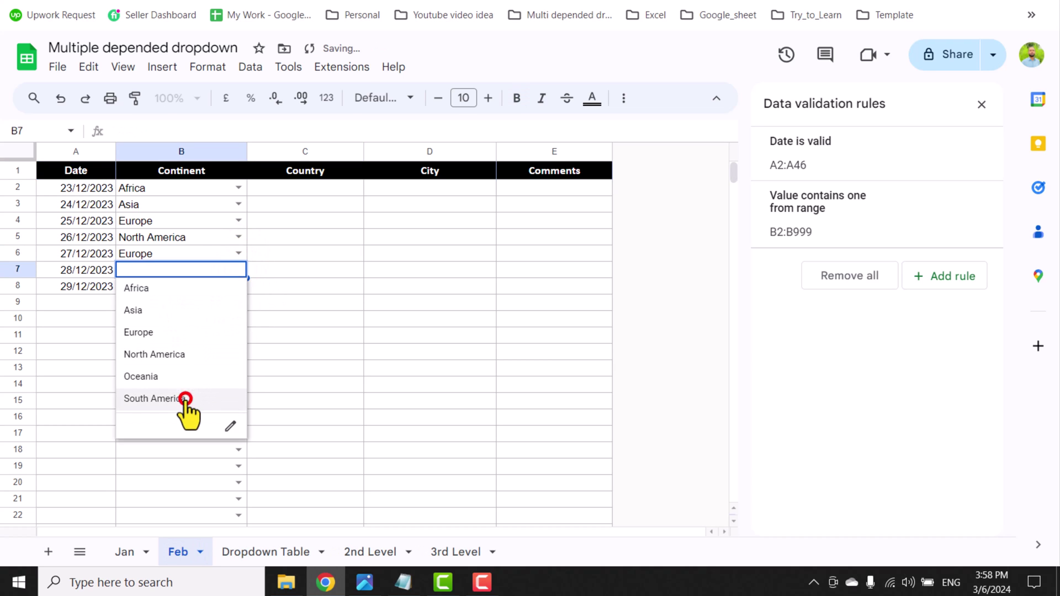
pyautogui.click(236, 286)
pyautogui.click(221, 370)
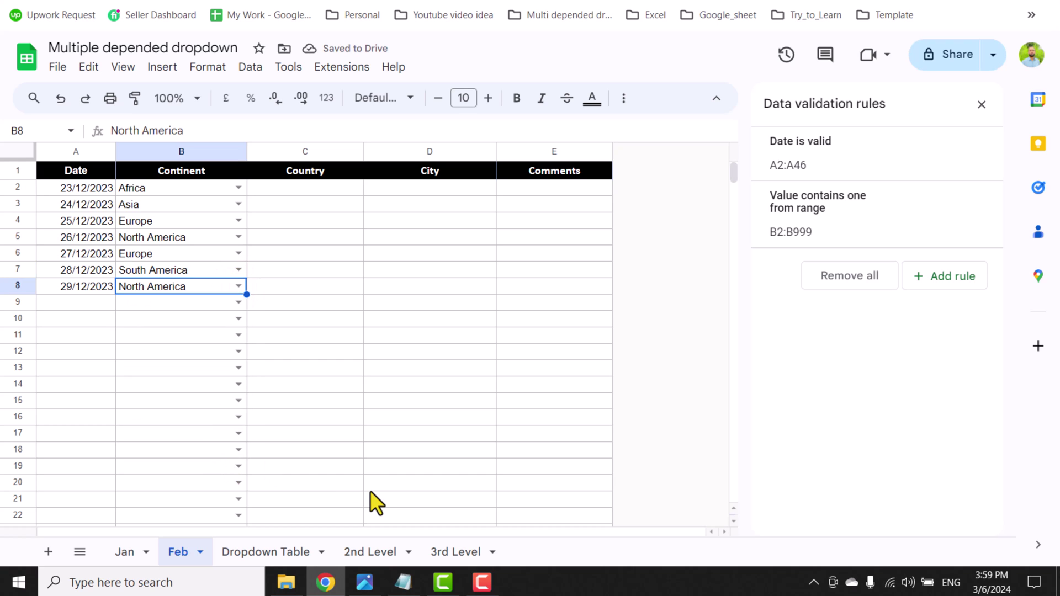
pyautogui.click(385, 555)
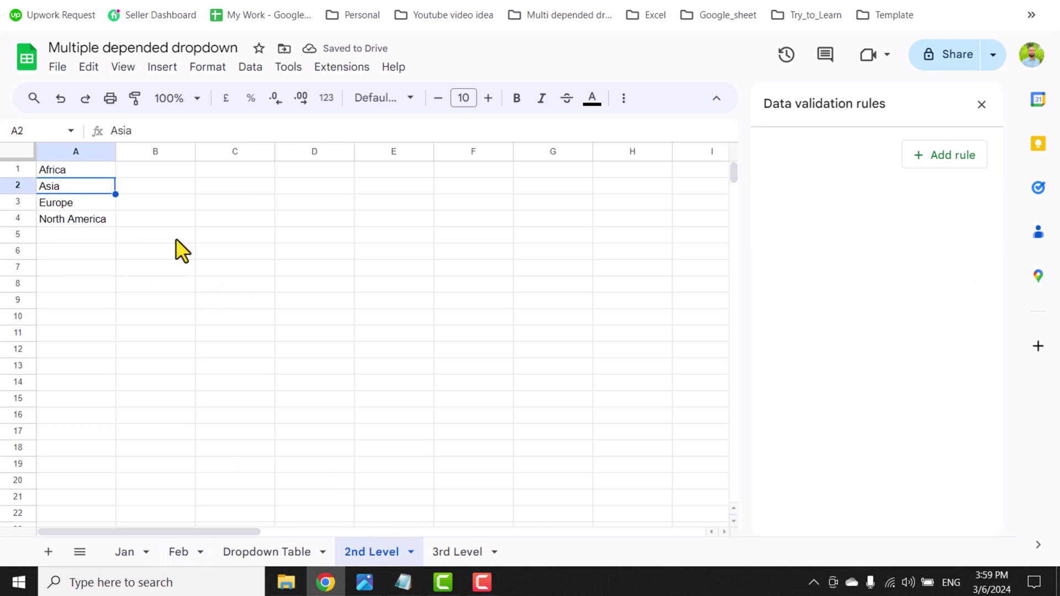
# Step: Enter Feb in Dropdown Table B1 and check the resulting 2nd Level continent list
pyautogui.click(288, 552)
pyautogui.press('Up')
pyautogui.press('Up')
pyautogui.press('Right')
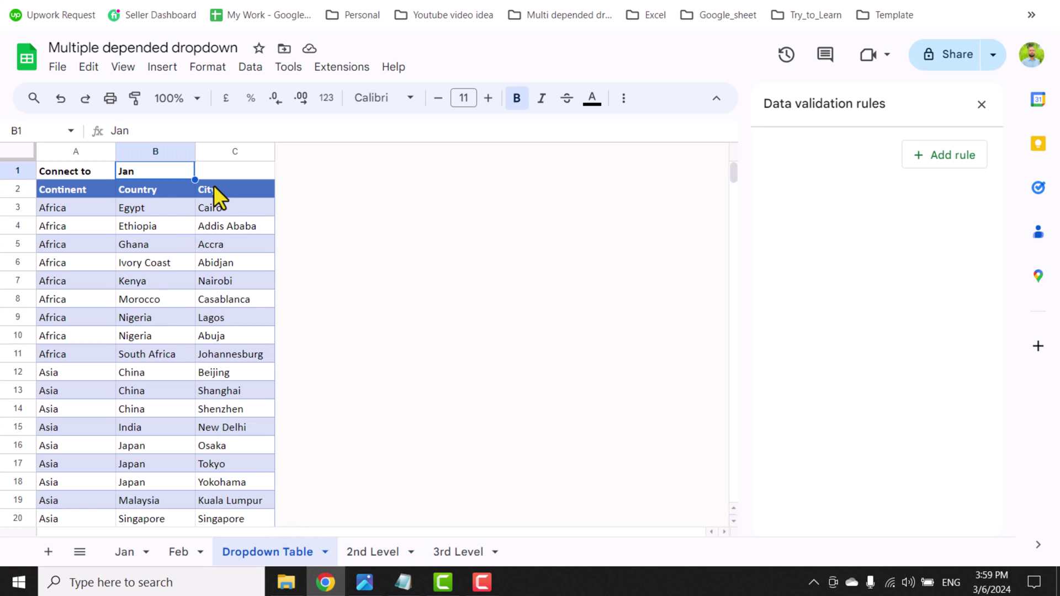
pyautogui.write('Feb')
pyautogui.press('Return')
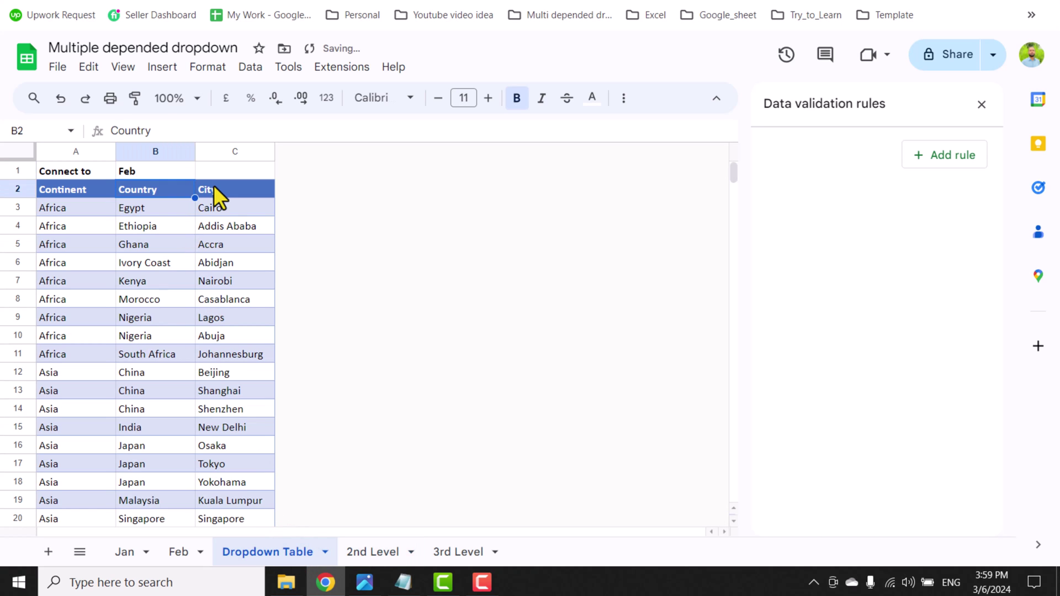
pyautogui.click(375, 552)
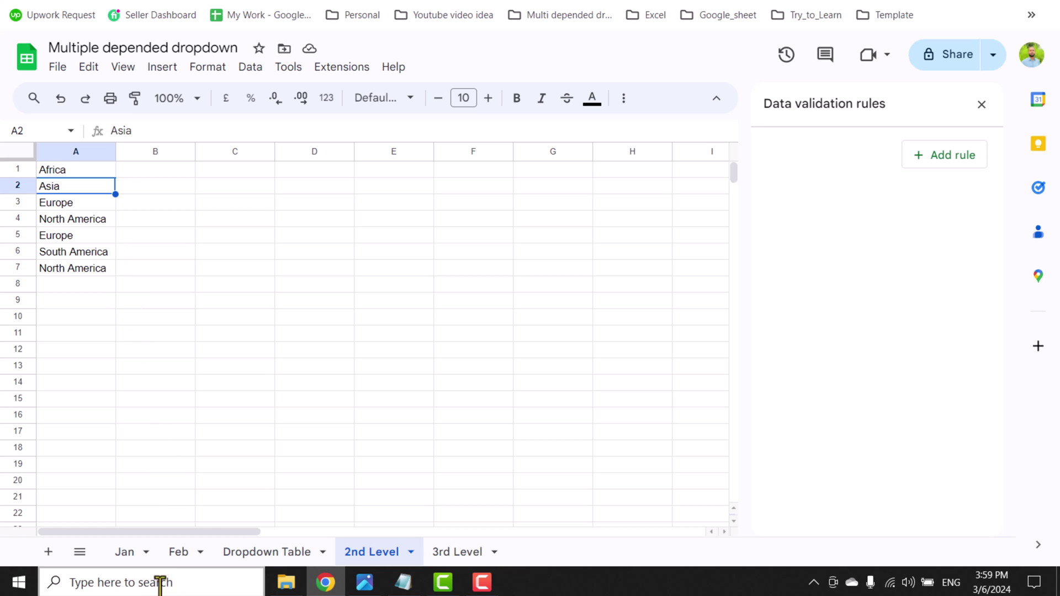
# Step: Delete the Feb sheet
pyautogui.click(176, 552)
pyautogui.rightClick(180, 552)
pyautogui.click(188, 281)
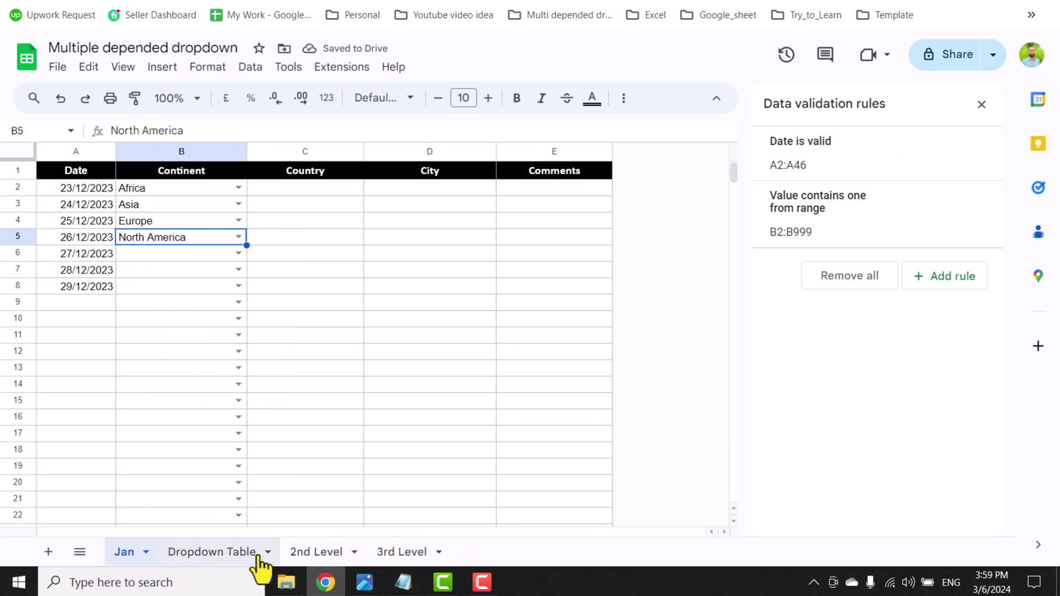
# Step: Set Dropdown Table B1 back to Jan and return to the 2nd Level sheet
pyautogui.click(231, 549)
pyautogui.click(160, 176)
pyautogui.write('Jan')
pyautogui.press('Return')
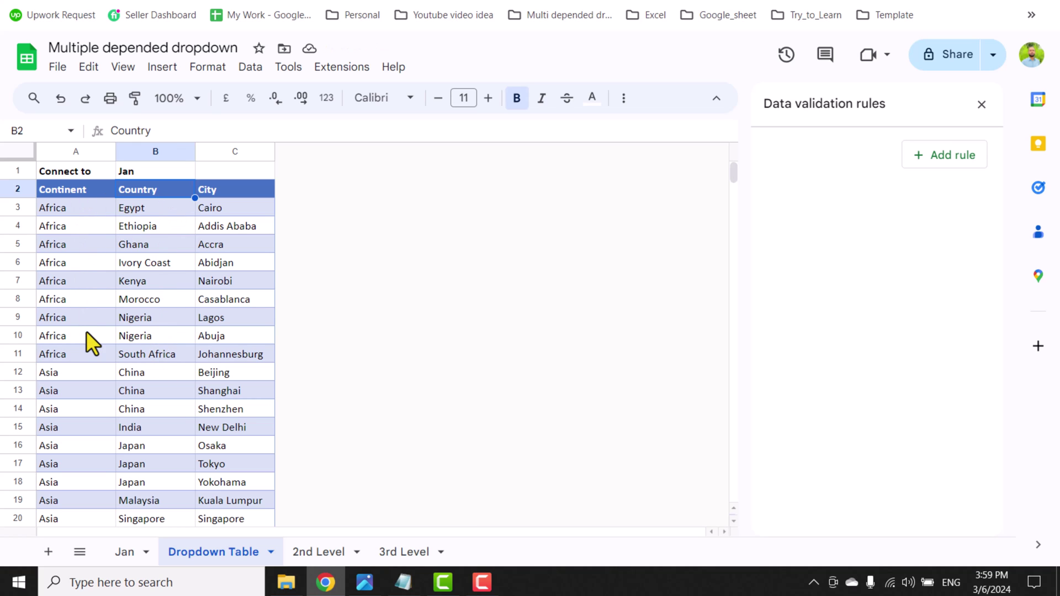
pyautogui.click(323, 552)
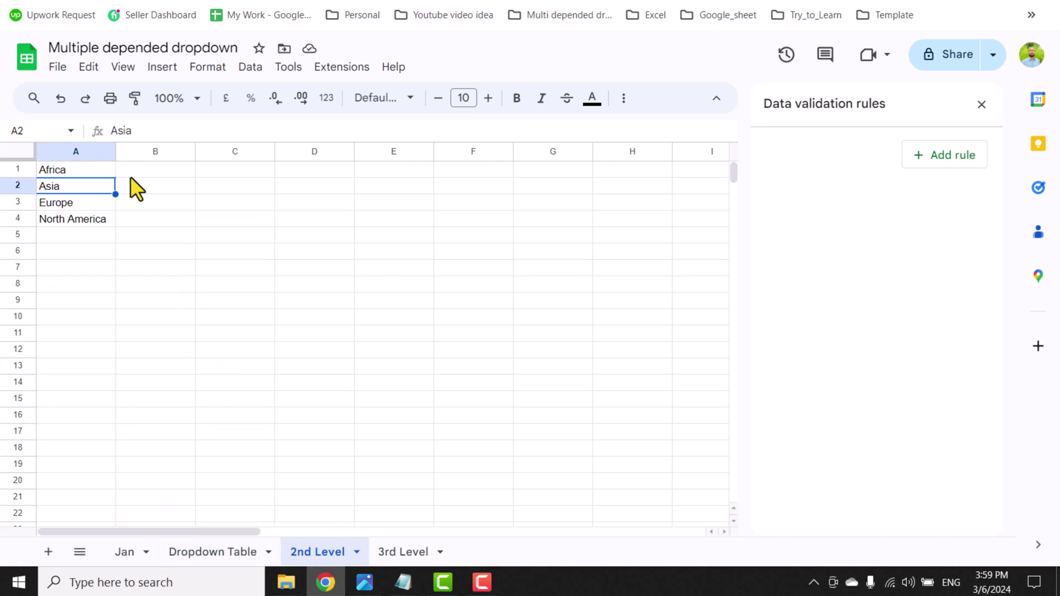
# Step: Enter =FILTER('Dropdown Table'!B3:B,'Dropdown Table'!A3:A=A1) in 2nd Level B1
pyautogui.click(135, 175)
pyautogui.write('=filter(')
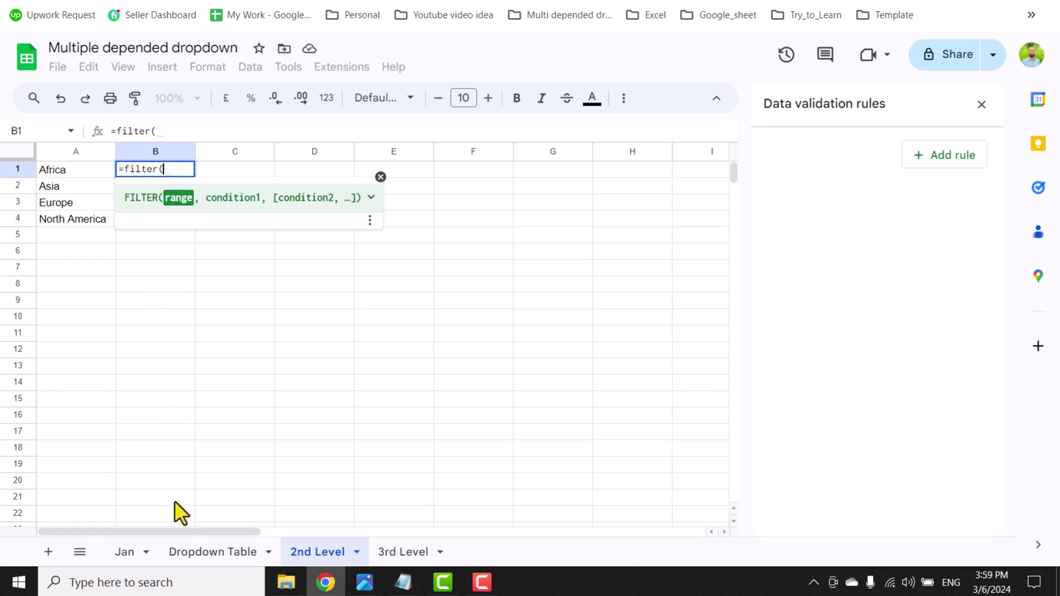
pyautogui.click(212, 553)
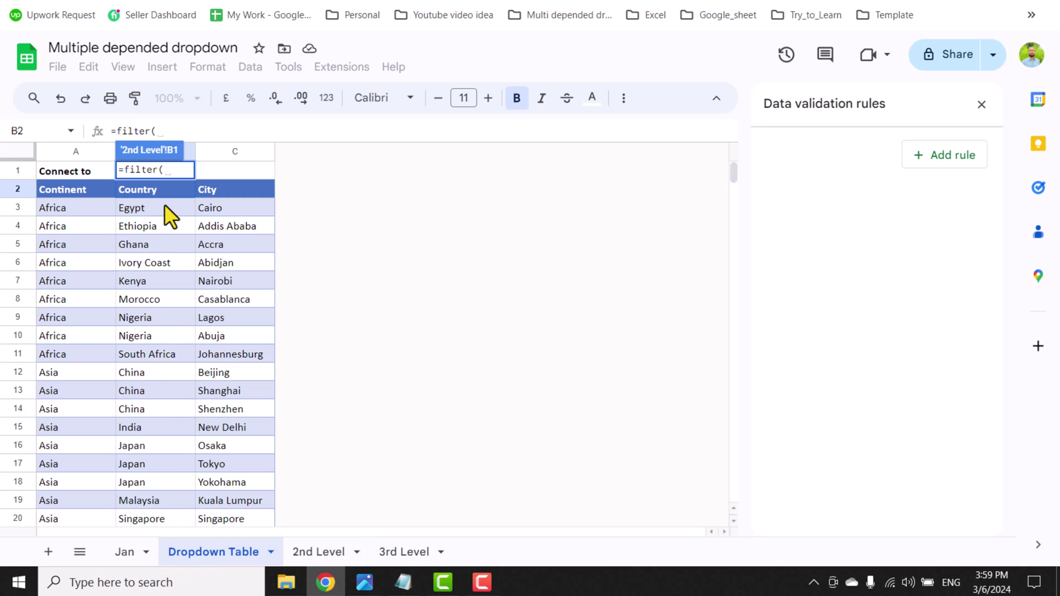
pyautogui.moveTo(164, 204); pyautogui.dragTo(164, 280)
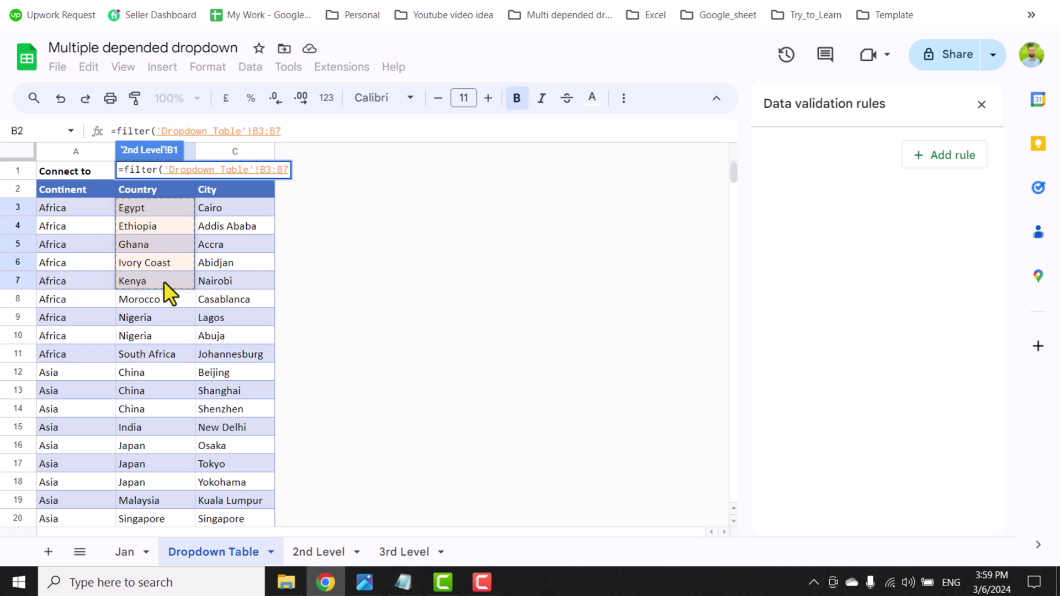
pyautogui.press('BackSpace')
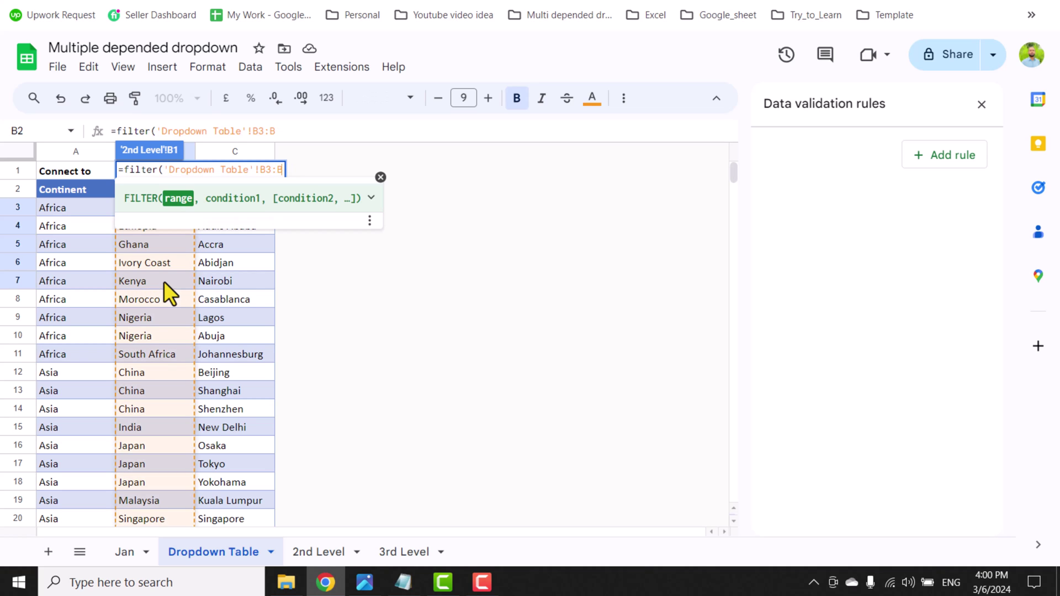
pyautogui.write(',')
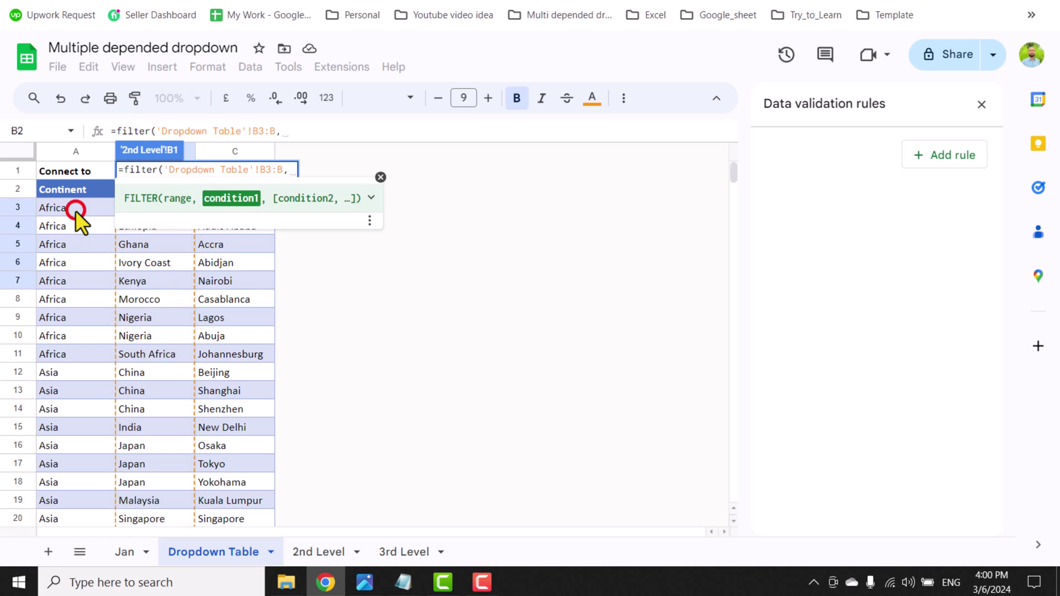
pyautogui.moveTo(75, 210); pyautogui.dragTo(81, 296)
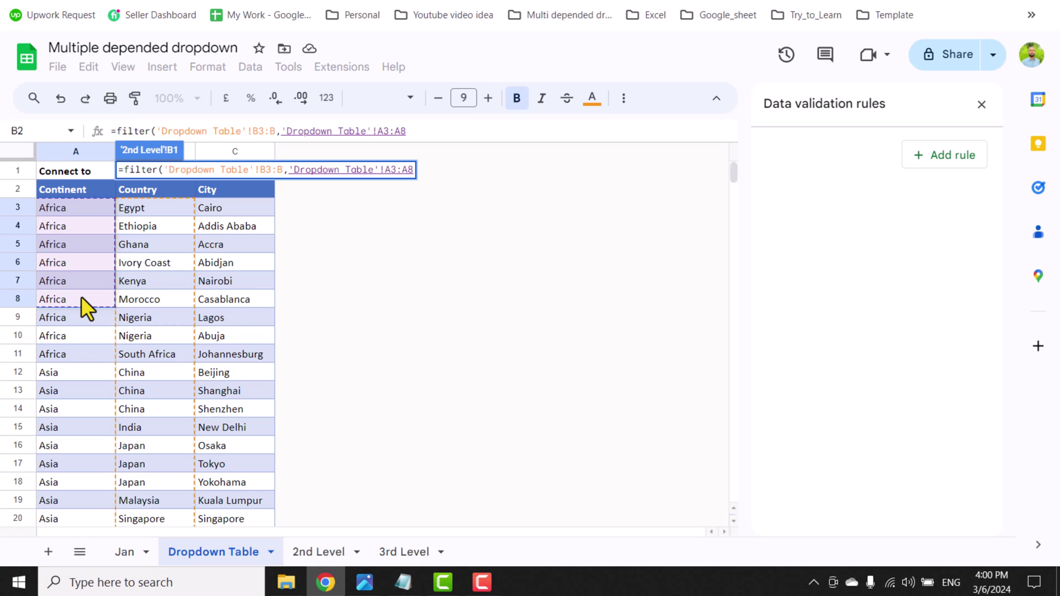
pyautogui.press('BackSpace')
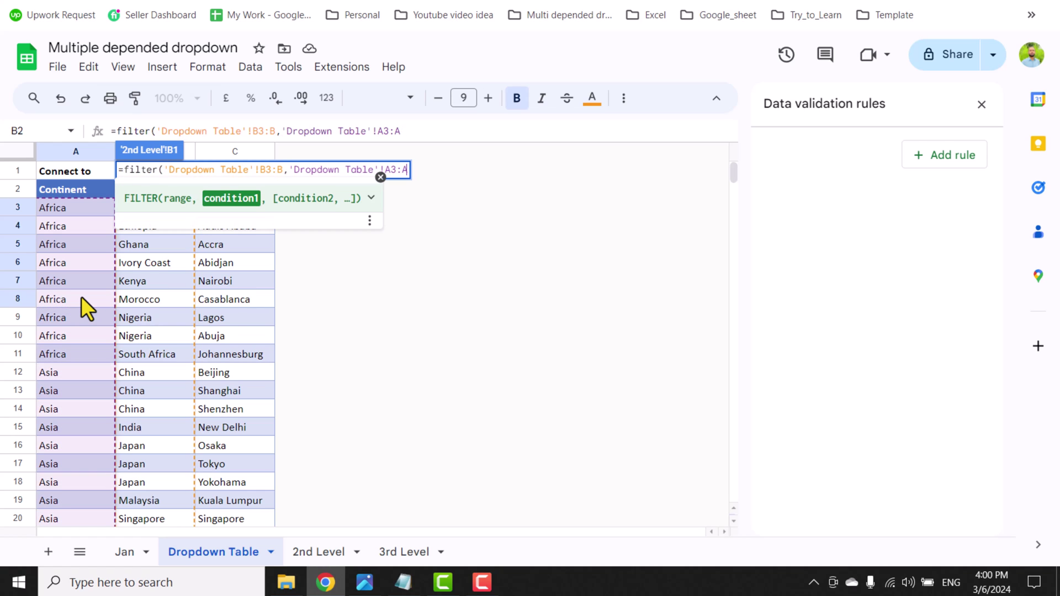
pyautogui.write('=')
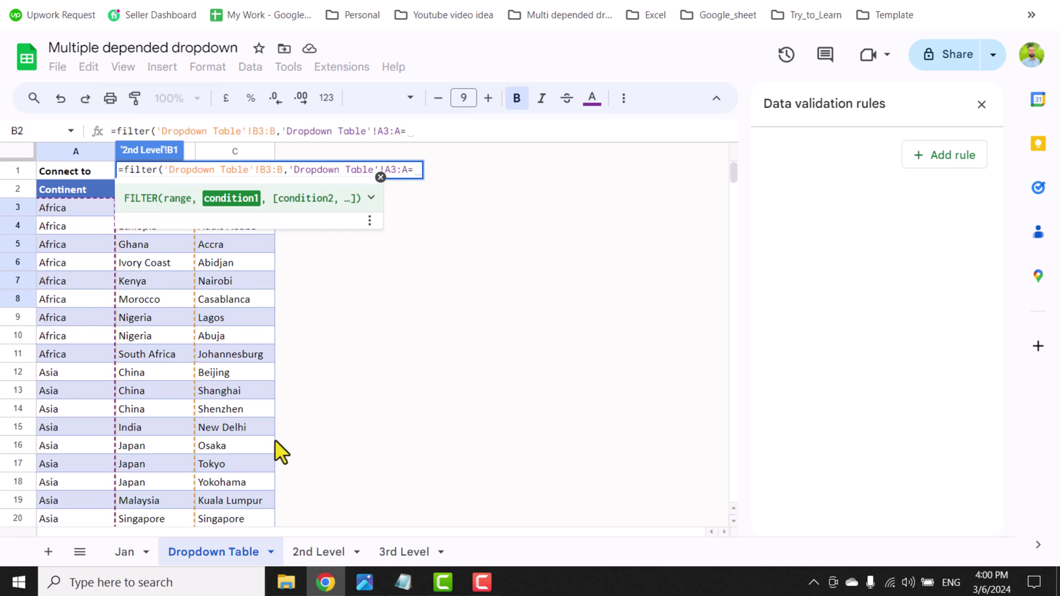
pyautogui.click(320, 554)
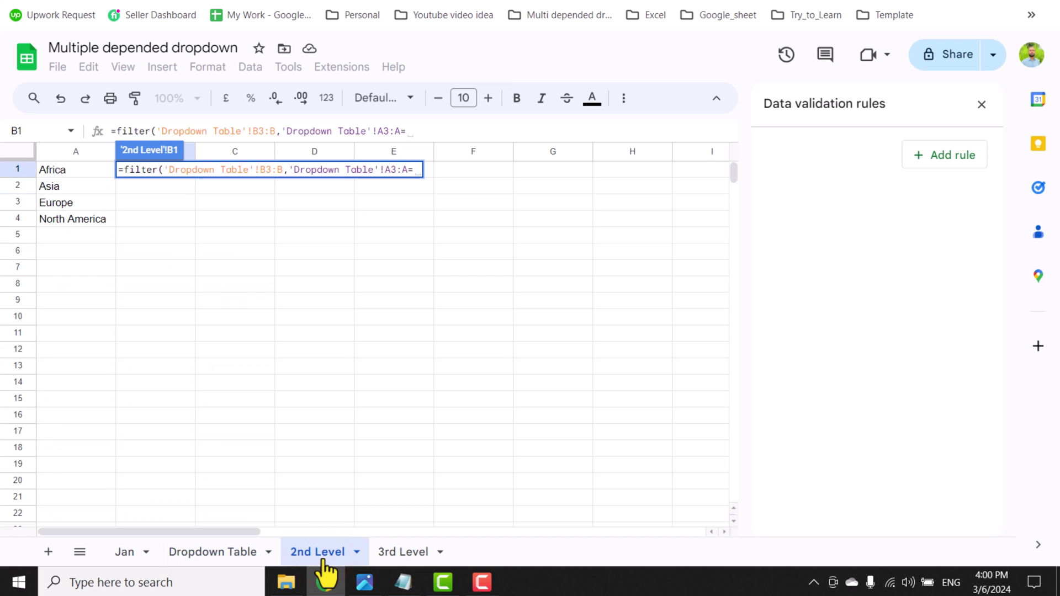
pyautogui.click(75, 171)
pyautogui.write(')')
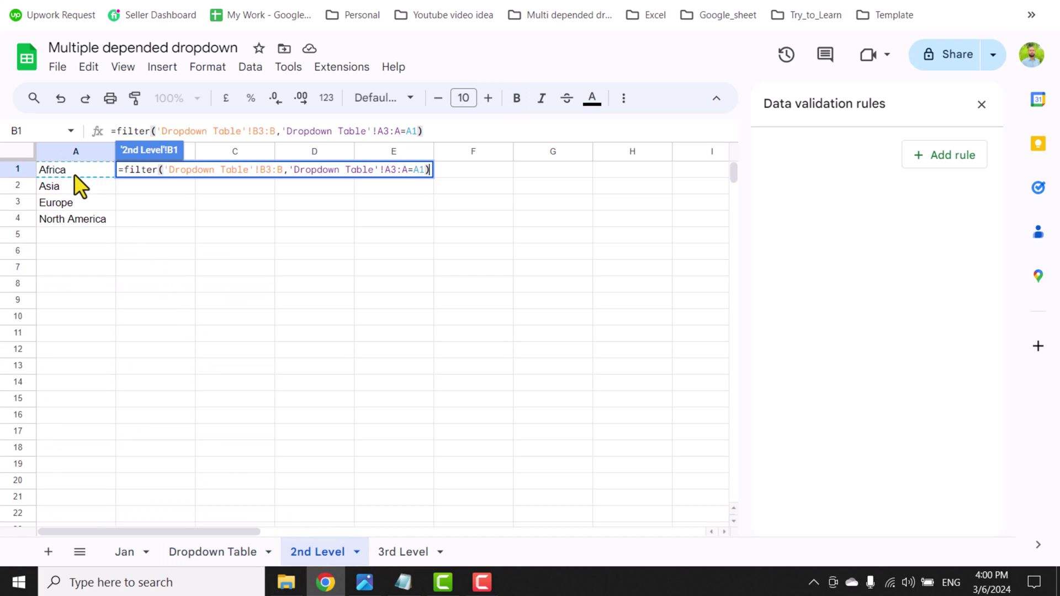
pyautogui.press('Return')
# Step: Wrap B1's FILTER formula in UNIQUE to remove duplicate countries
pyautogui.click(147, 172)
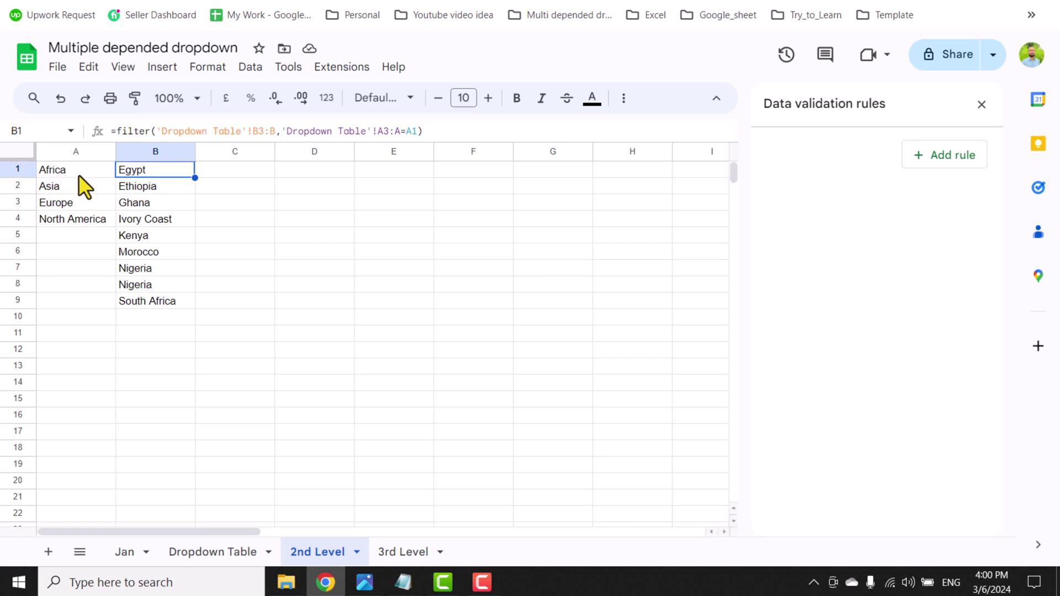
pyautogui.click(114, 131)
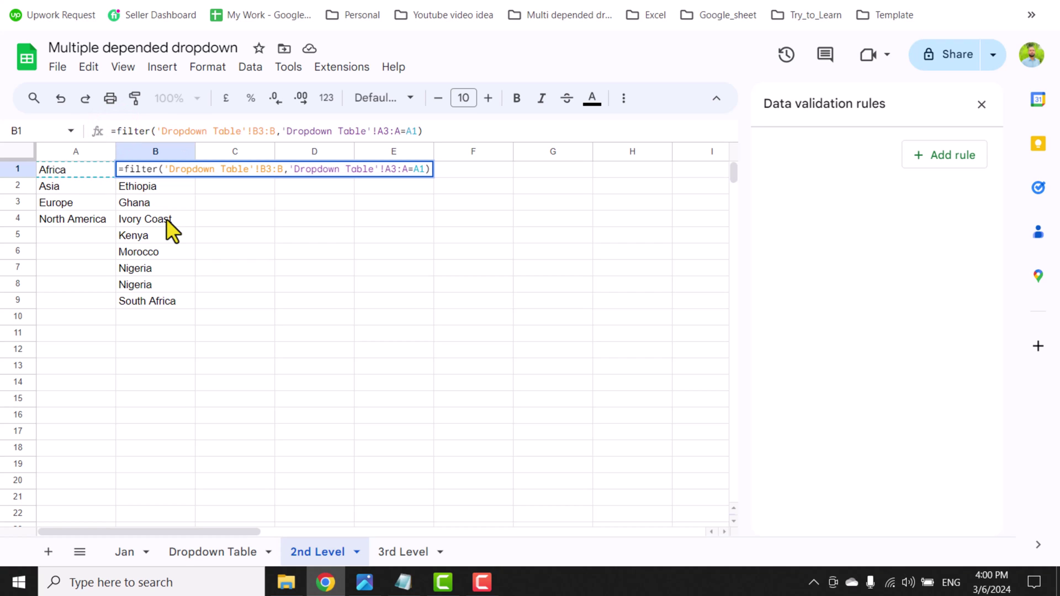
pyautogui.write('unique(')
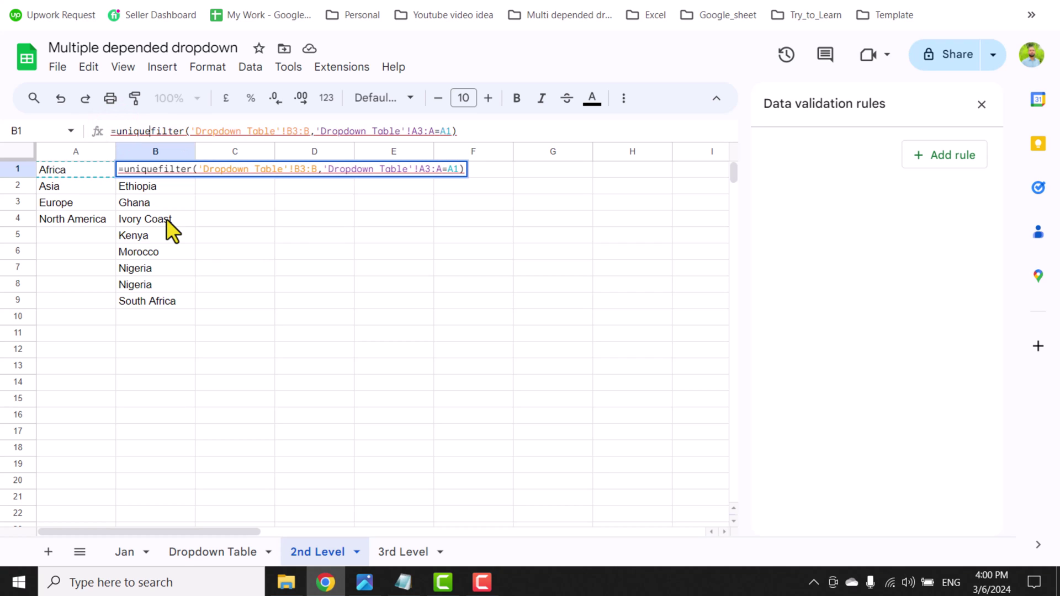
pyautogui.click(477, 130)
pyautogui.write(')')
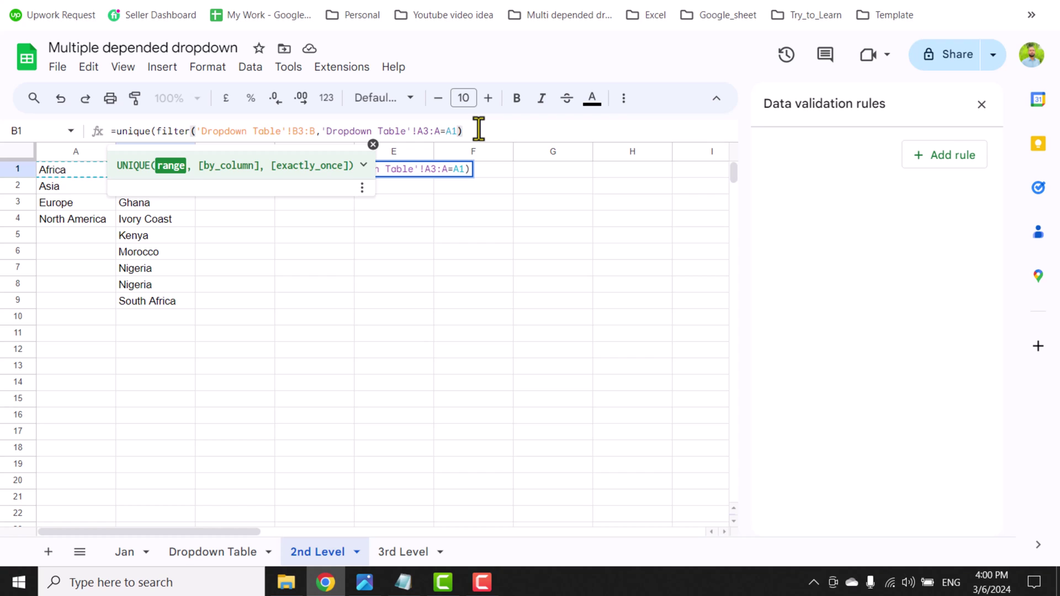
pyautogui.press('Return')
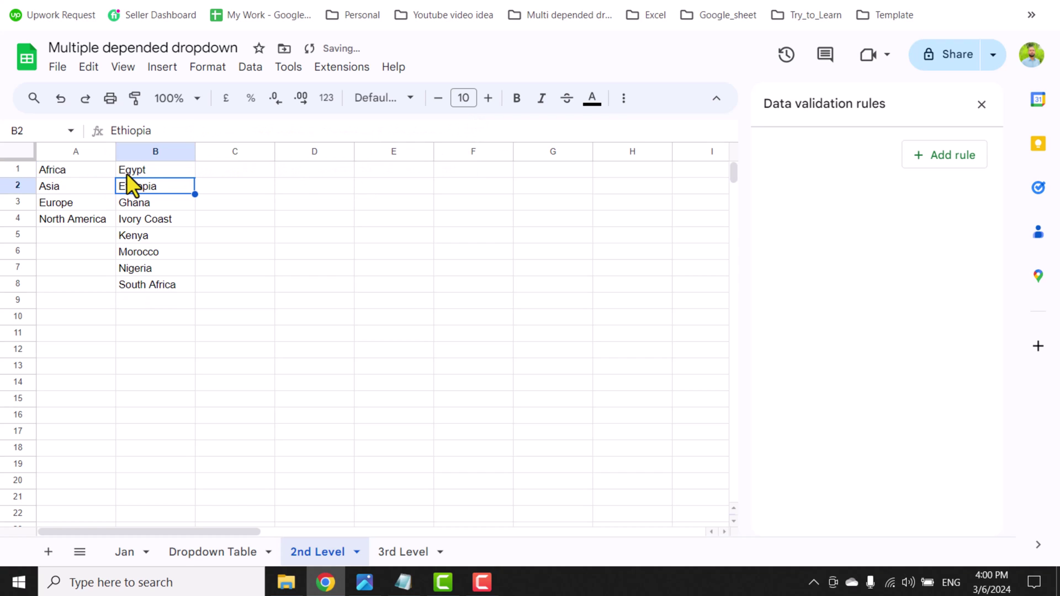
# Step: Wrap the formula in TRANSPOSE so Africa's countries spread across row 1
pyautogui.click(128, 172)
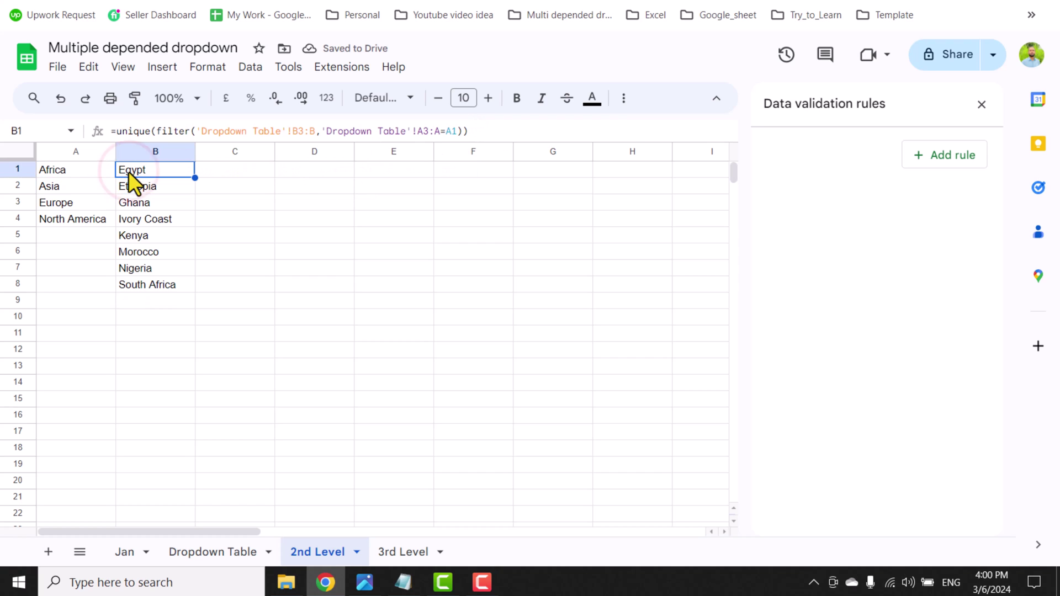
pyautogui.click(118, 131)
pyautogui.write('transpose(')
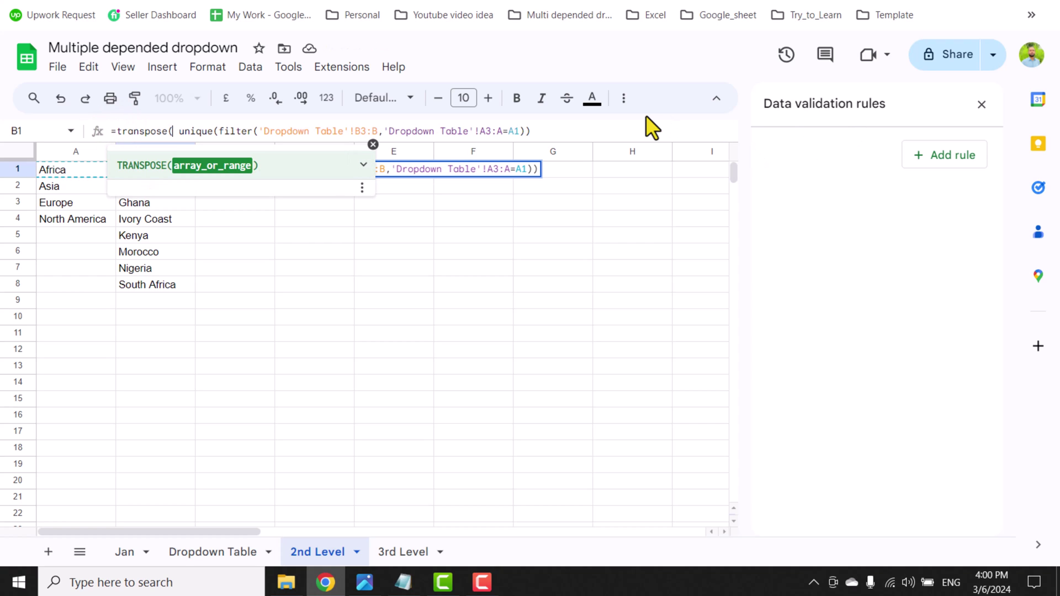
pyautogui.click(615, 132)
pyautogui.write(')')
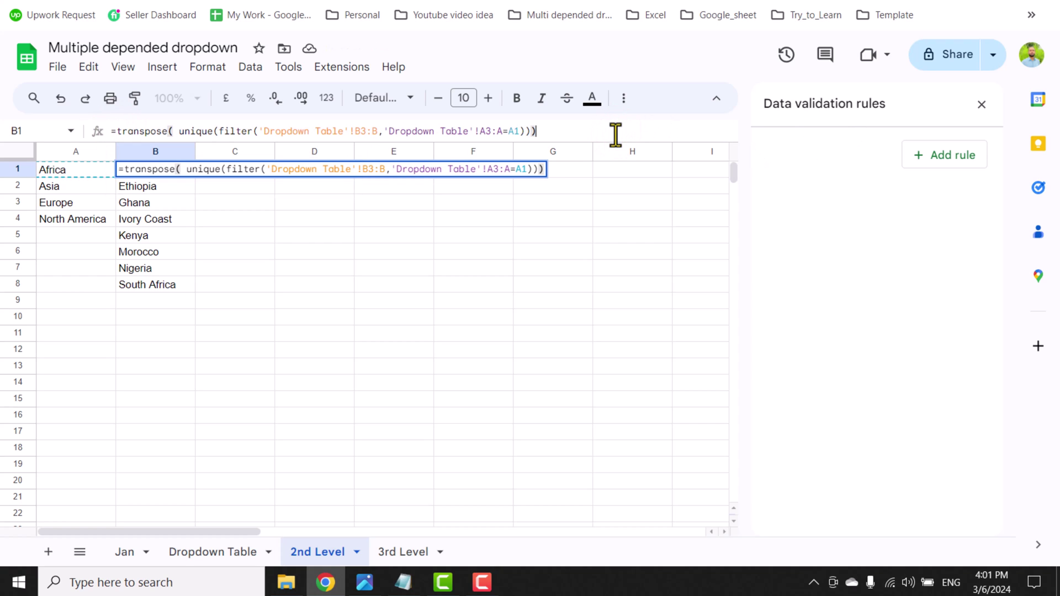
pyautogui.press('Return')
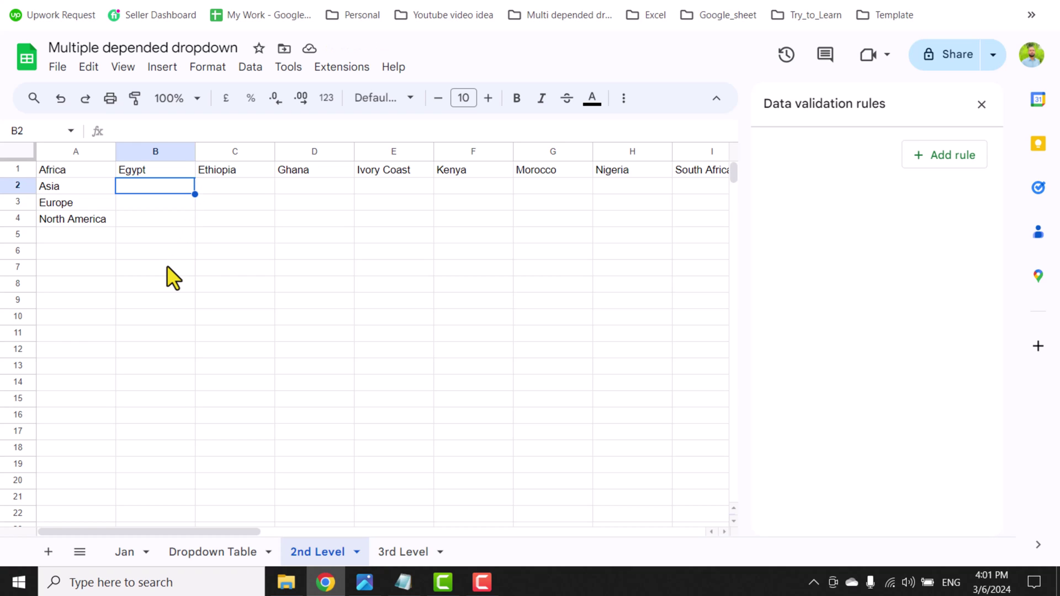
pyautogui.click(133, 170)
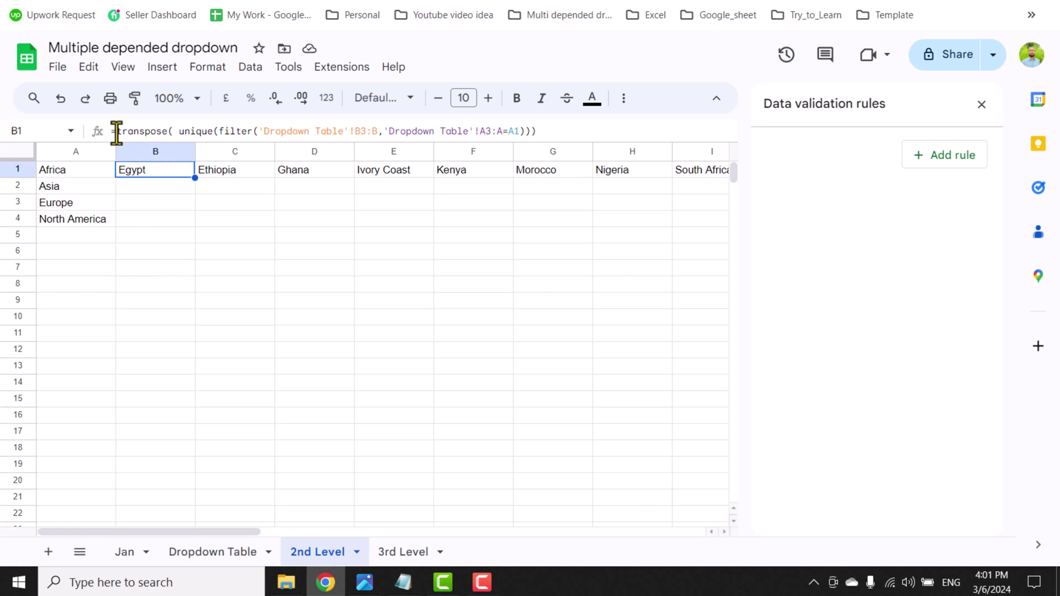
pyautogui.moveTo(115, 131); pyautogui.dragTo(582, 133)
pyautogui.hotkey('ctrl', 'c')
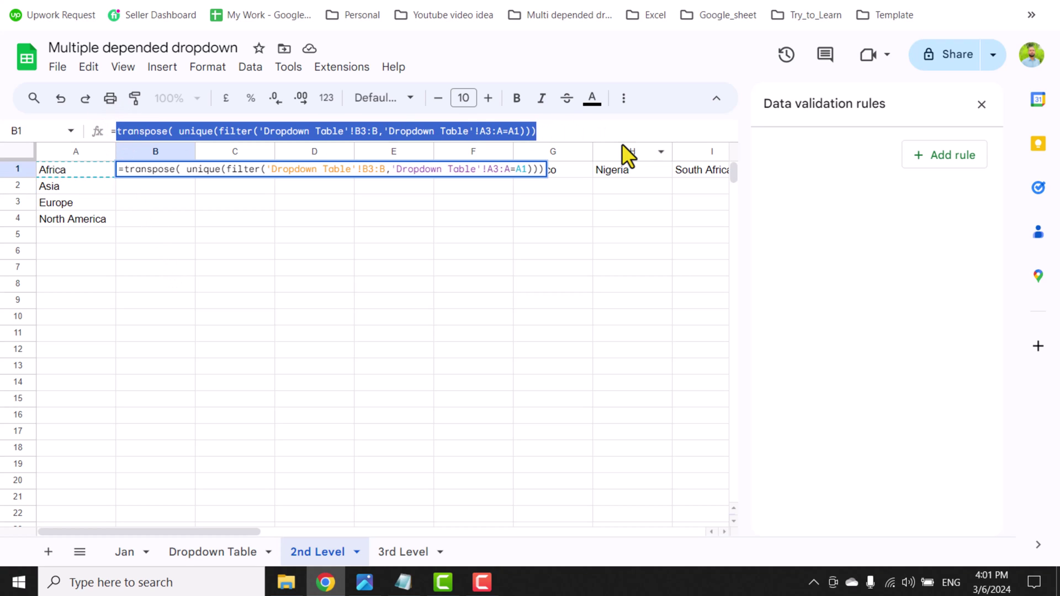
# Step: Rewrite B1 as =BYROW(A:A,LAMBDA(x,...)) around the pasted TRANSPOSE formula, replacing A1 with x
pyautogui.press('BackSpace')
pyautogui.write('b')
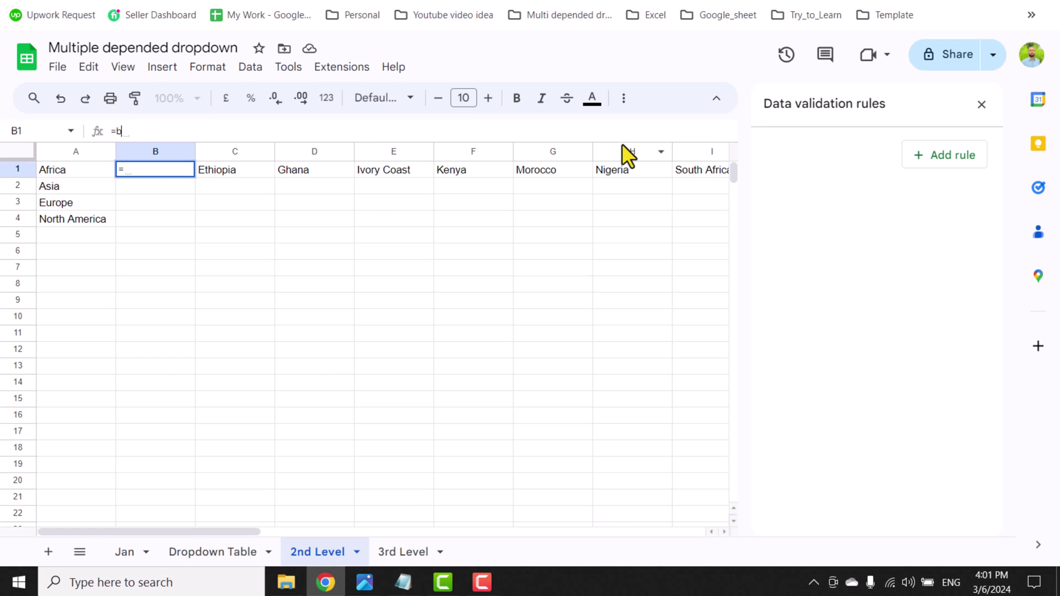
pyautogui.write('yrow(')
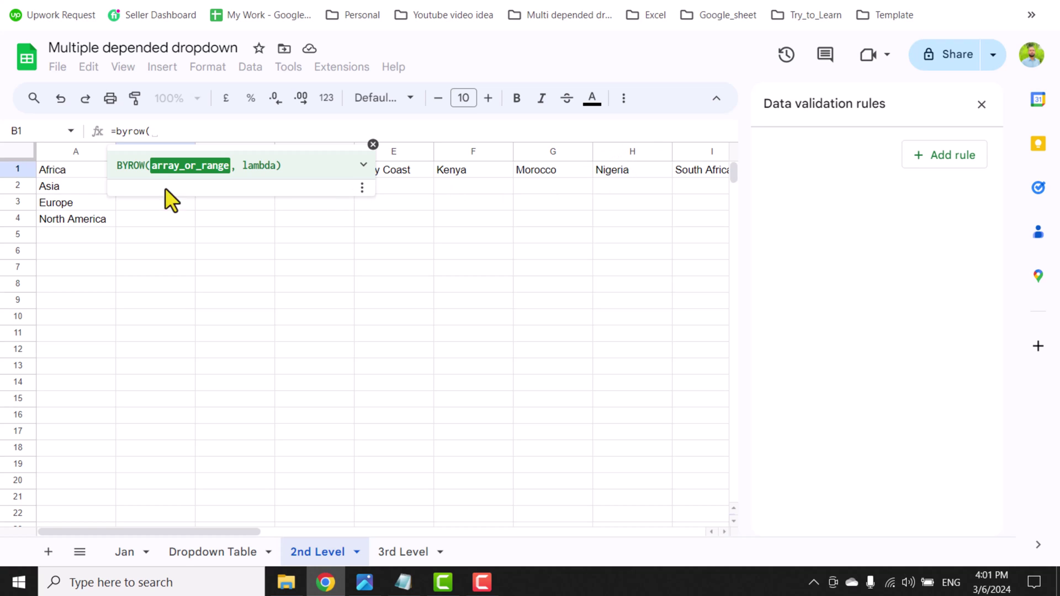
pyautogui.click(73, 150)
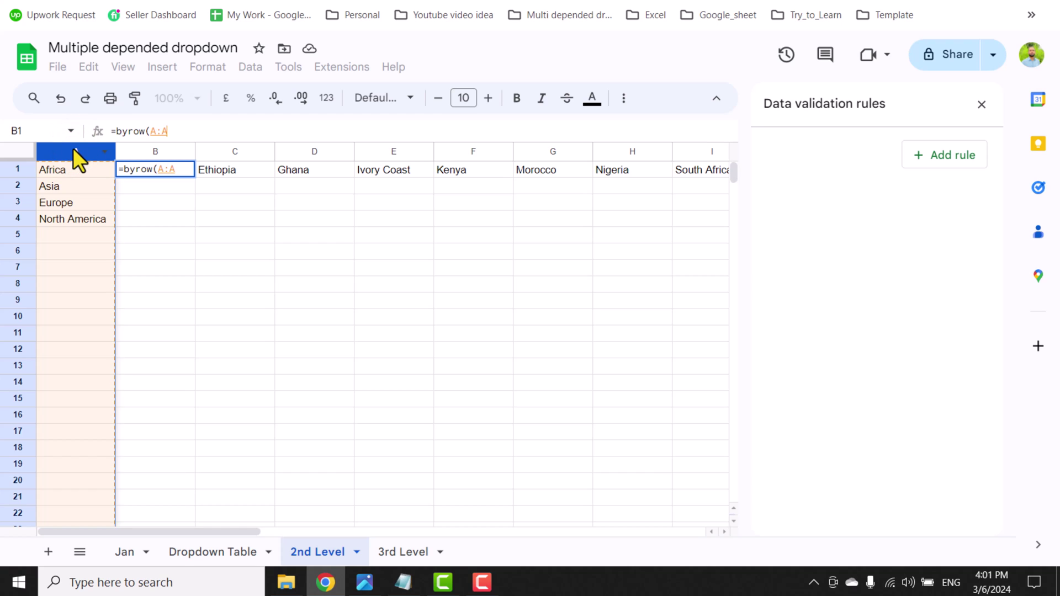
pyautogui.write(',')
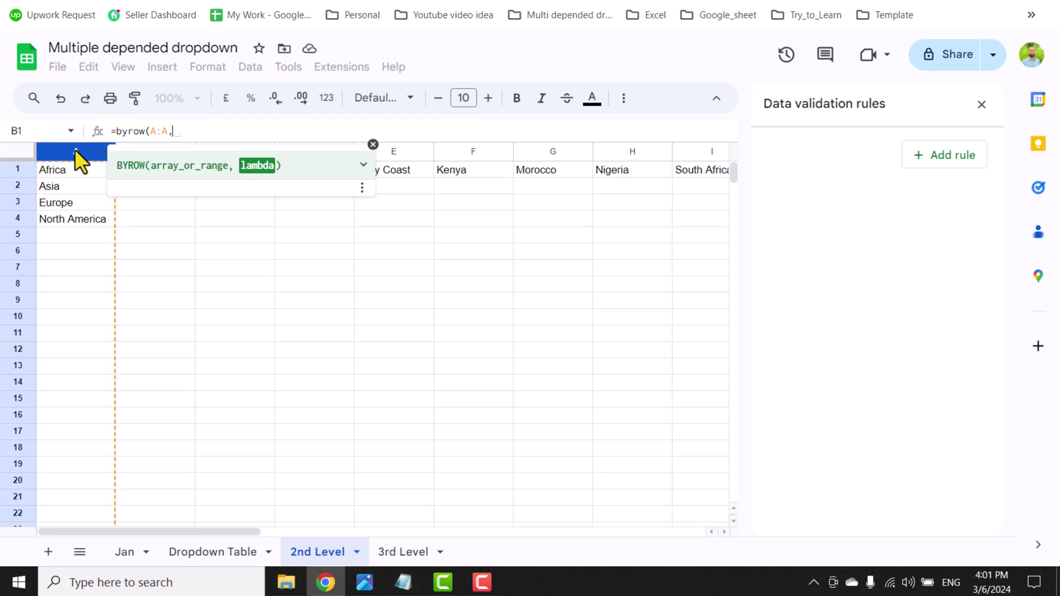
pyautogui.write('lambda(')
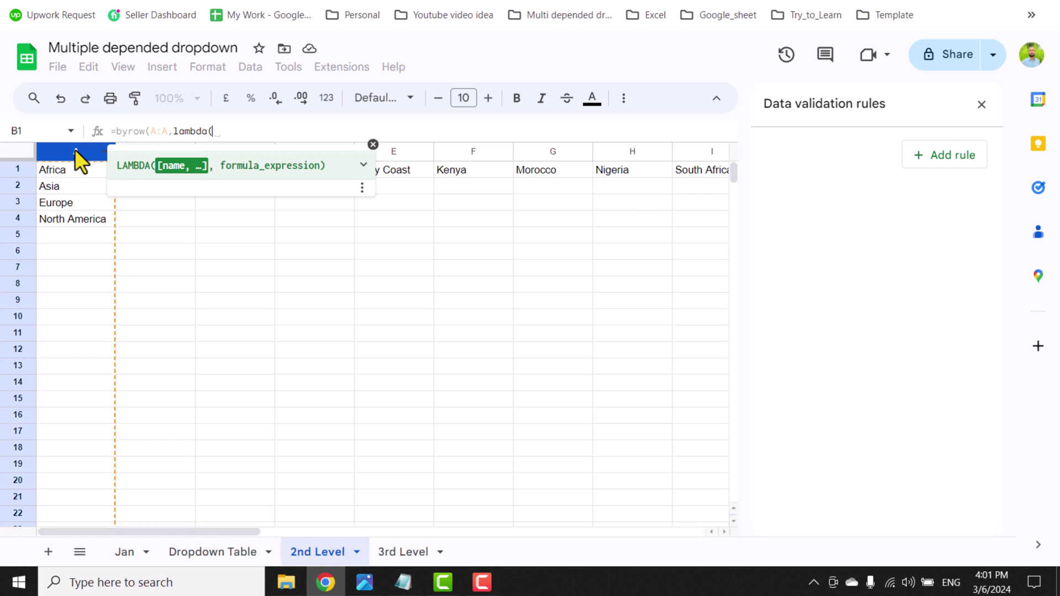
pyautogui.write('x,')
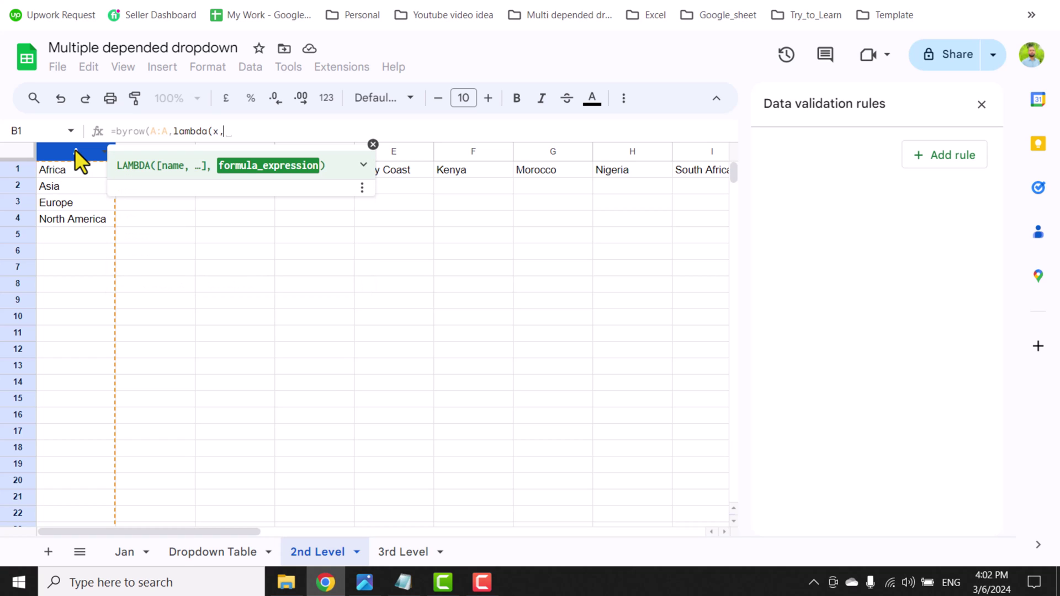
pyautogui.hotkey('ctrl', 'v')
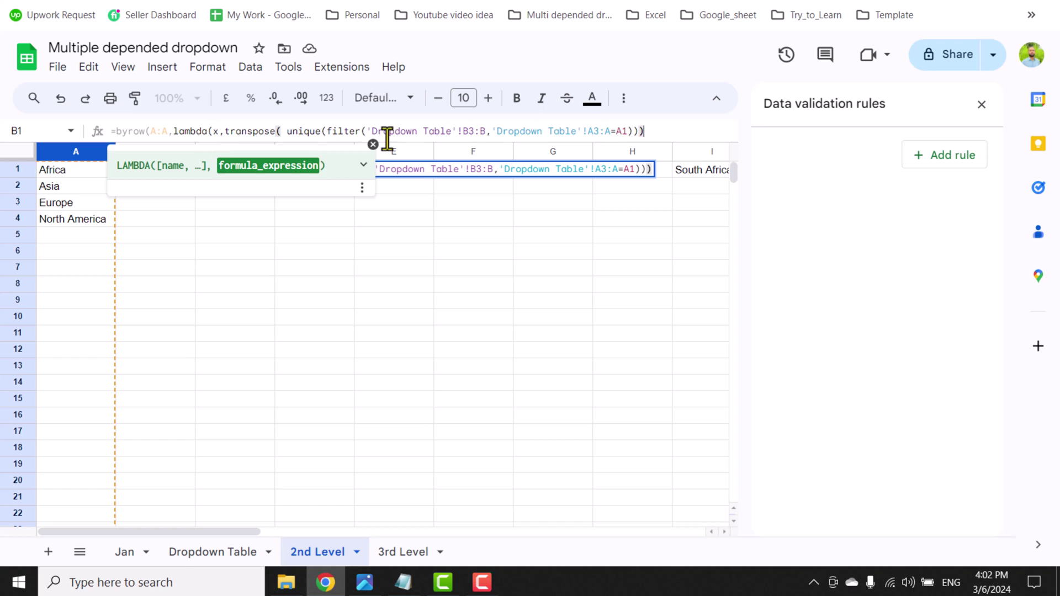
pyautogui.doubleClick(622, 131)
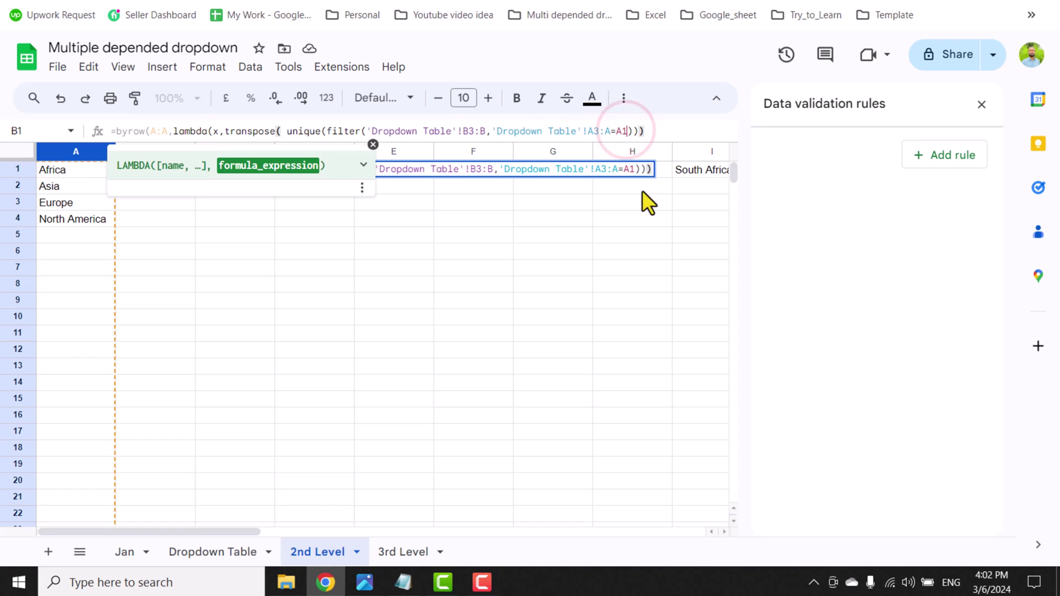
pyautogui.write('x')
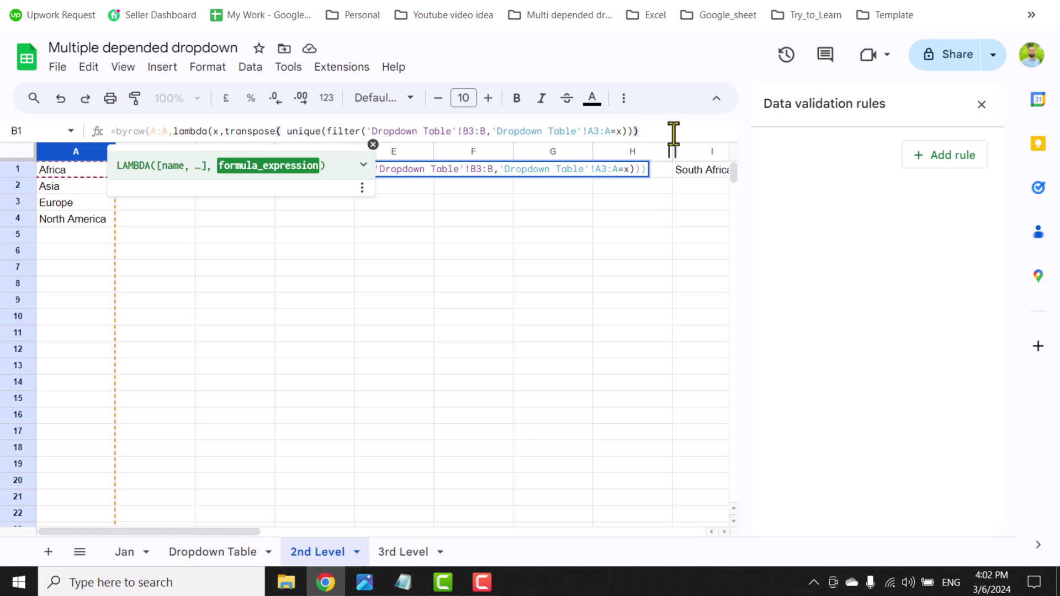
pyautogui.press('Return')
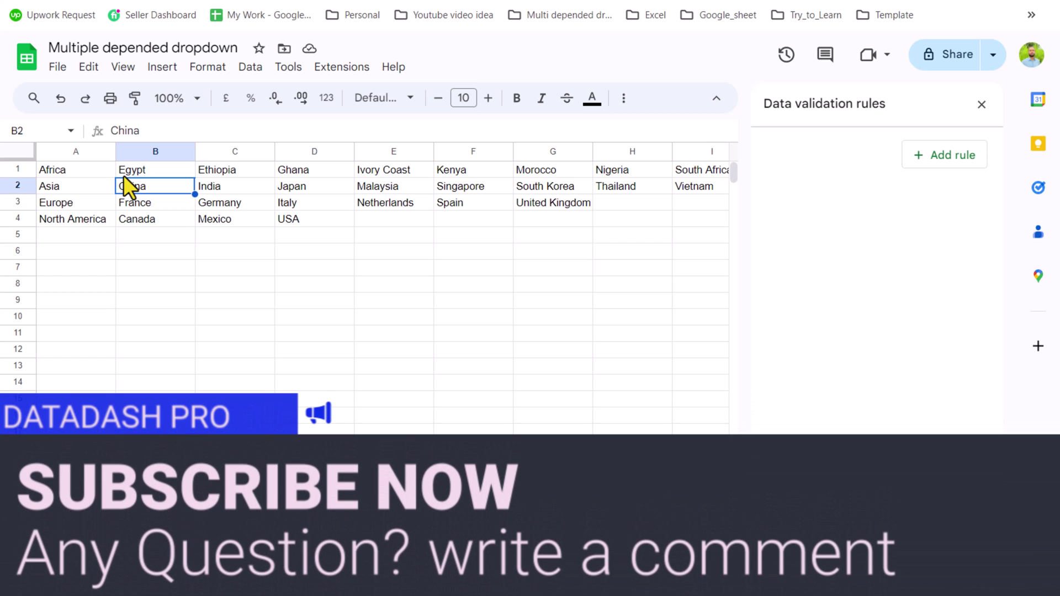
# Step: Select Jan's Country cells C2:C999 and add a new data validation rule
pyautogui.click(123, 552)
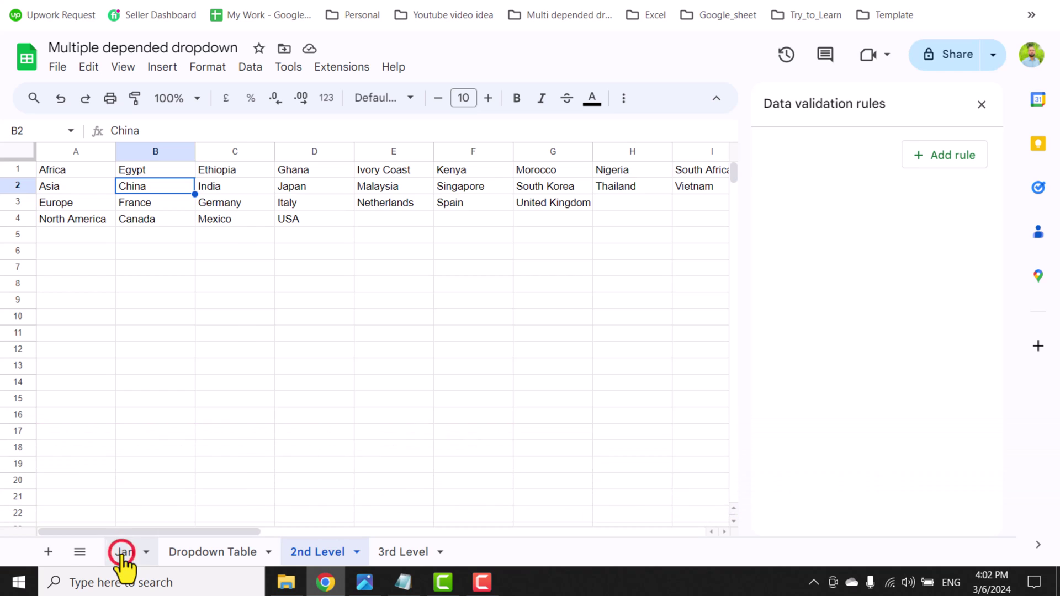
pyautogui.click(281, 190)
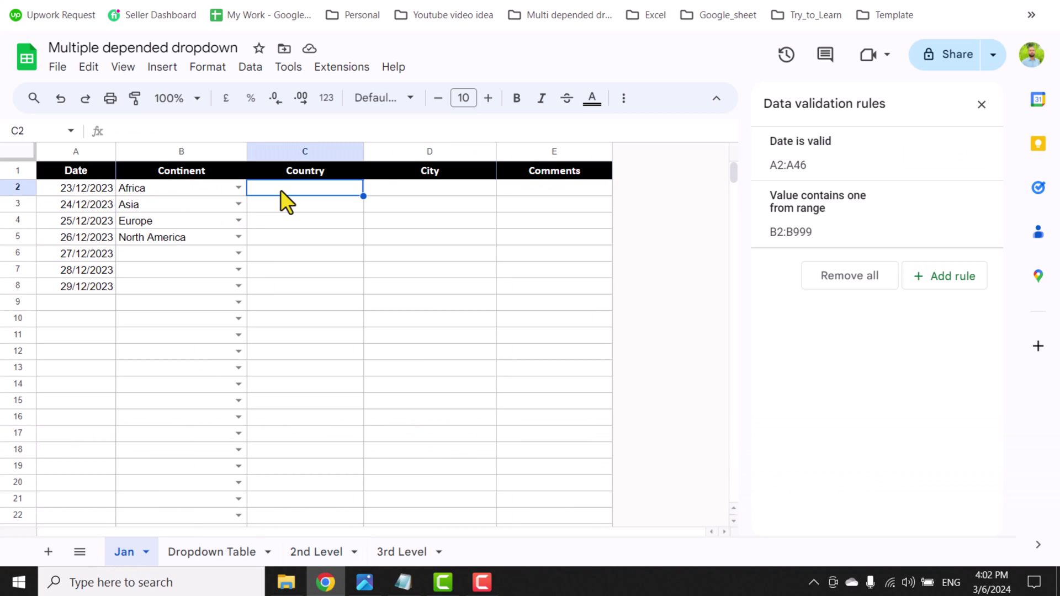
pyautogui.hotkey('ctrl', 'shift', 'Down')
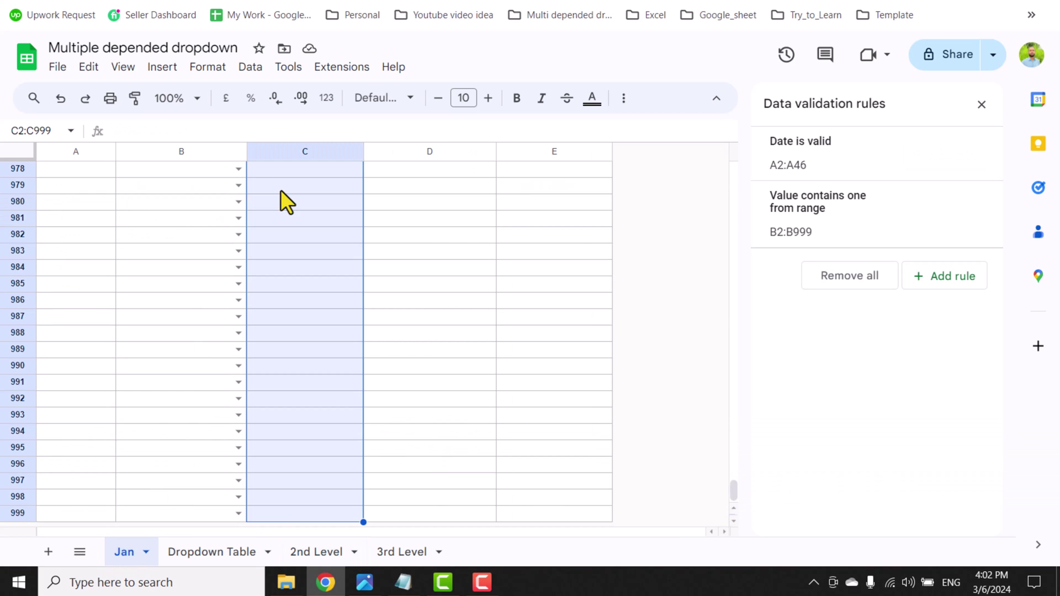
pyautogui.hotkey('ctrl', 'BackSpace')
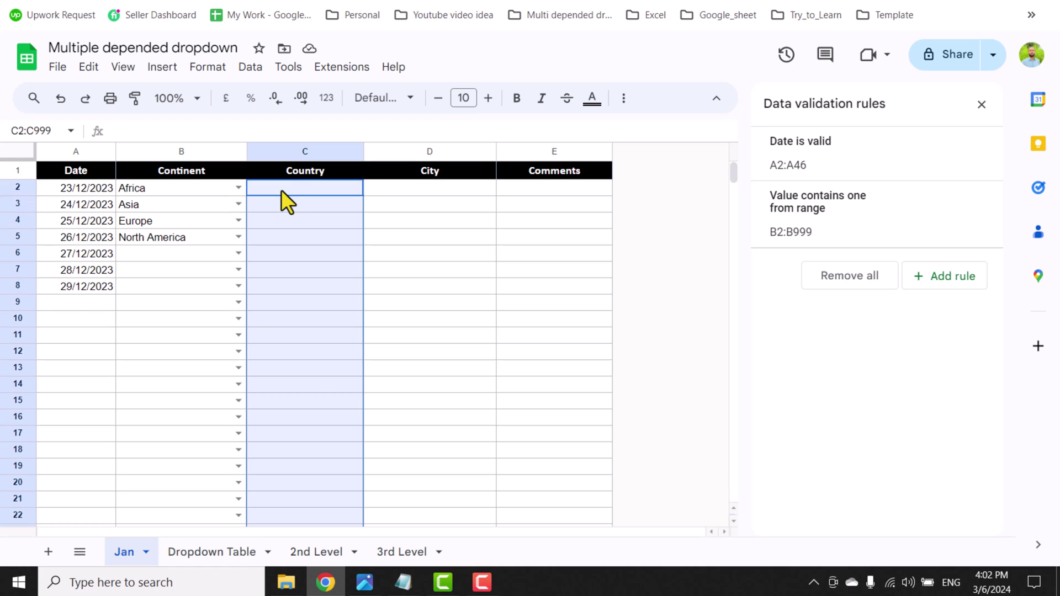
pyautogui.click(256, 69)
pyautogui.click(307, 386)
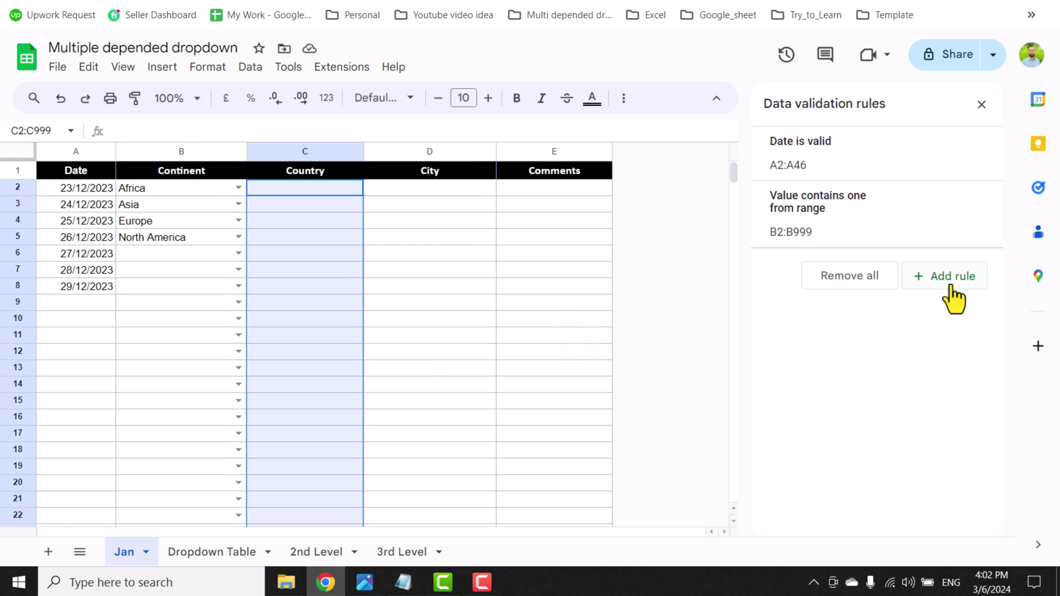
pyautogui.click(950, 280)
# Step: Make the rule a dropdown from the range ='2nd Level'!B1:1
pyautogui.click(965, 254)
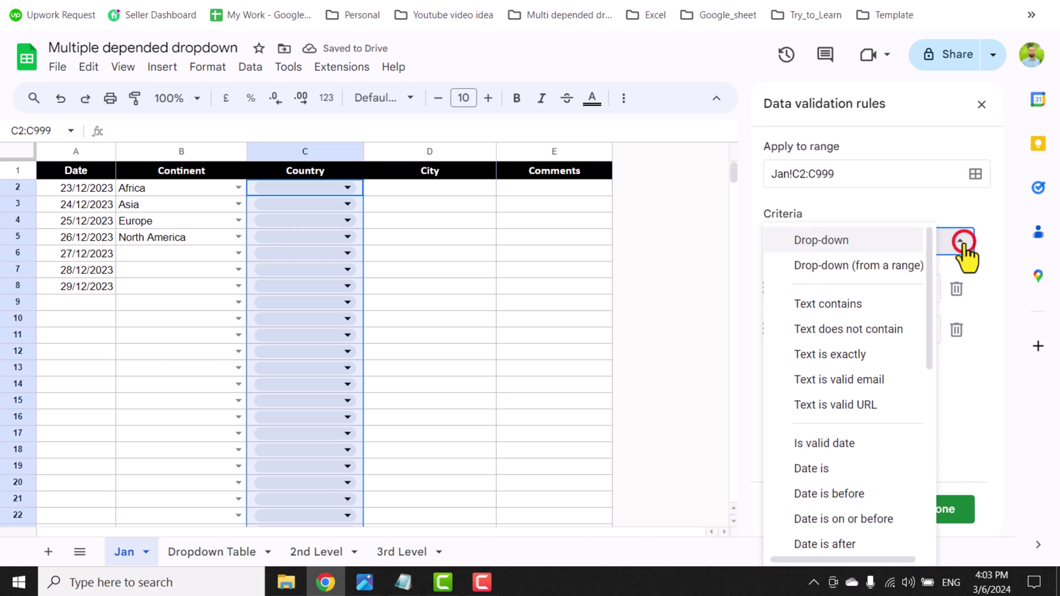
pyautogui.click(911, 265)
pyautogui.click(960, 292)
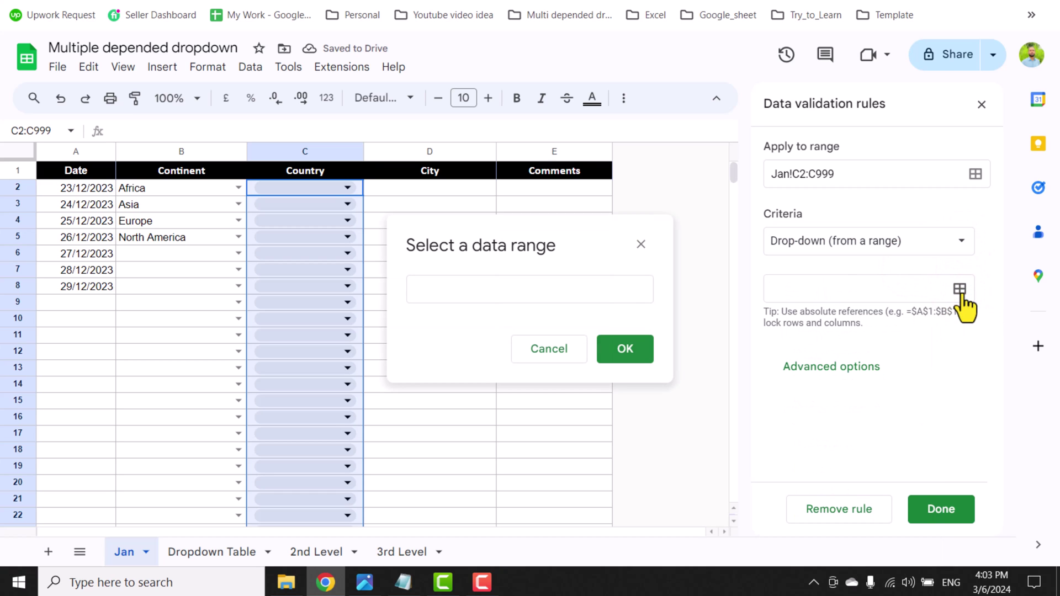
pyautogui.click(301, 552)
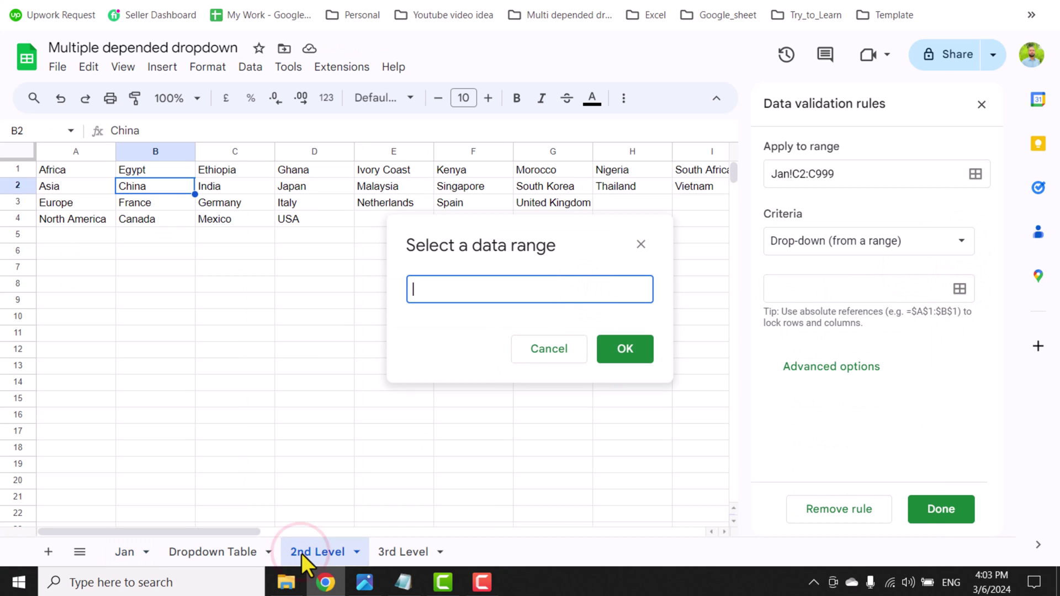
pyautogui.moveTo(148, 167); pyautogui.dragTo(790, 174)
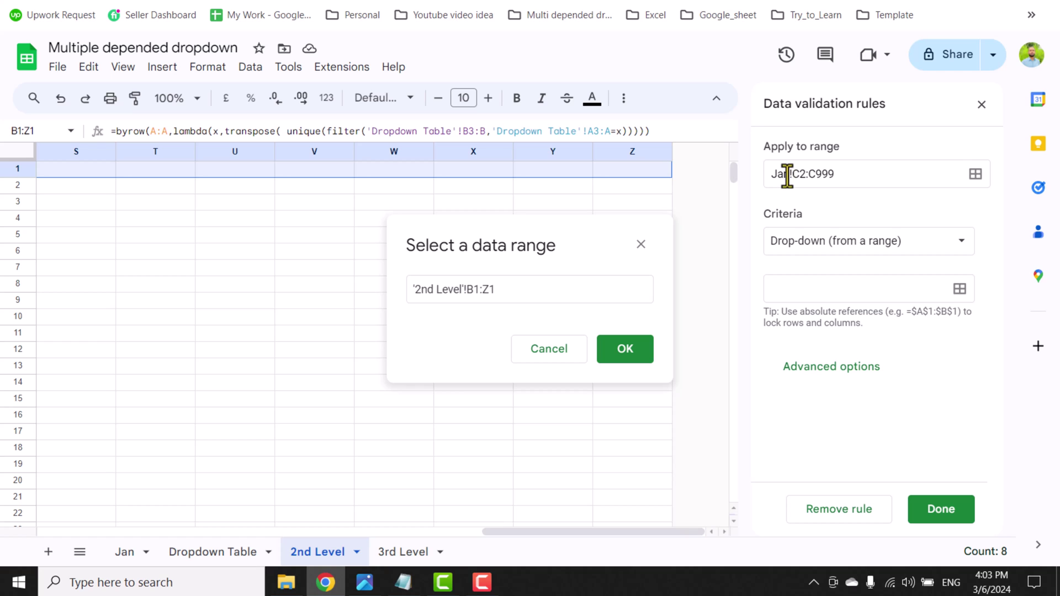
pyautogui.click(488, 289)
pyautogui.press('BackSpace')
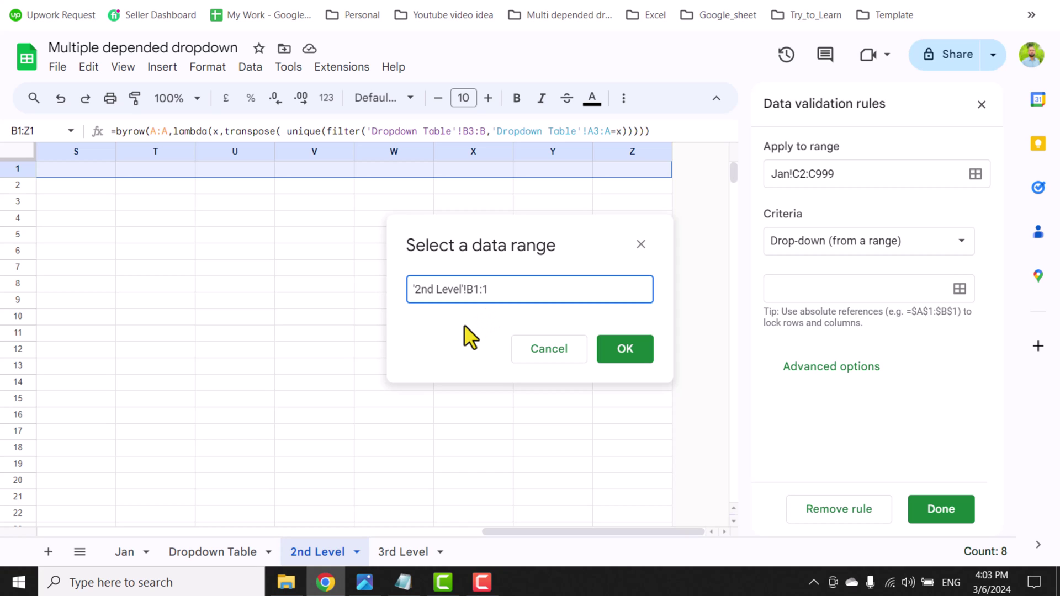
pyautogui.click(413, 290)
pyautogui.write('=')
pyautogui.click(625, 352)
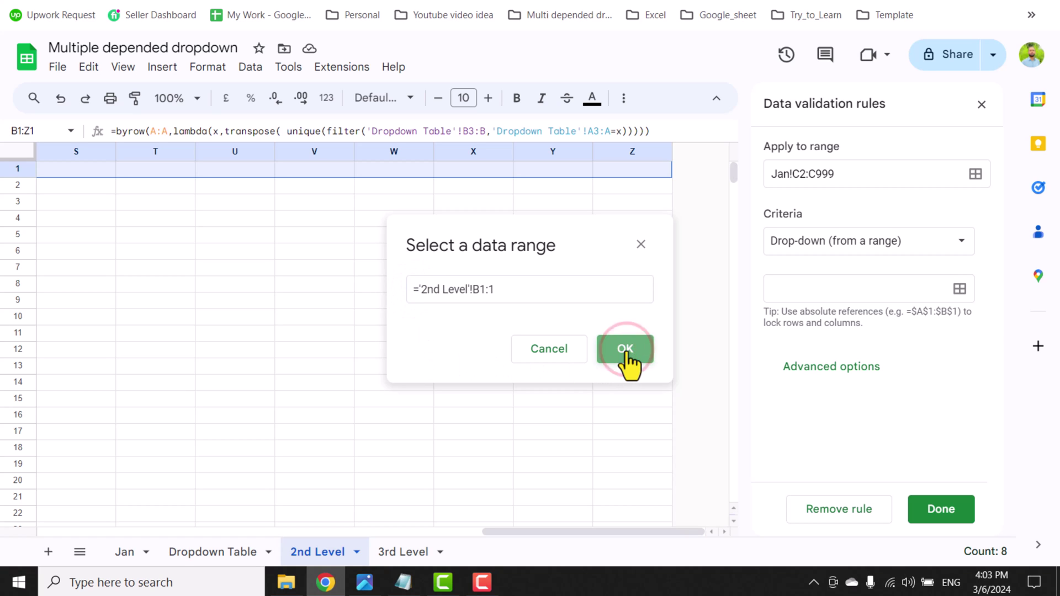
# Step: Set the dropdown display style to Arrow and save the rule
pyautogui.scroll(-4, 955, 400)
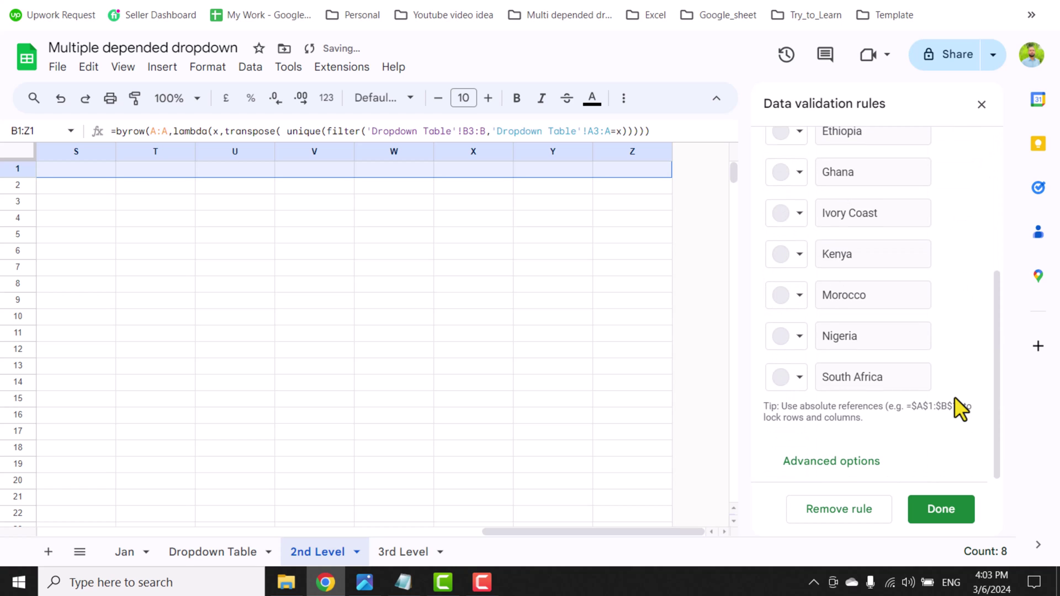
pyautogui.click(862, 467)
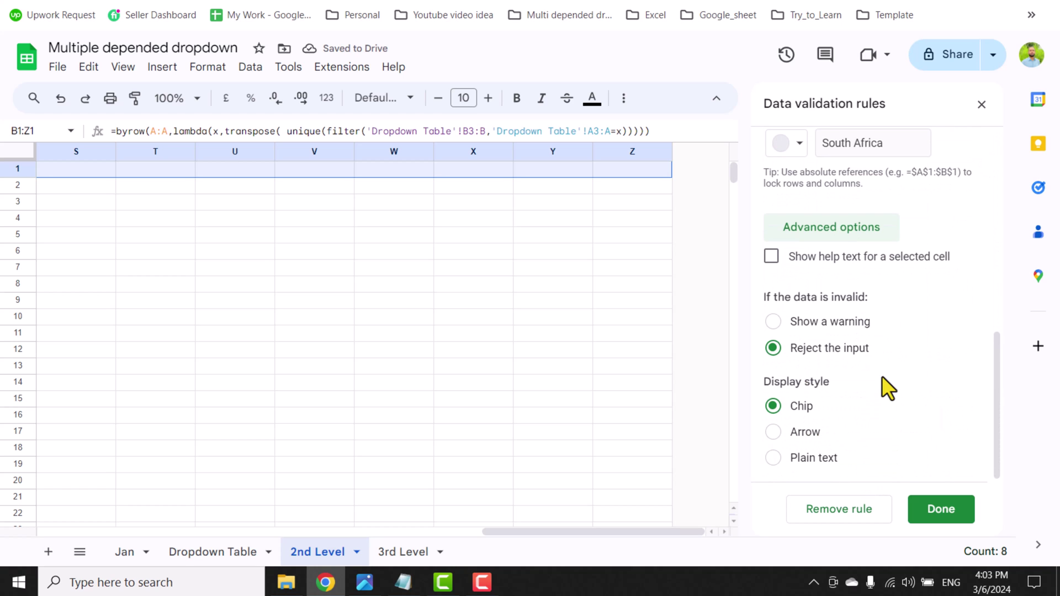
pyautogui.click(794, 432)
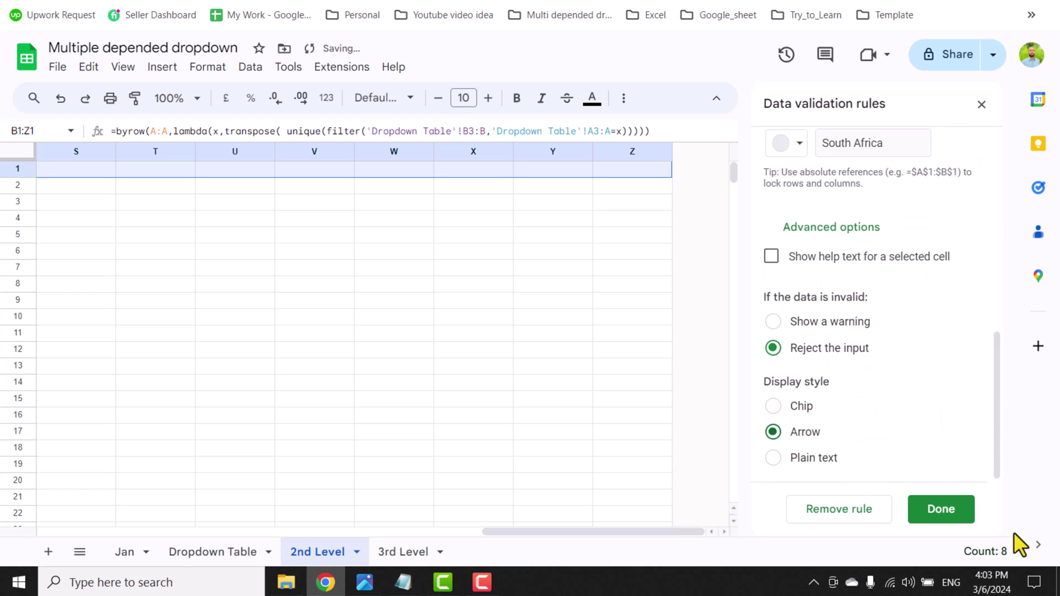
pyautogui.click(946, 515)
# Step: Pick Egypt, Japan, Netherlands and Mexico in Jan's Country cells C2:C5
pyautogui.click(123, 551)
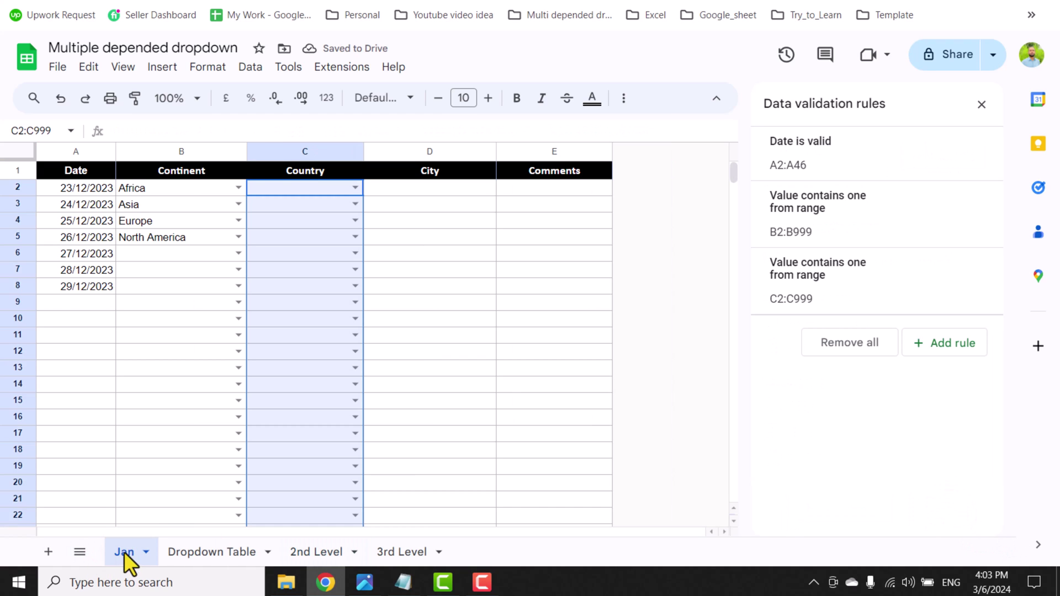
pyautogui.click(353, 190)
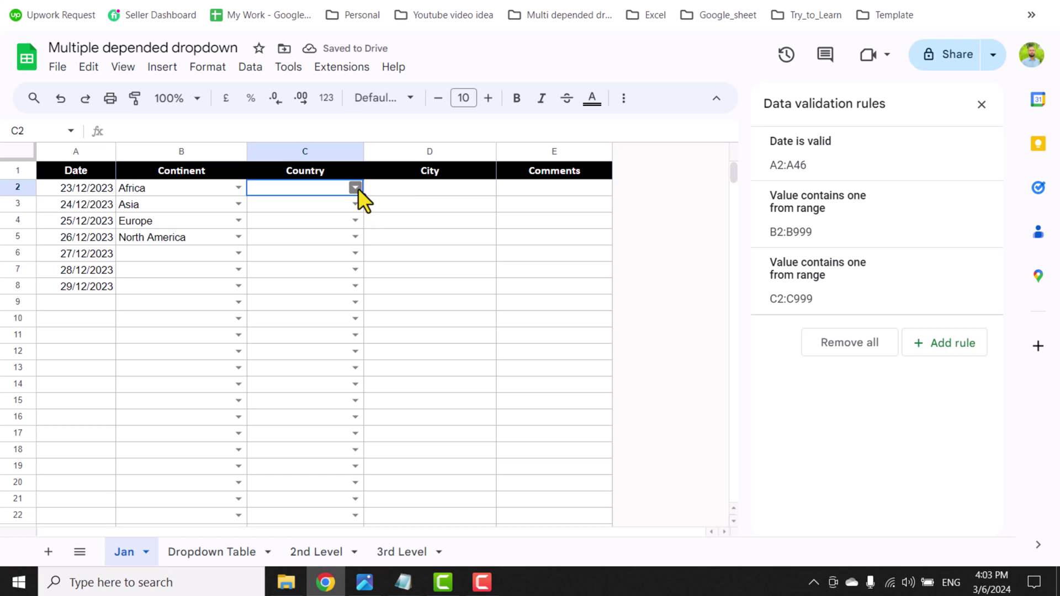
pyautogui.click(356, 188)
pyautogui.click(338, 207)
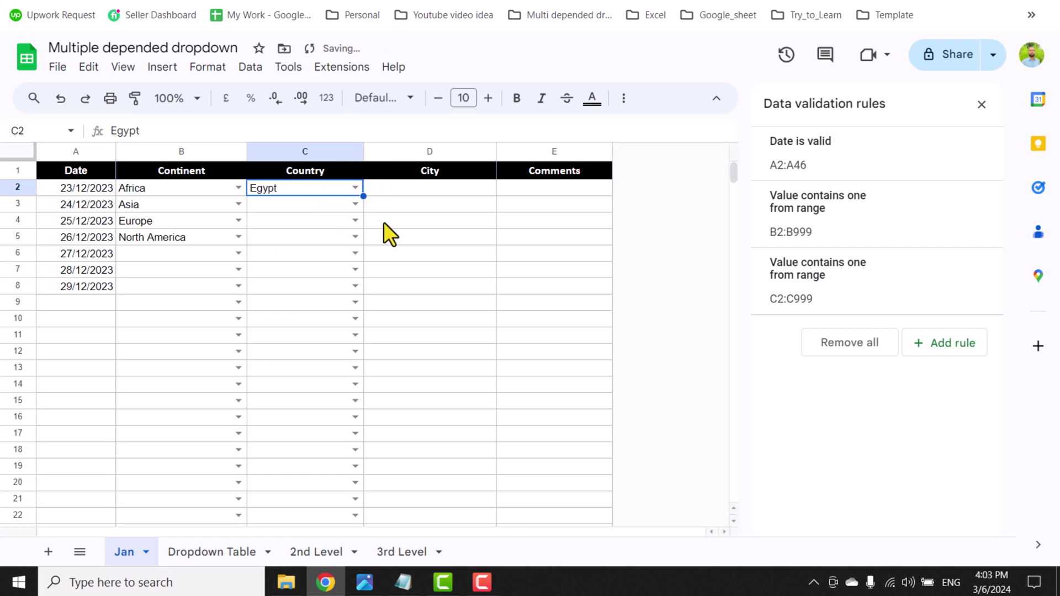
pyautogui.click(366, 225)
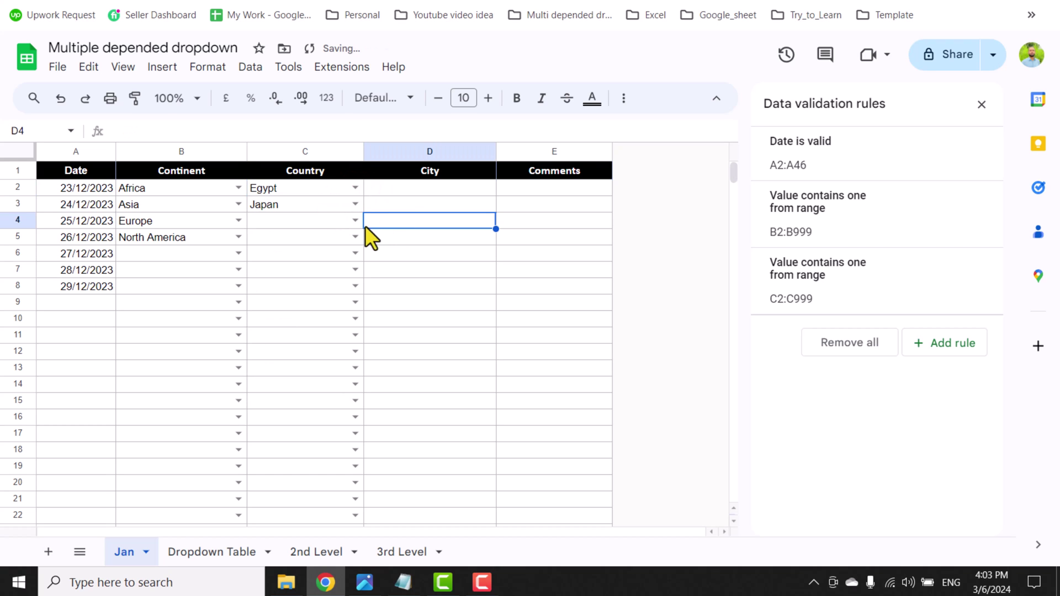
pyautogui.click(355, 220)
pyautogui.click(287, 305)
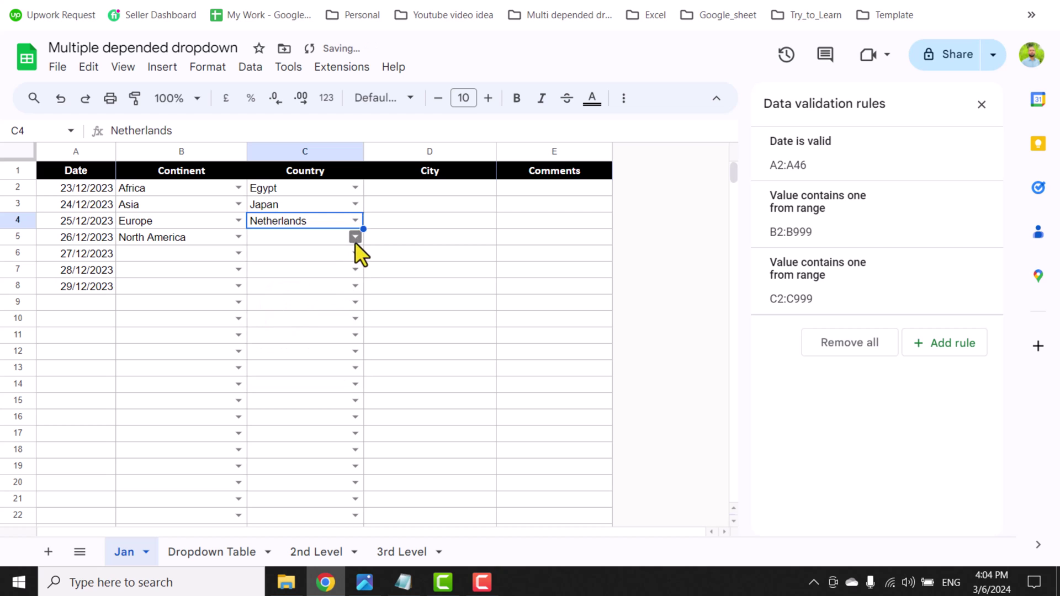
pyautogui.click(355, 236)
pyautogui.click(329, 276)
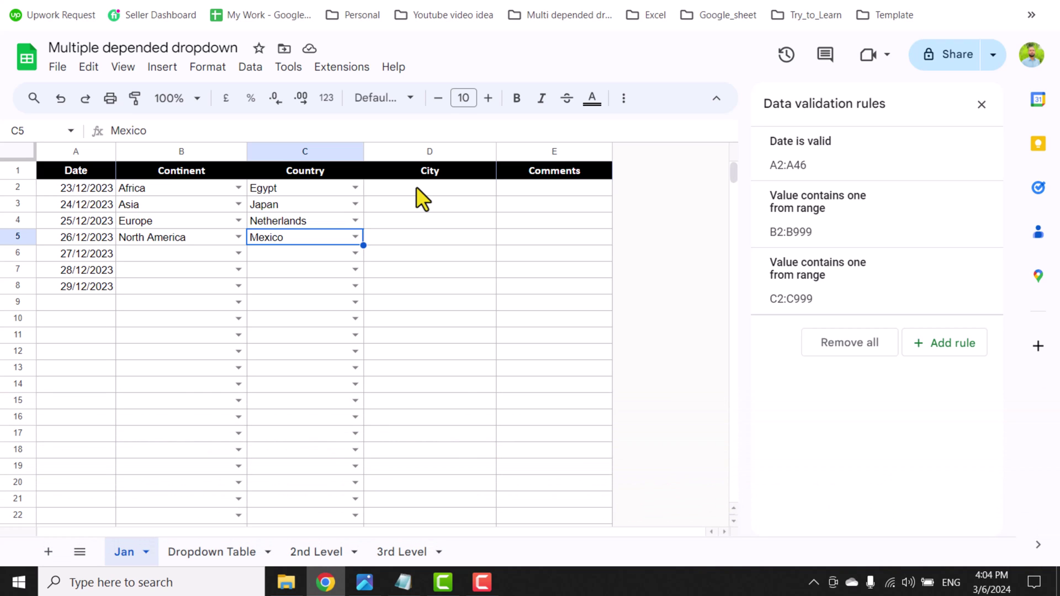
pyautogui.click(308, 550)
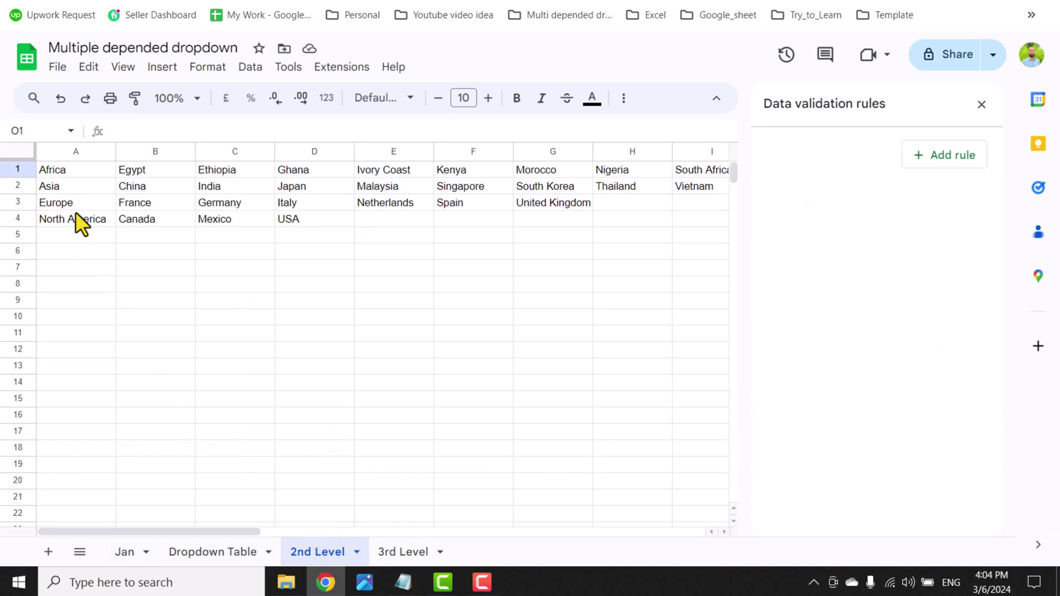
# Step: Copy the INDIRECT formula from 2nd Level A1 into 3rd Level A1
pyautogui.click(61, 170)
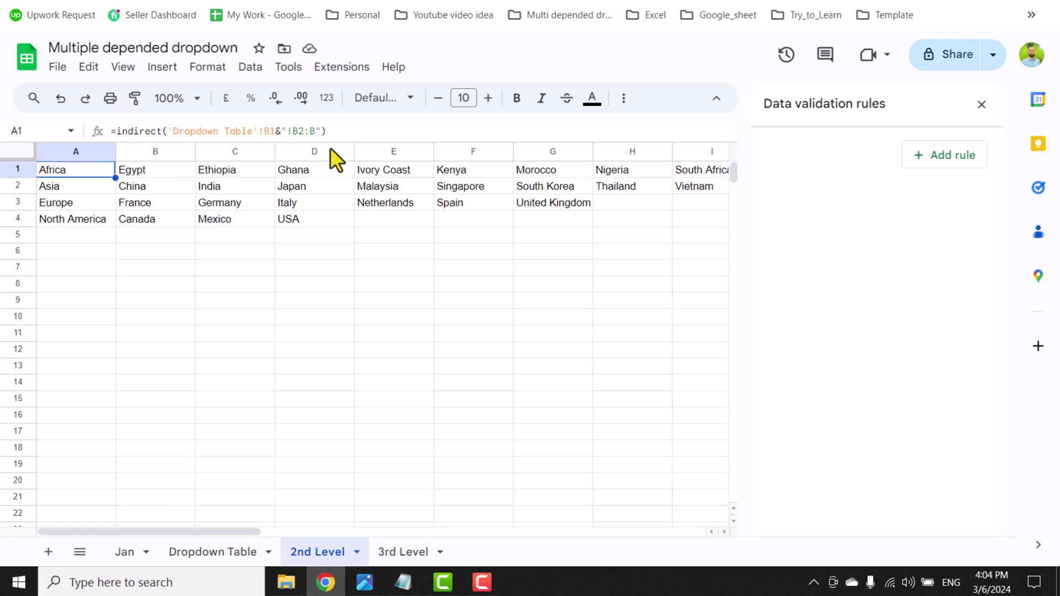
pyautogui.moveTo(369, 130); pyautogui.dragTo(85, 156)
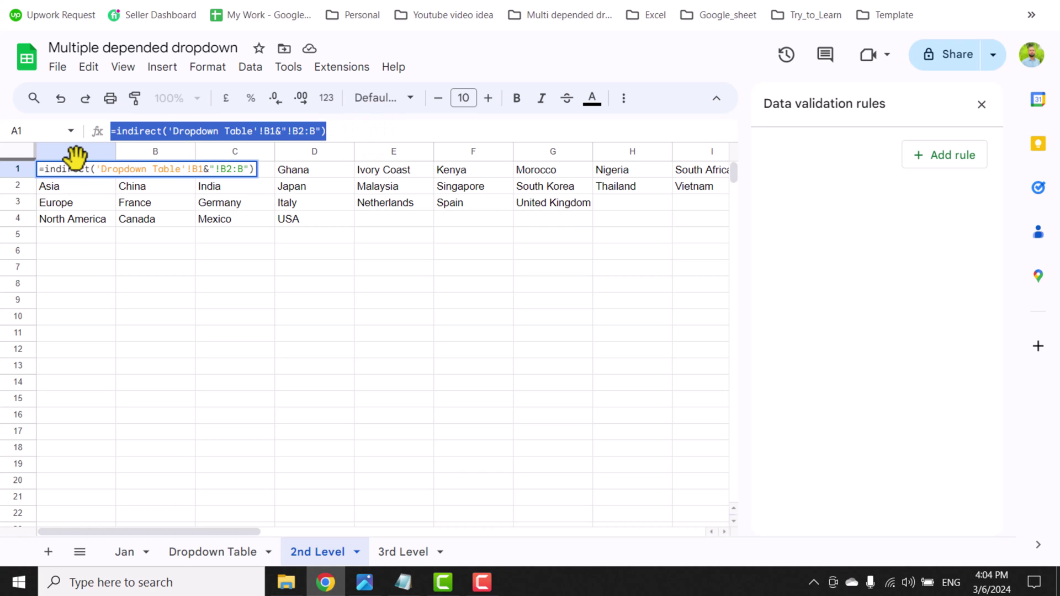
pyautogui.hotkey('ctrl', 'c')
pyautogui.press('Escape')
pyautogui.click(402, 553)
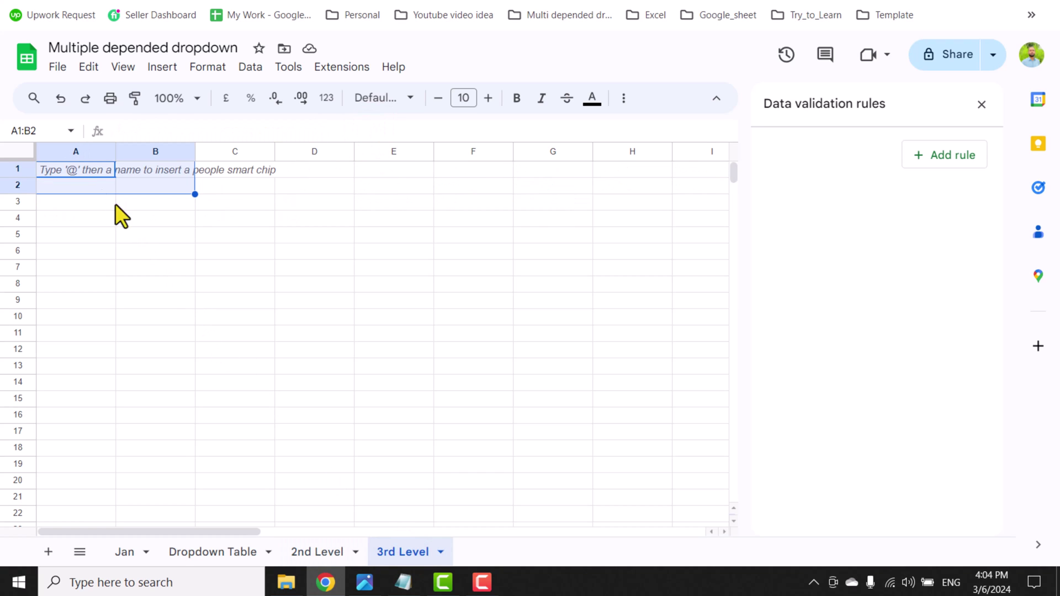
pyautogui.doubleClick(87, 171)
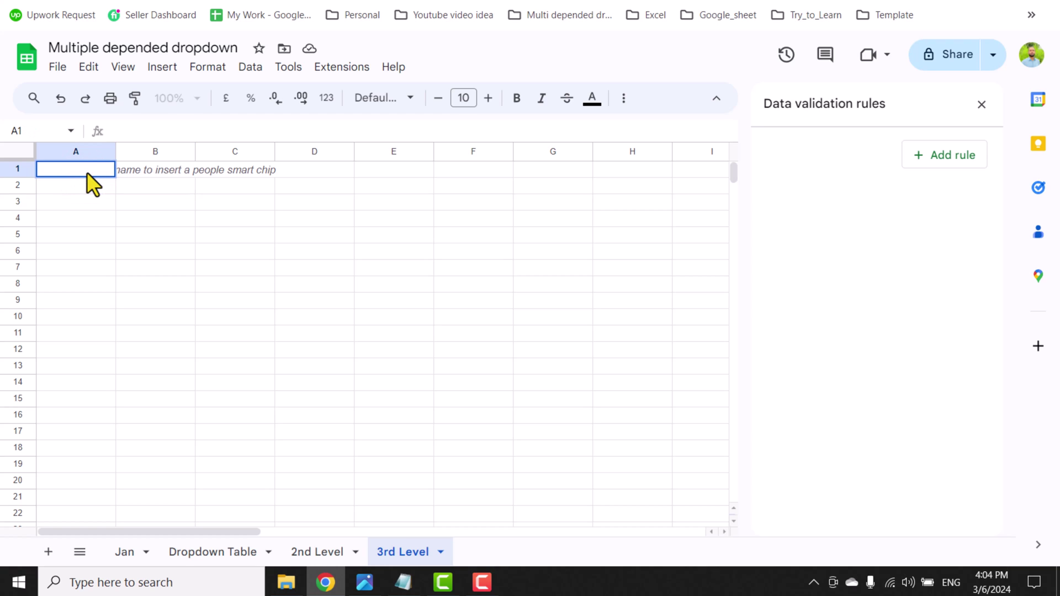
pyautogui.hotkey('ctrl', 'v')
pyautogui.press('Return')
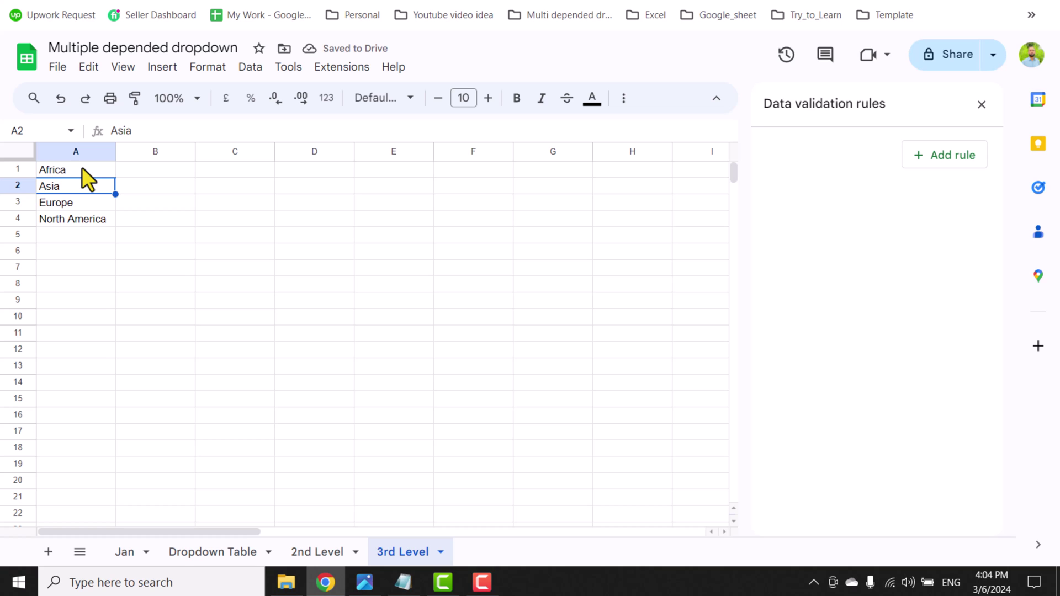
# Step: Change the 3rd Level A1 formula's range from B2:B to C2:C to list Jan's countries
pyautogui.click(123, 553)
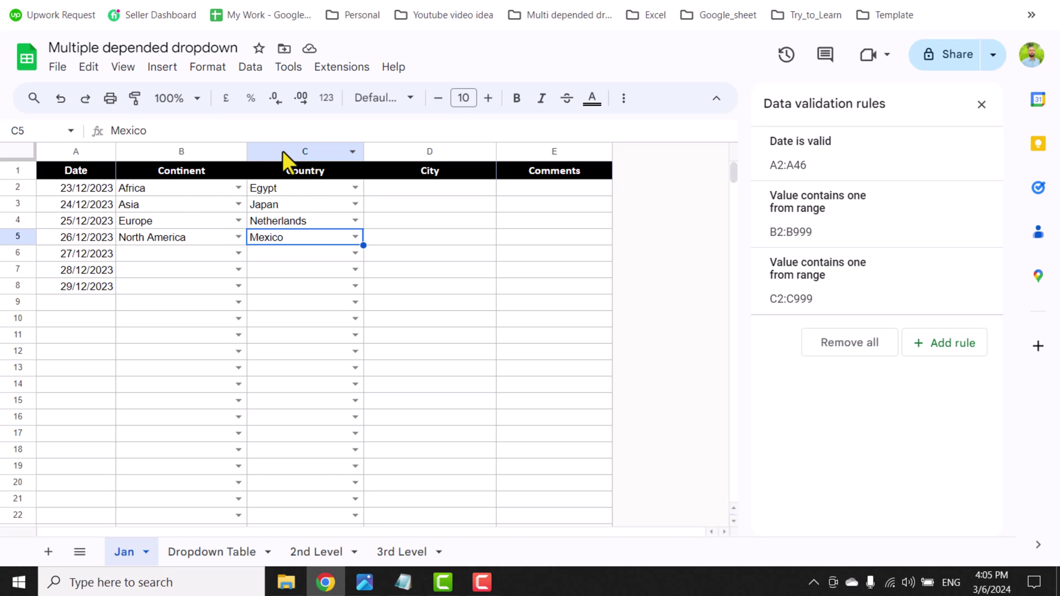
pyautogui.click(402, 555)
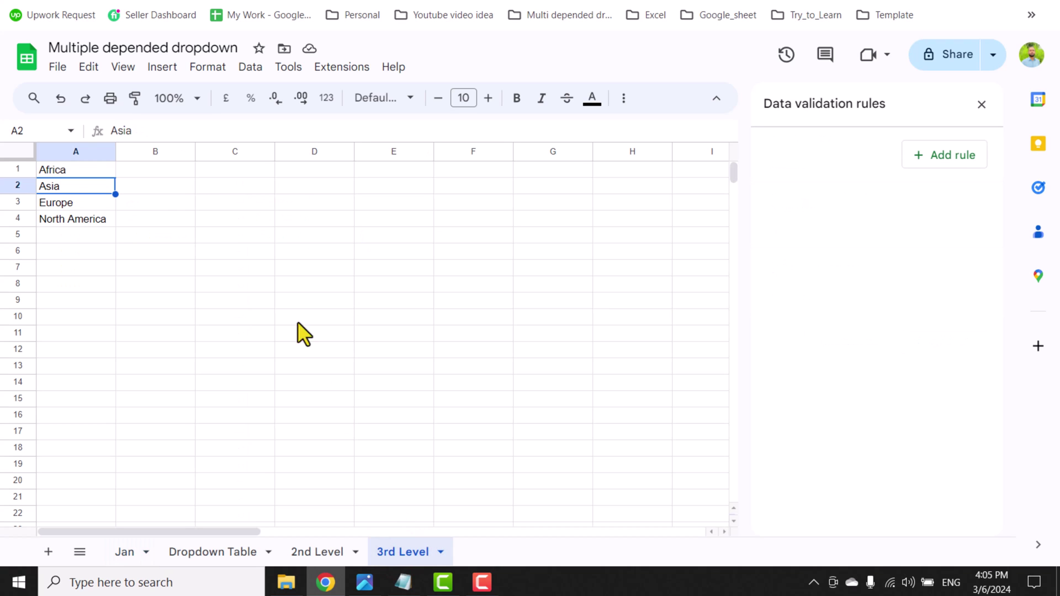
pyautogui.click(101, 168)
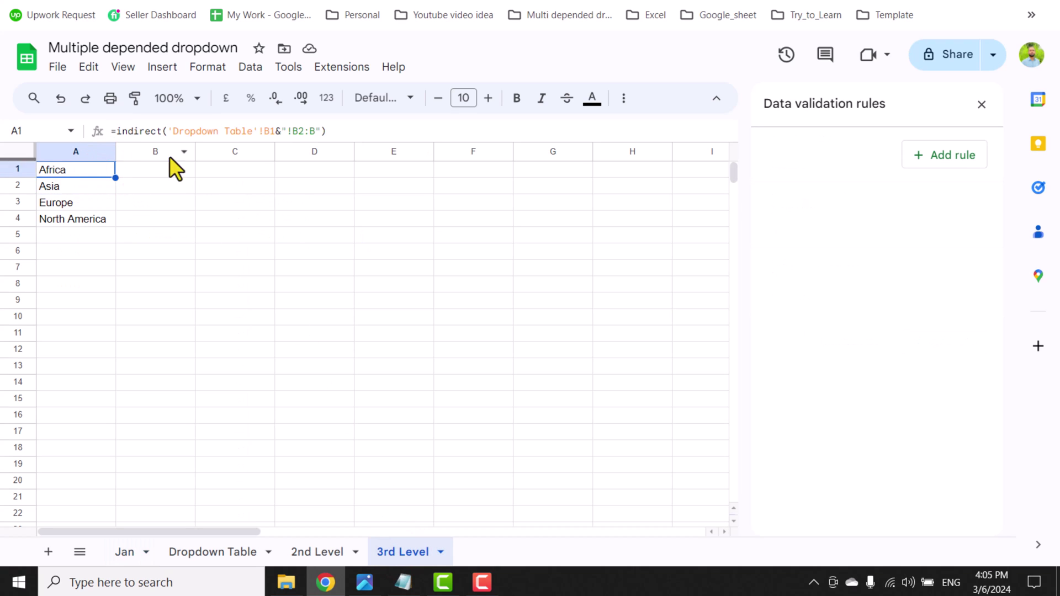
pyautogui.click(298, 130)
pyautogui.press('BackSpace')
pyautogui.press('BackSpace')
pyautogui.press('BackSpace')
pyautogui.press('BackSpace')
pyautogui.write('C2:C')
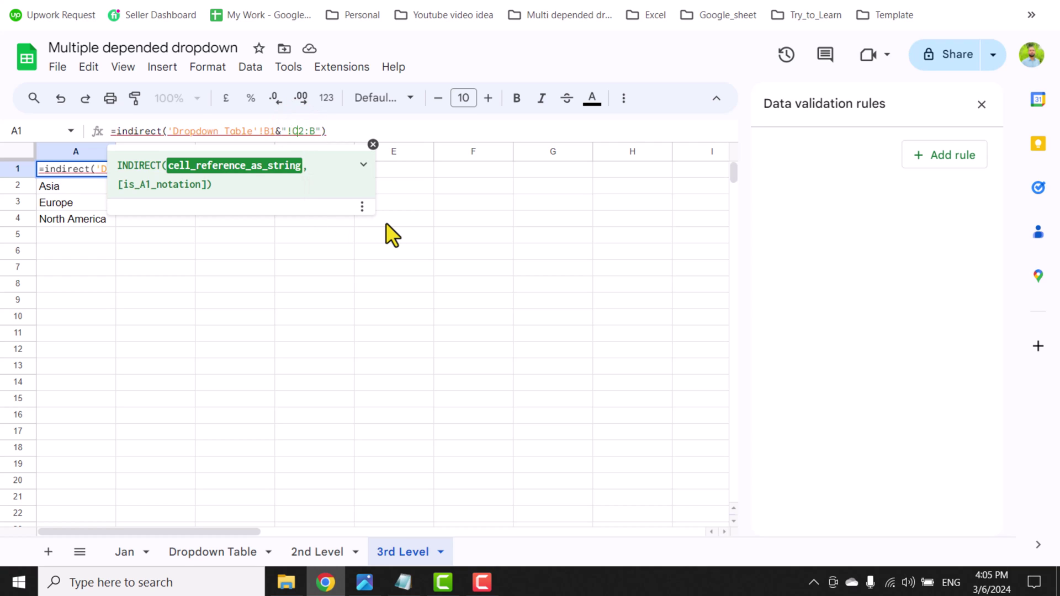
pyautogui.press('Return')
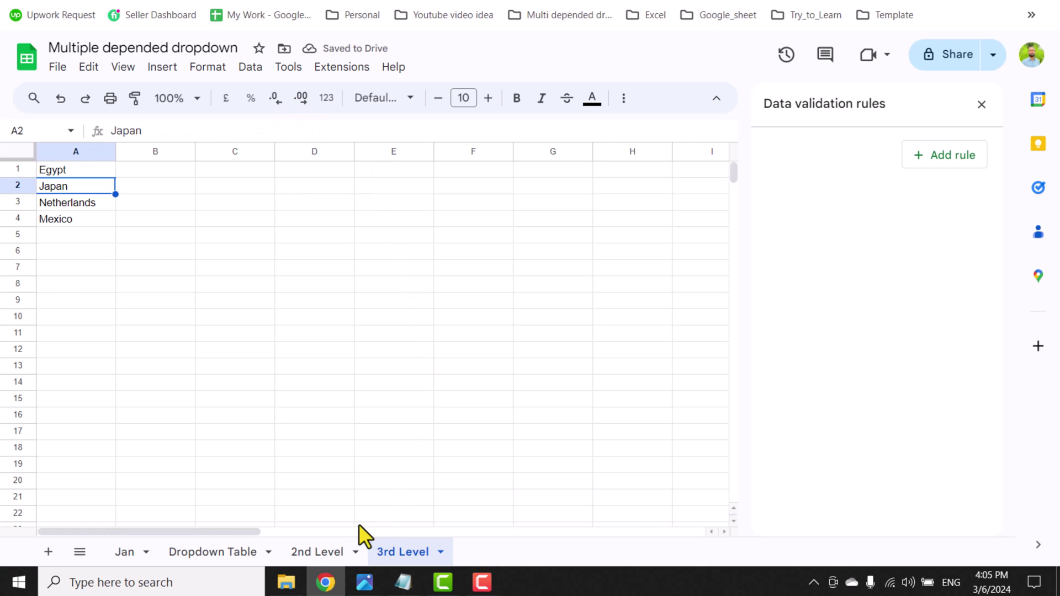
# Step: Copy the BYROW formula from 2nd Level B1 and review the Dropdown Table columns
pyautogui.click(315, 552)
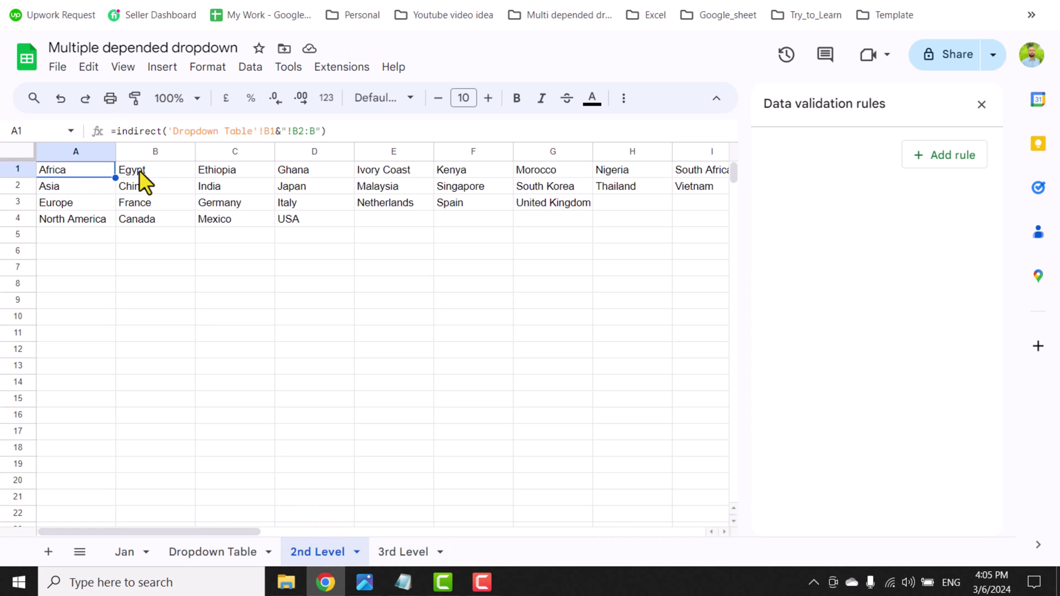
pyautogui.click(139, 170)
pyautogui.hotkey('ctrl', 'a')
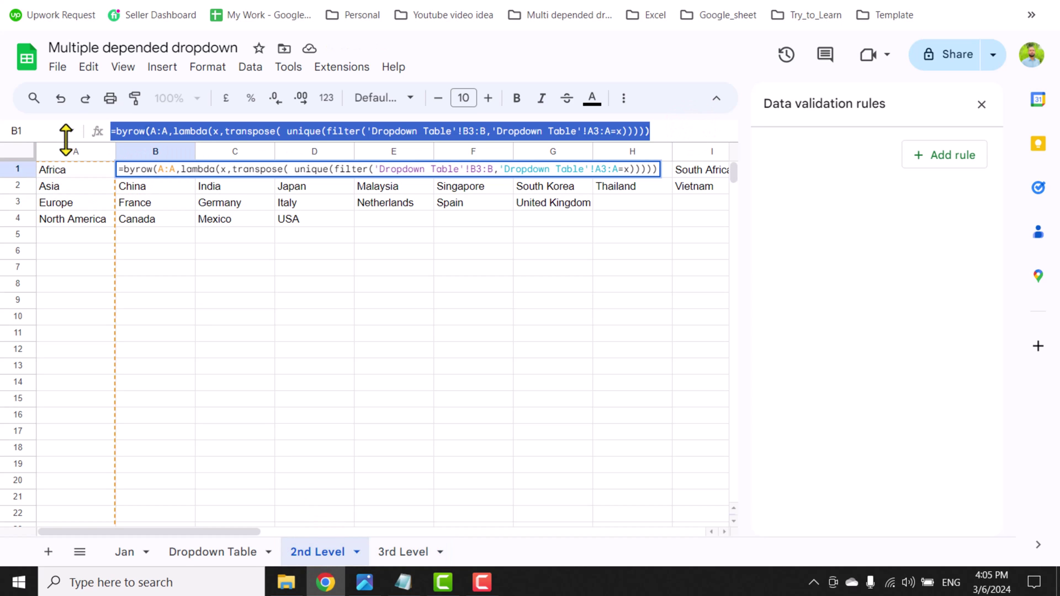
pyautogui.press('Escape')
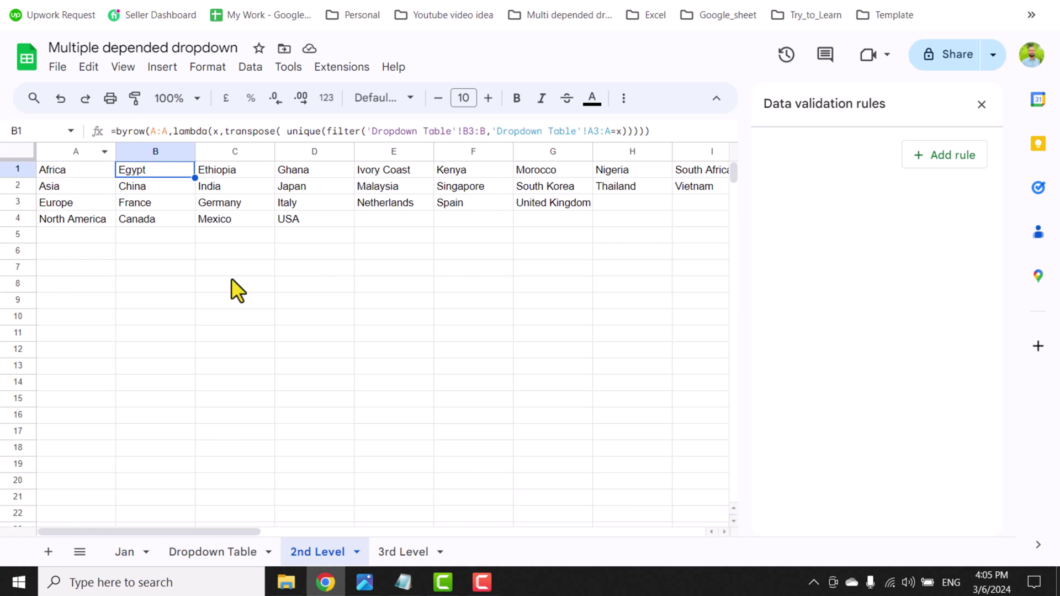
pyautogui.click(224, 553)
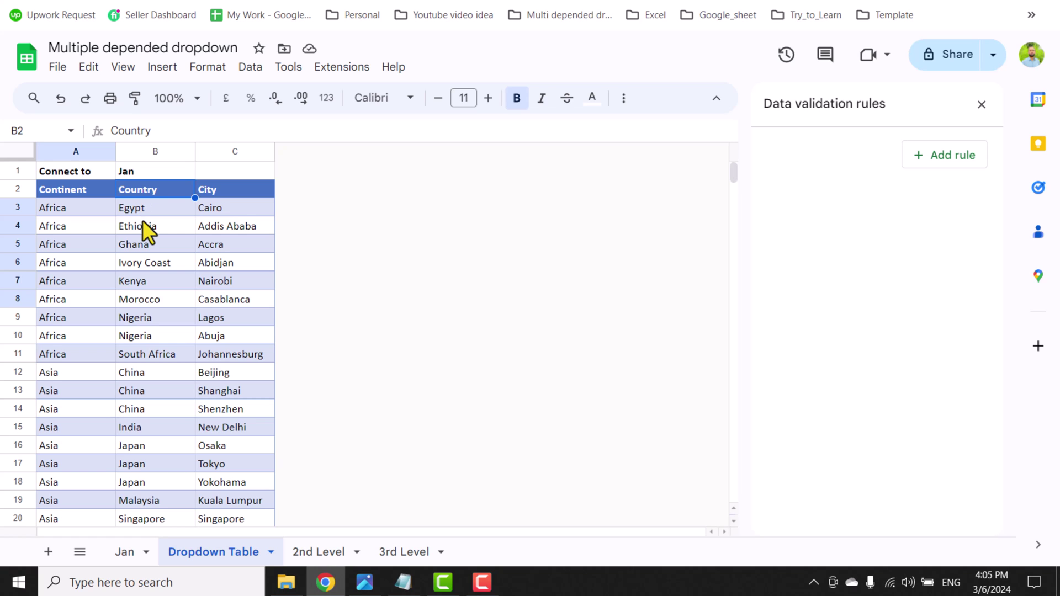
pyautogui.click(406, 552)
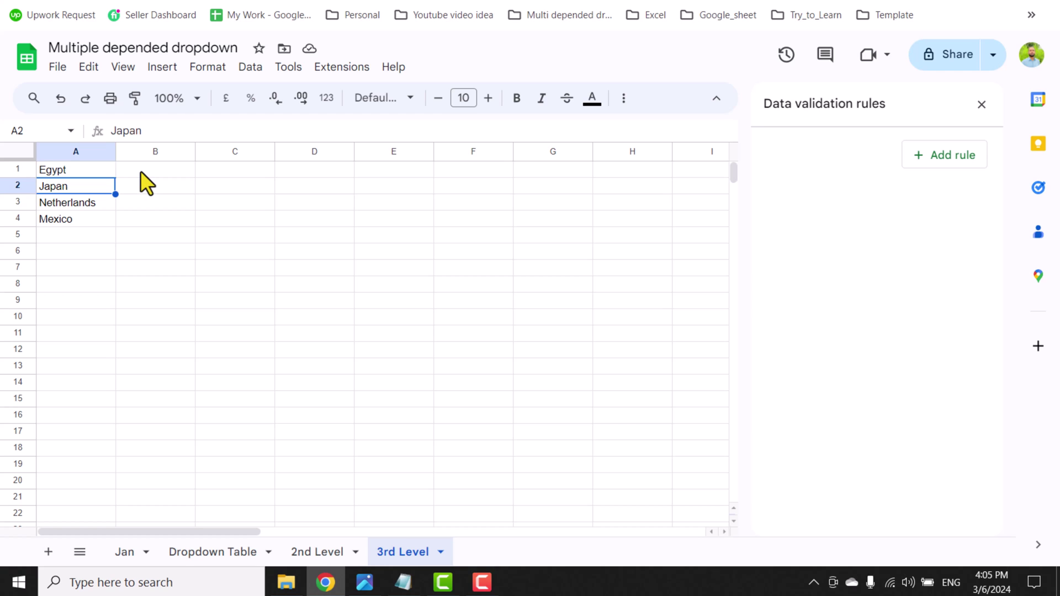
# Step: Paste the BYROW formula into 3rd Level B1, using C3:C for cities and B3:B as condition
pyautogui.doubleClick(140, 171)
pyautogui.hotkey('ctrl', 'v')
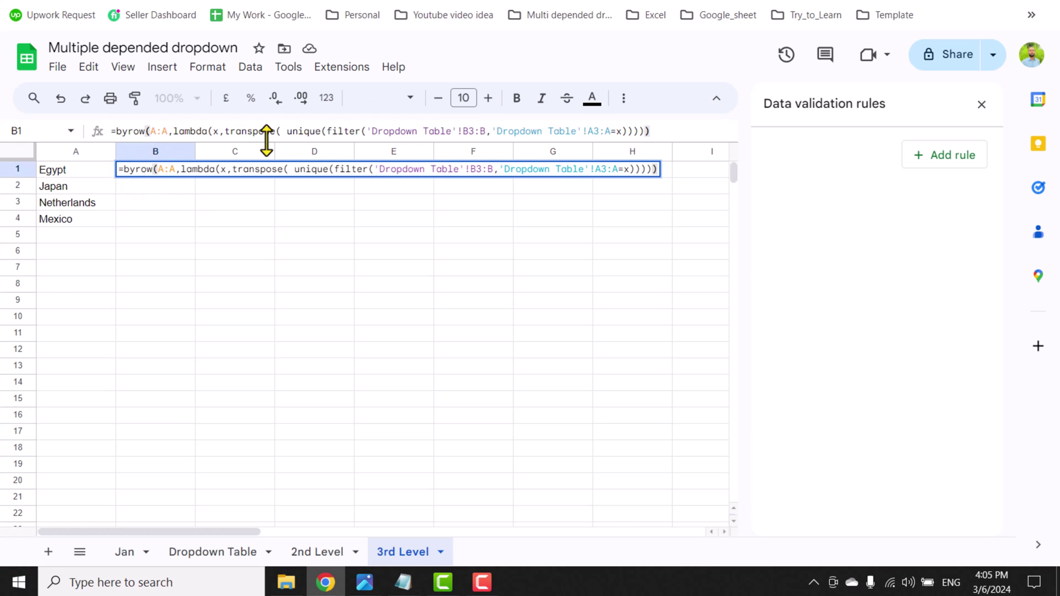
pyautogui.click(468, 130)
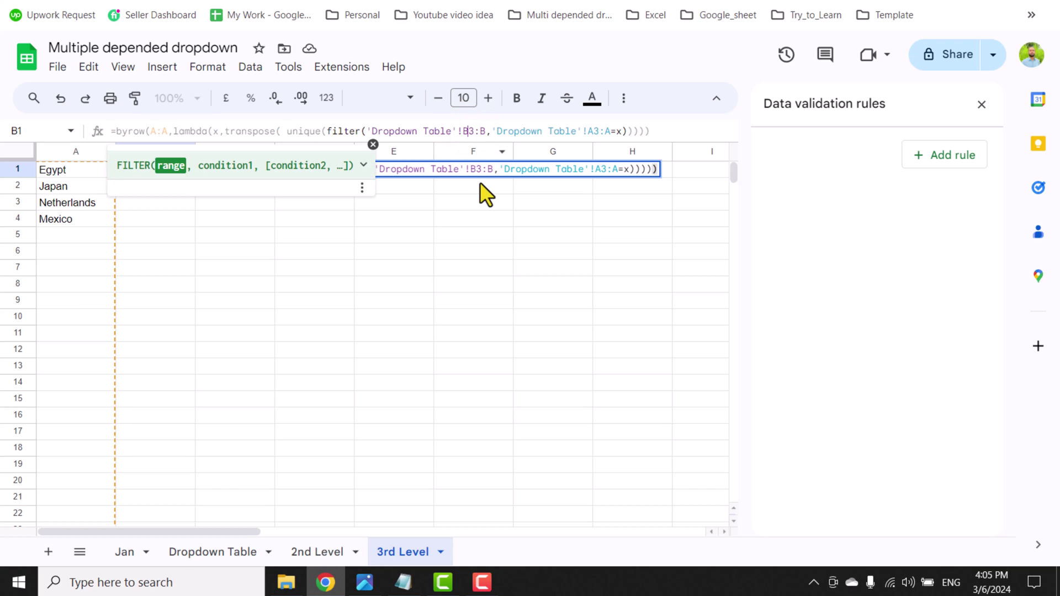
pyautogui.write('C3:C')
pyautogui.press('Right')
pyautogui.press('Right')
pyautogui.press('Right')
pyautogui.press('Right')
pyautogui.press('Right')
pyautogui.press('Right')
pyautogui.press('Right')
pyautogui.press('Right')
pyautogui.press('Right')
pyautogui.press('Right')
pyautogui.press('Right')
pyautogui.press('Right')
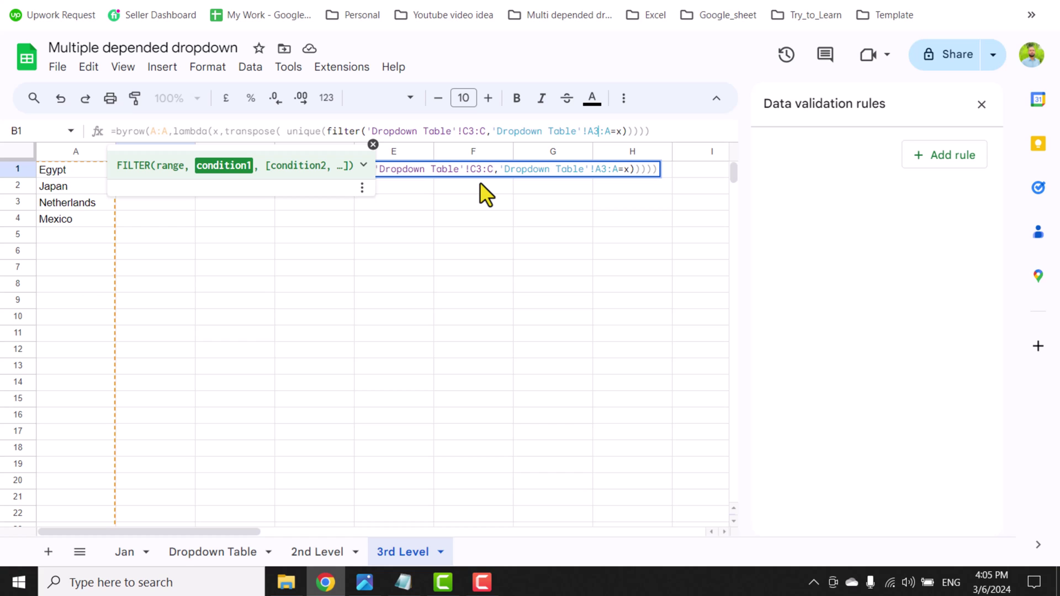
pyautogui.press('Left')
pyautogui.press('BackSpace')
pyautogui.write('B')
pyautogui.press('Right')
pyautogui.press('Right')
pyautogui.press('Right')
pyautogui.press('Return')
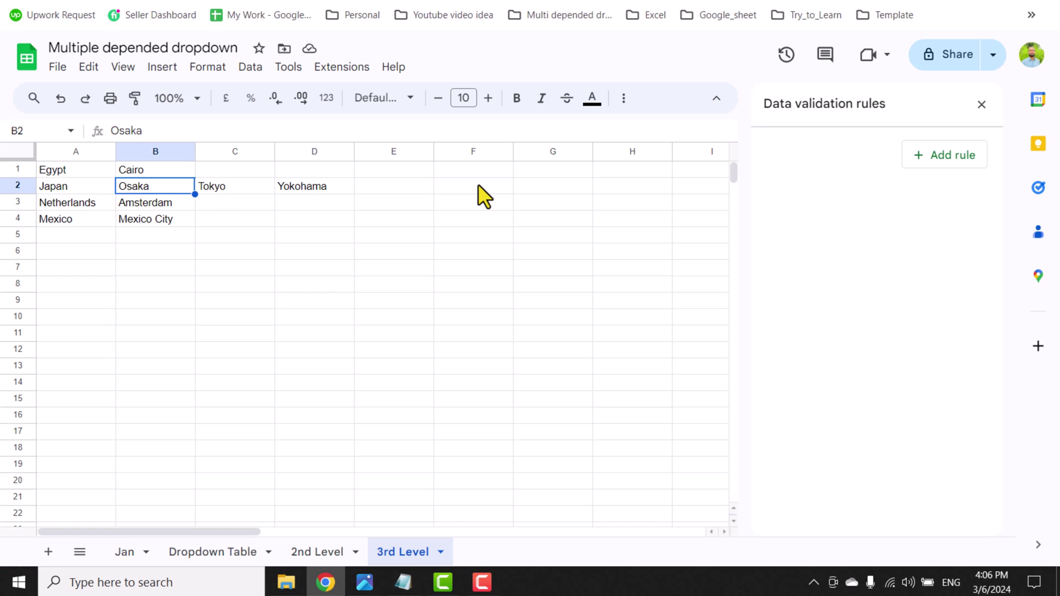
# Step: Add a dropdown rule on Jan's D2:D999 sourced from ='3rd Level'!B1:1
pyautogui.click(123, 553)
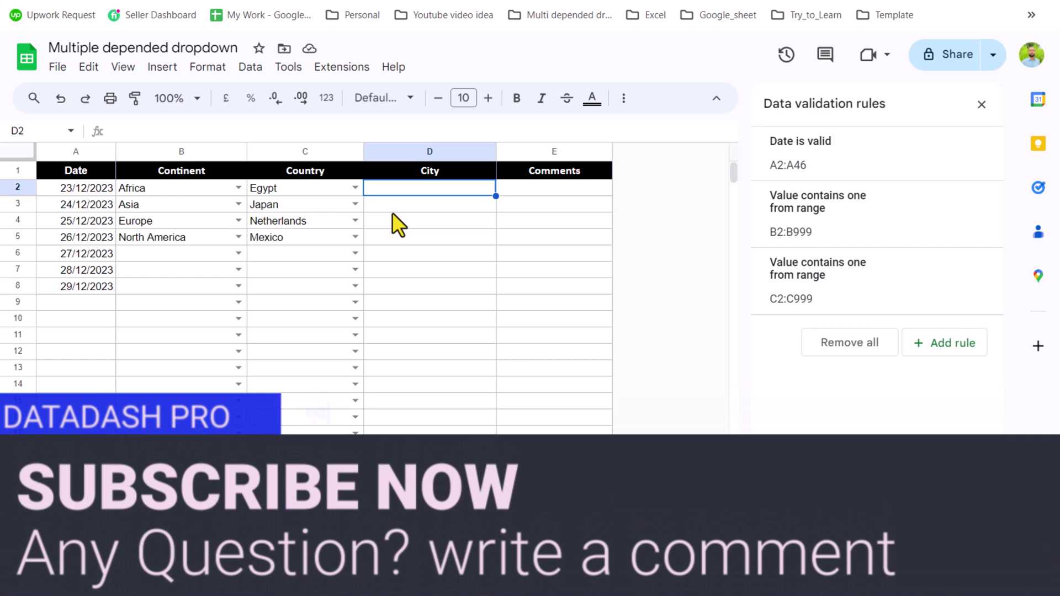
pyautogui.hotkey('ctrl', 'shift', 'Down')
pyautogui.hotkey('ctrl', 'BackSpace')
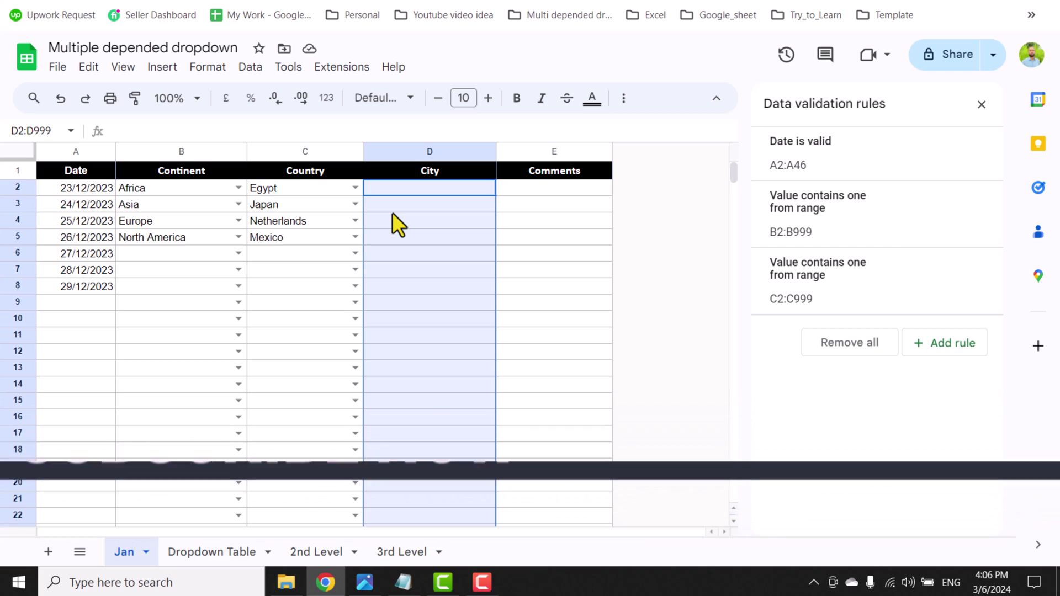
pyautogui.click(966, 348)
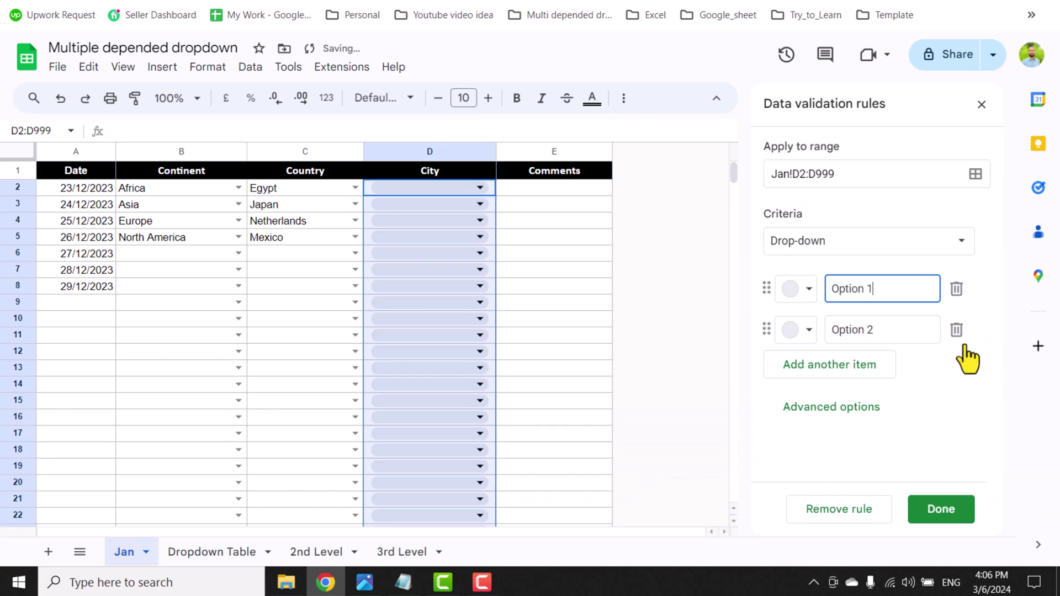
pyautogui.click(951, 245)
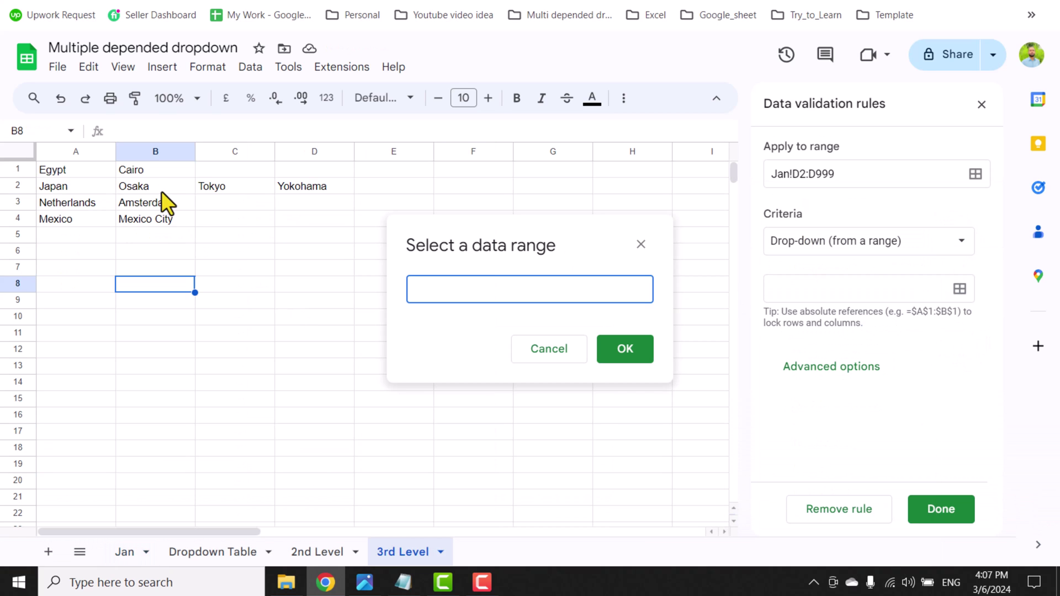
pyautogui.click(151, 171)
pyautogui.moveTo(174, 169); pyautogui.dragTo(762, 176)
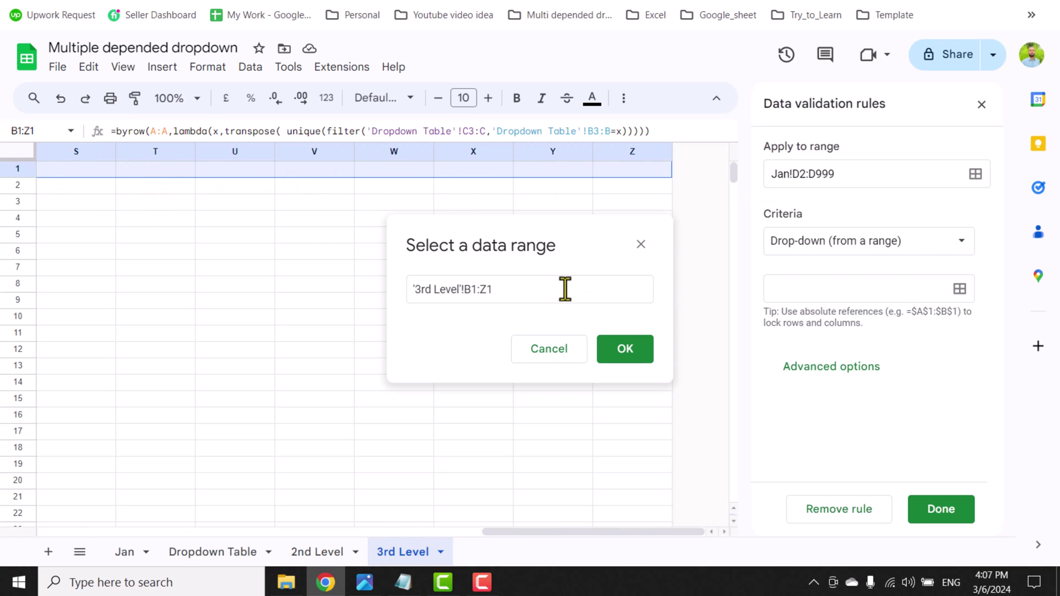
pyautogui.click(488, 289)
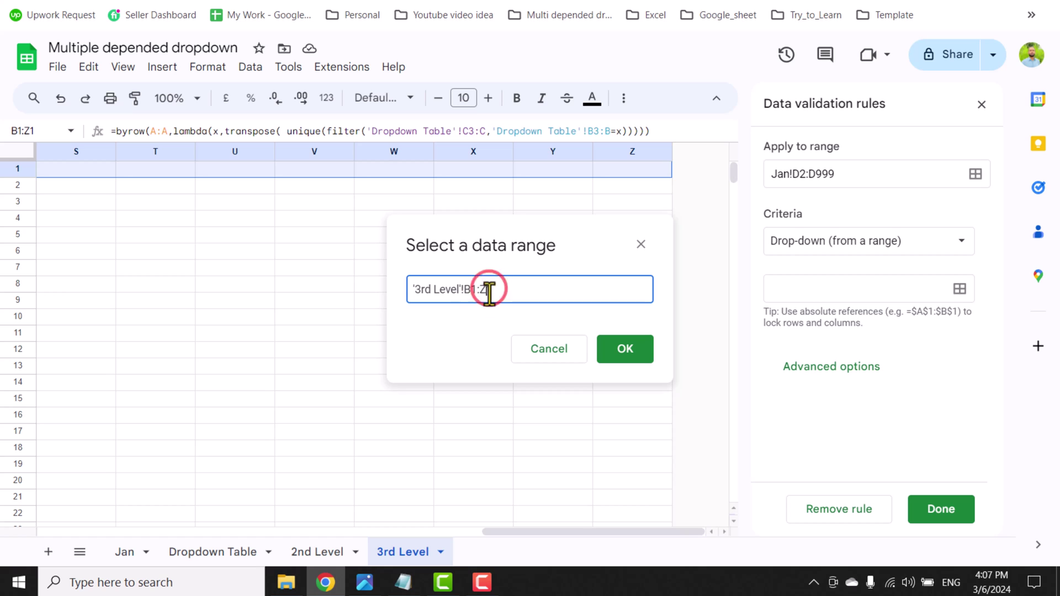
pyautogui.press('BackSpace')
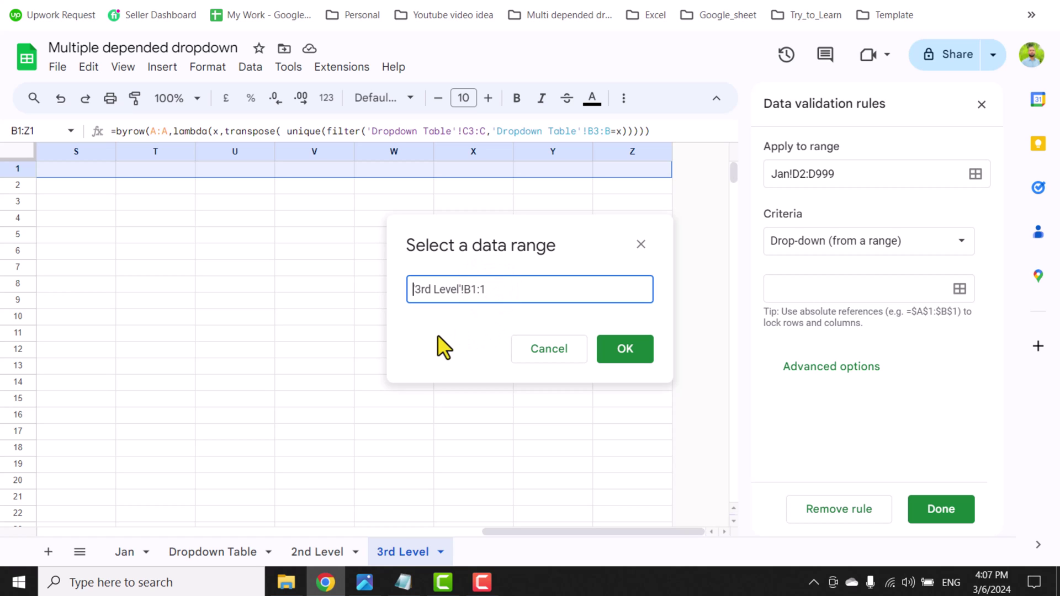
pyautogui.write('=')
pyautogui.click(626, 350)
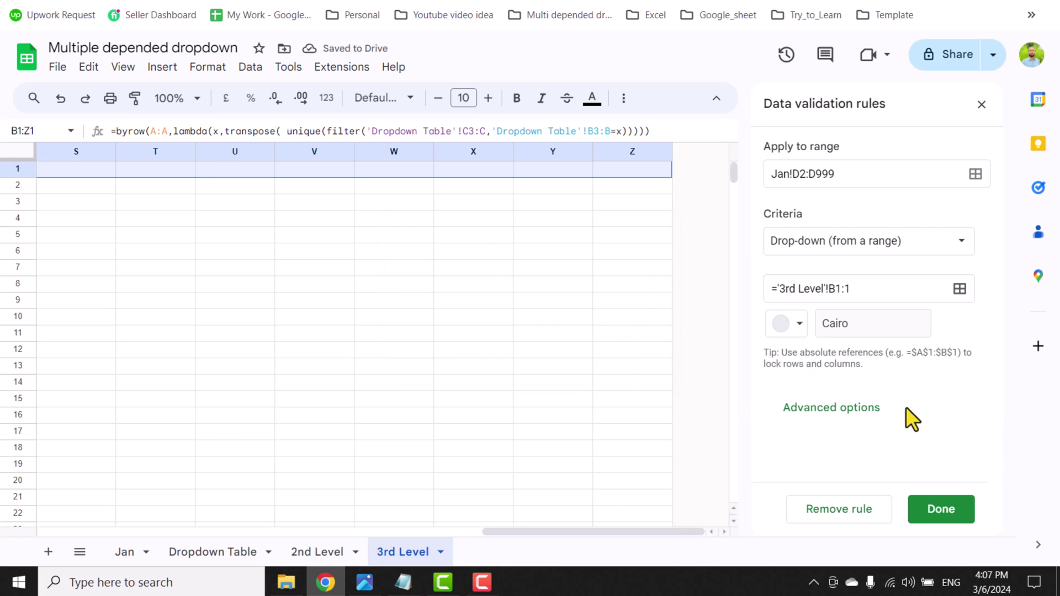
# Step: Set the City dropdown display style to Arrow and save the rule
pyautogui.click(861, 408)
pyautogui.scroll(-3, 851, 428)
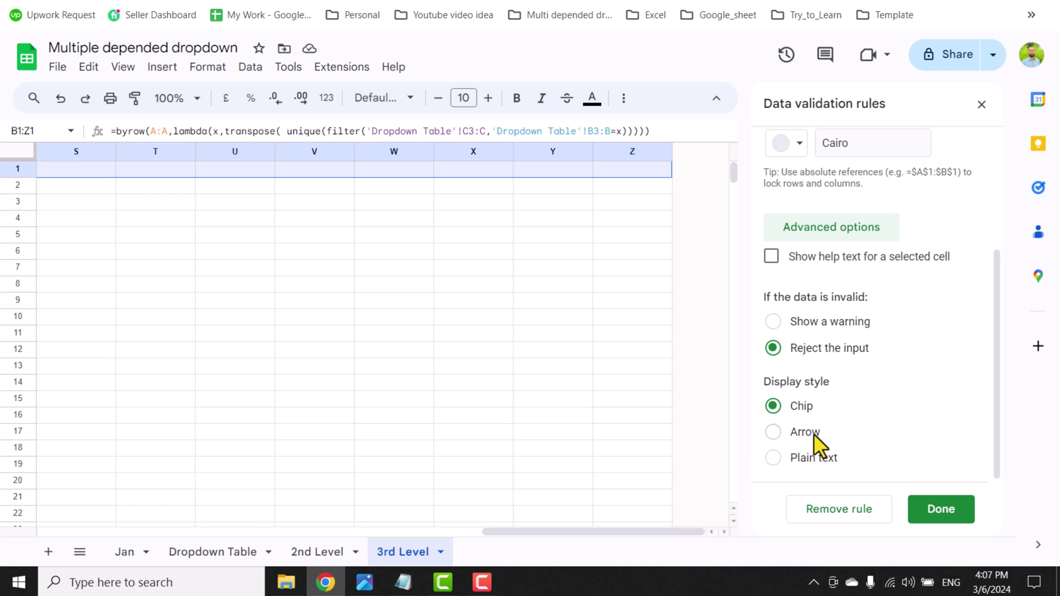
pyautogui.click(814, 434)
pyautogui.click(937, 512)
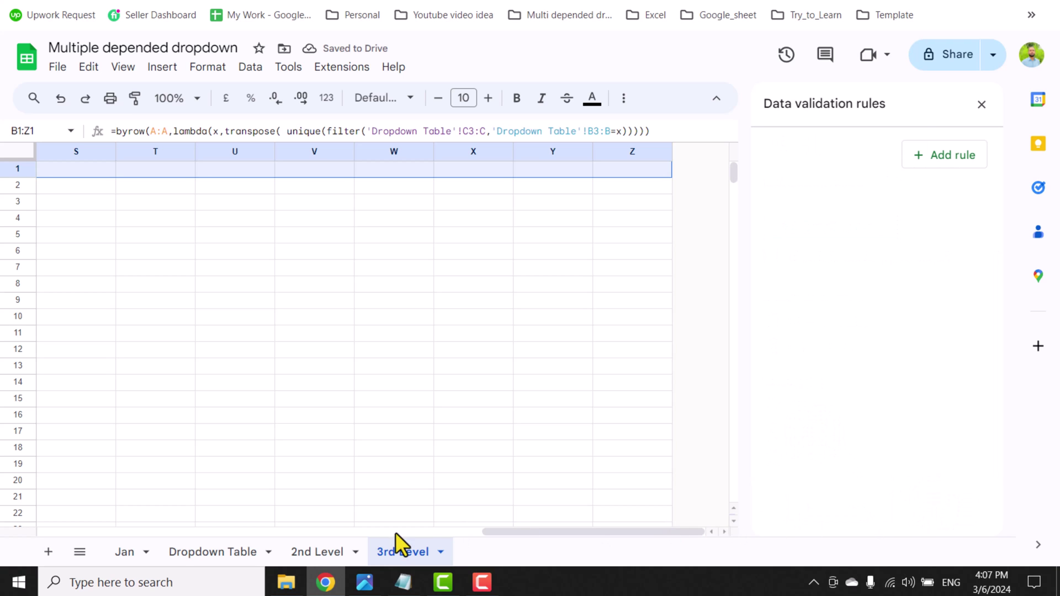
# Step: Test the City dropdown, then set Jan's C4 to Spain and D4 to Madrid
pyautogui.click(136, 552)
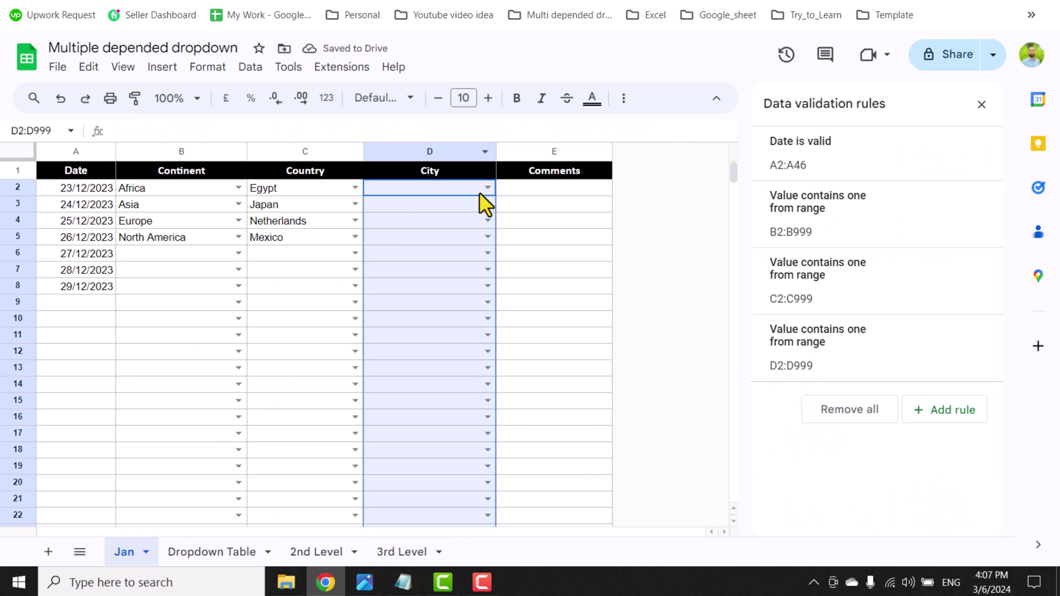
pyautogui.click(487, 188)
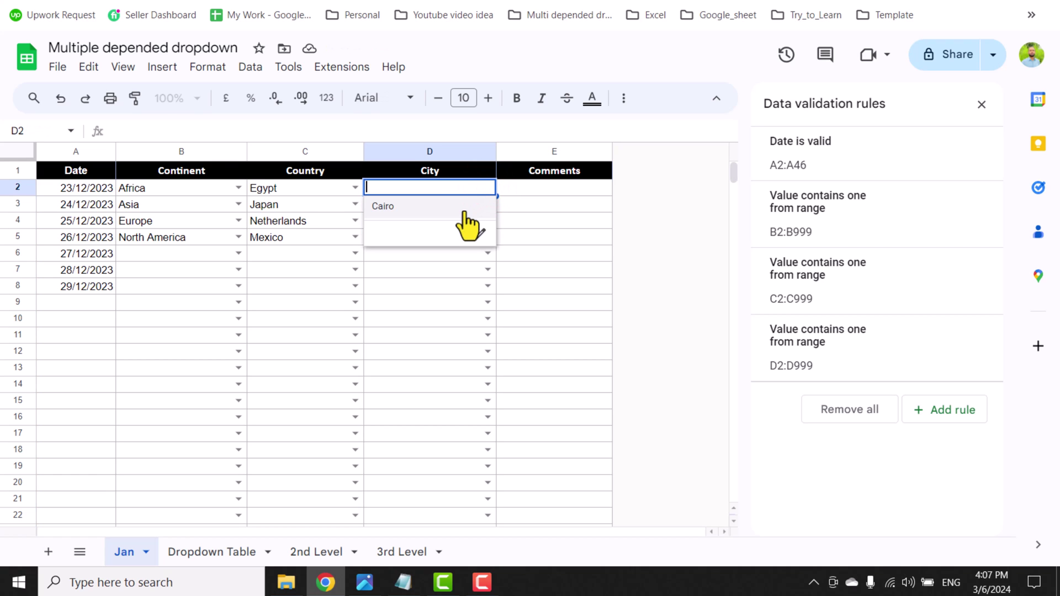
pyautogui.click(463, 212)
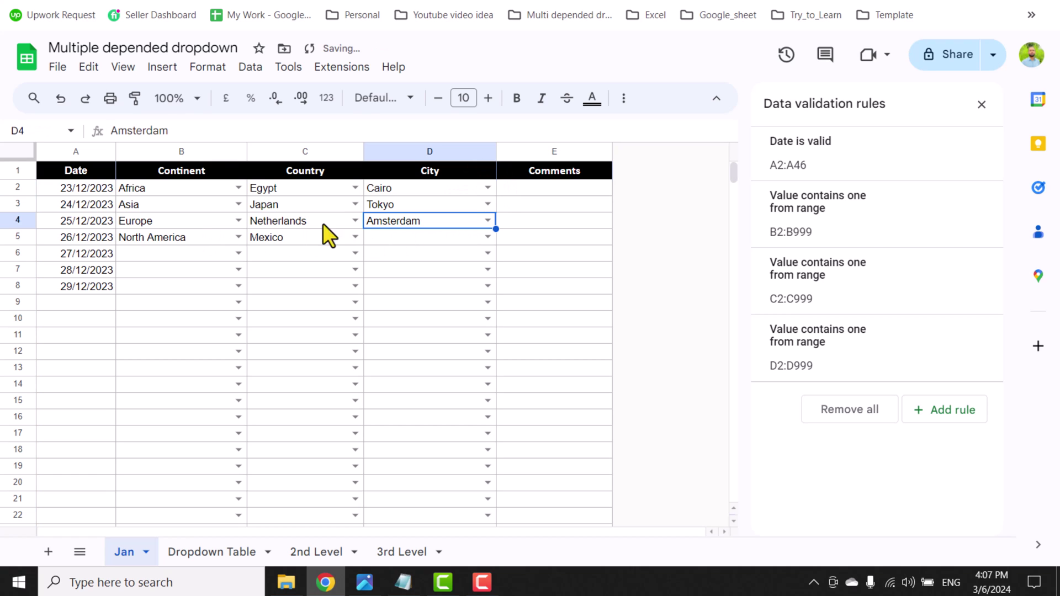
pyautogui.click(354, 220)
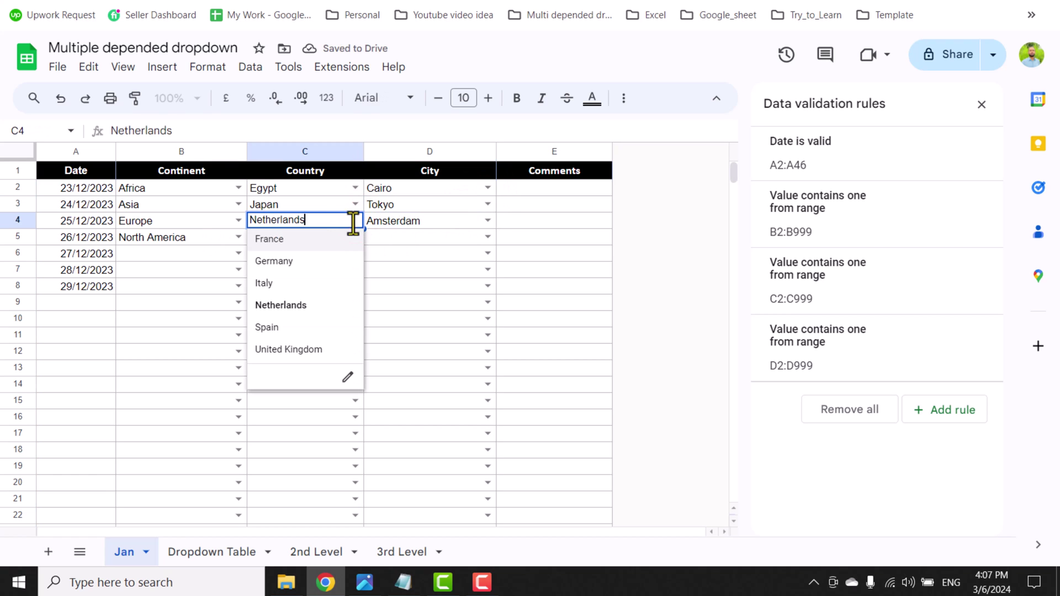
pyautogui.click(305, 328)
pyautogui.click(487, 220)
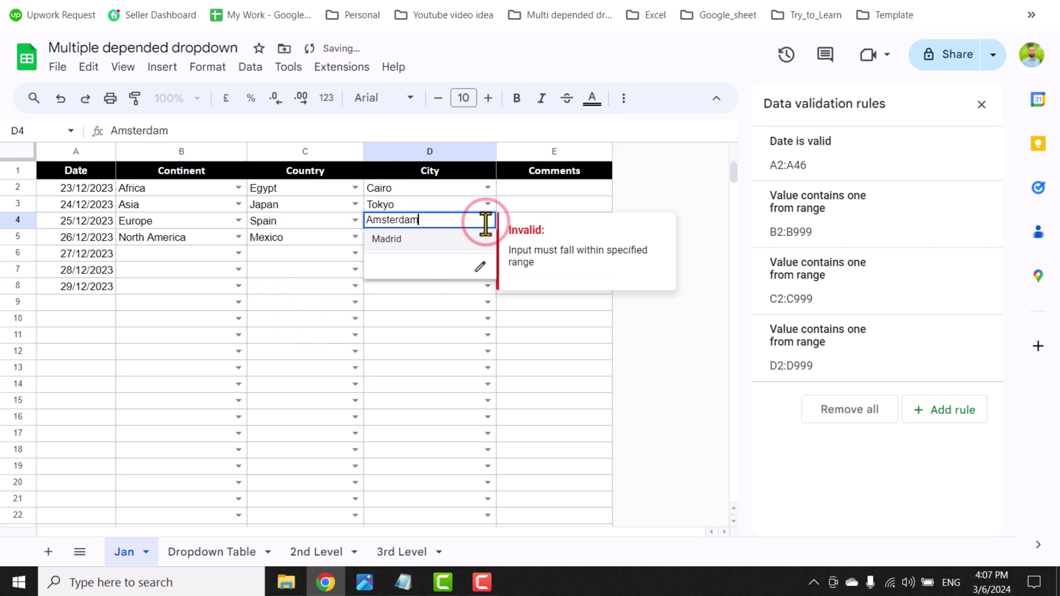
pyautogui.click(472, 239)
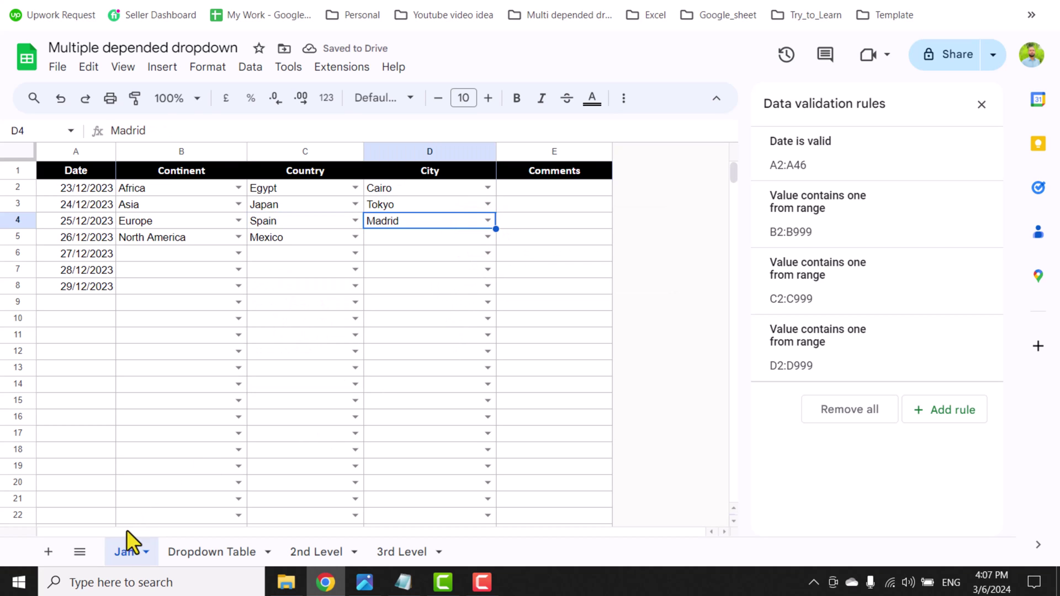
pyautogui.click(122, 550)
# Step: Duplicate the Jan sheet and rename the copy to Feb
pyautogui.click(157, 305)
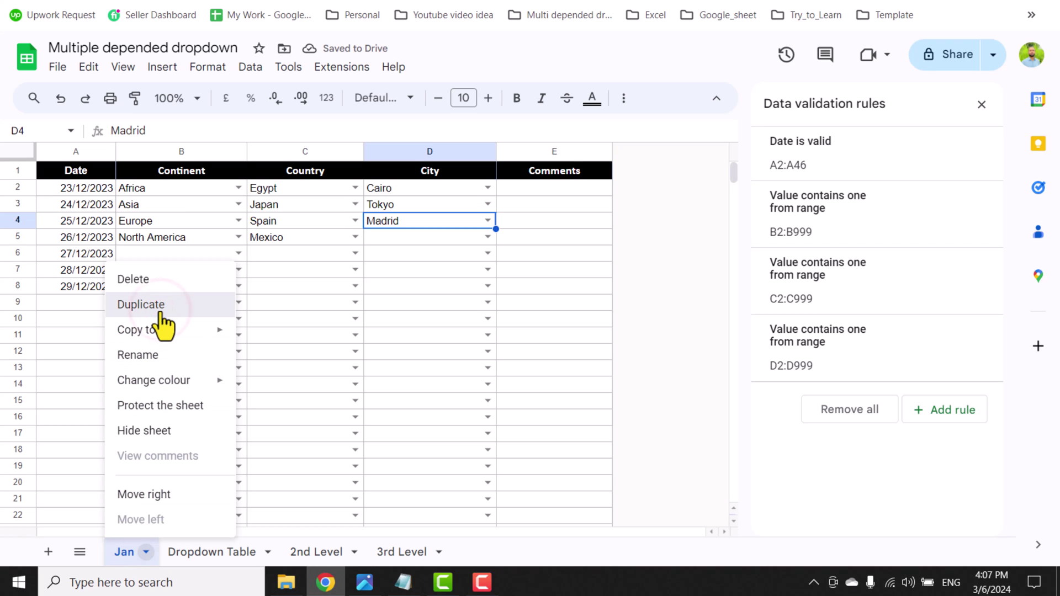
pyautogui.click(203, 551)
pyautogui.click(210, 355)
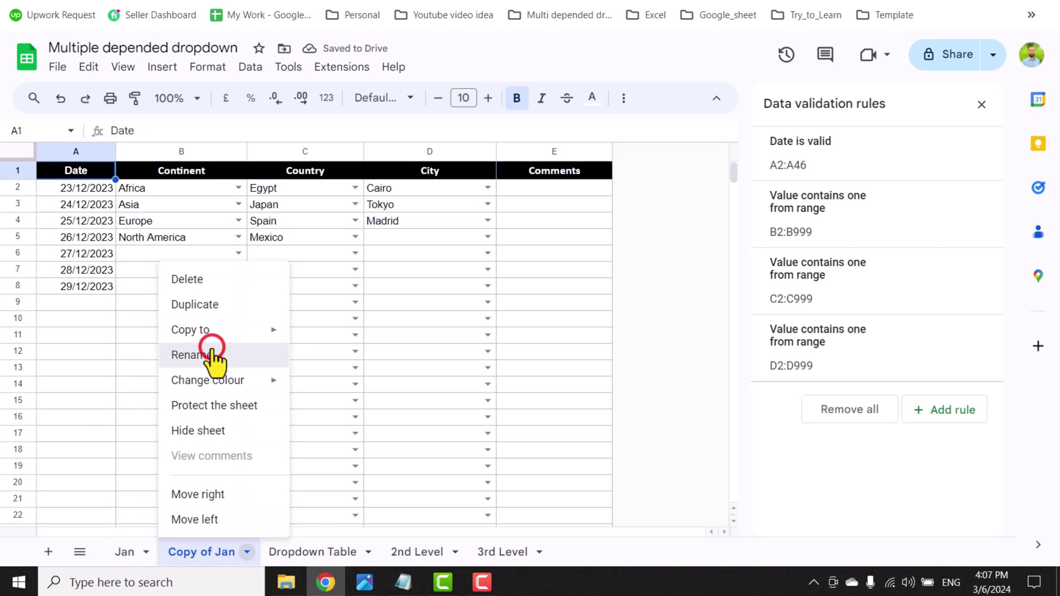
pyautogui.write('Feb')
pyautogui.press('Return')
# Step: Clear B2:D9 on Feb and choose Asia as the continent in B2
pyautogui.moveTo(189, 188); pyautogui.dragTo(376, 300)
pyautogui.press('Delete')
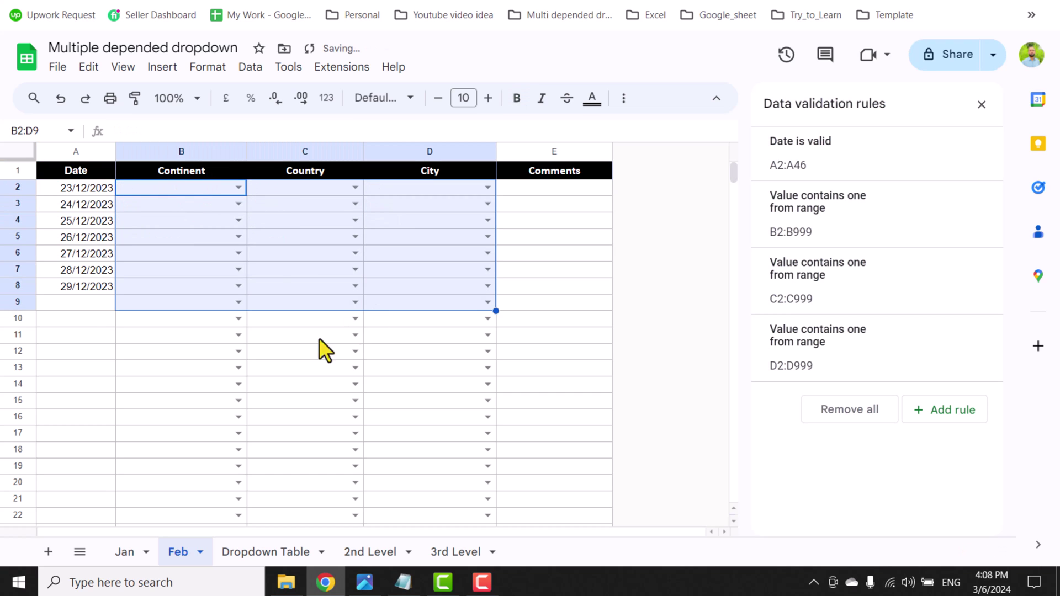
pyautogui.click(237, 187)
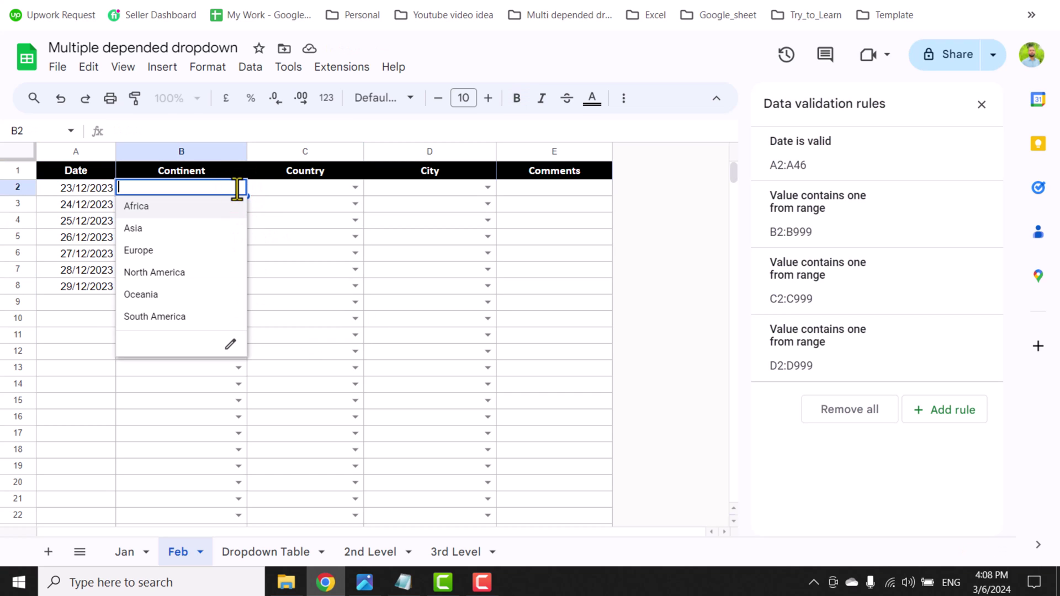
pyautogui.click(210, 228)
pyautogui.click(356, 188)
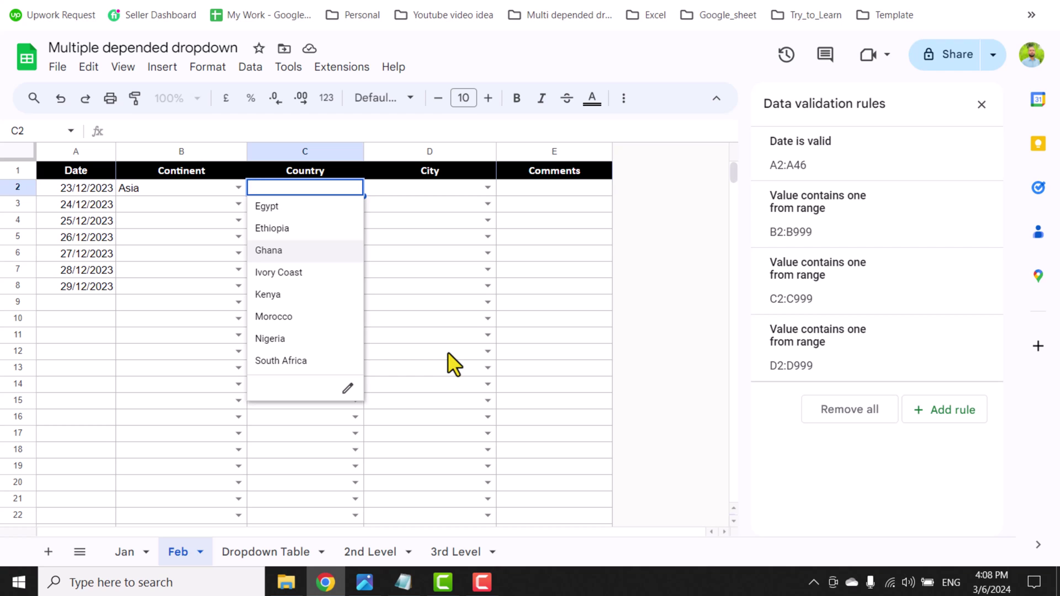
pyautogui.click(243, 552)
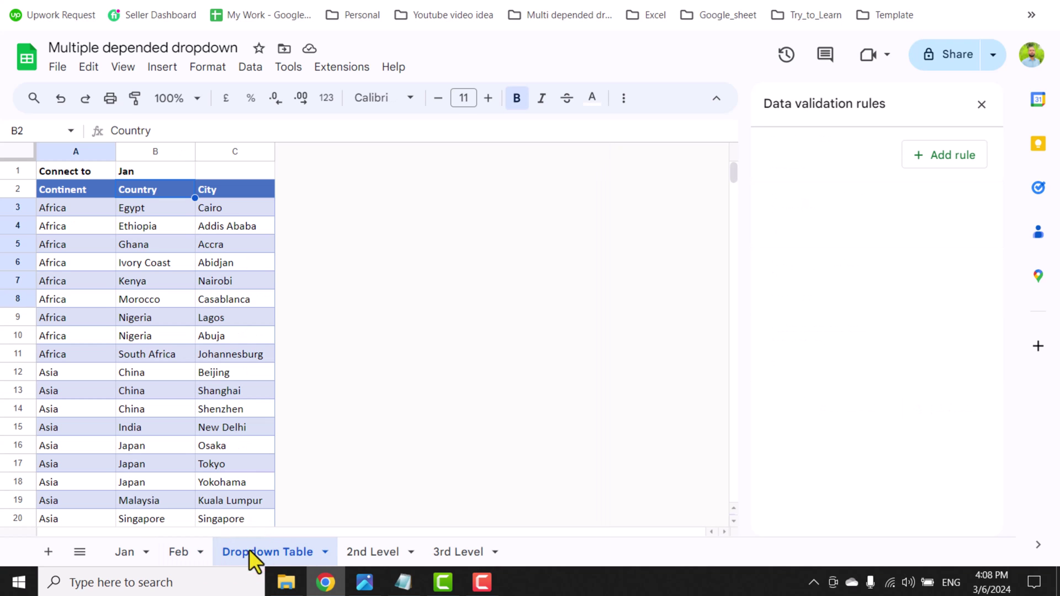
# Step: Enter Feb as the Connect to value in Dropdown Table's B1
pyautogui.press('Up')
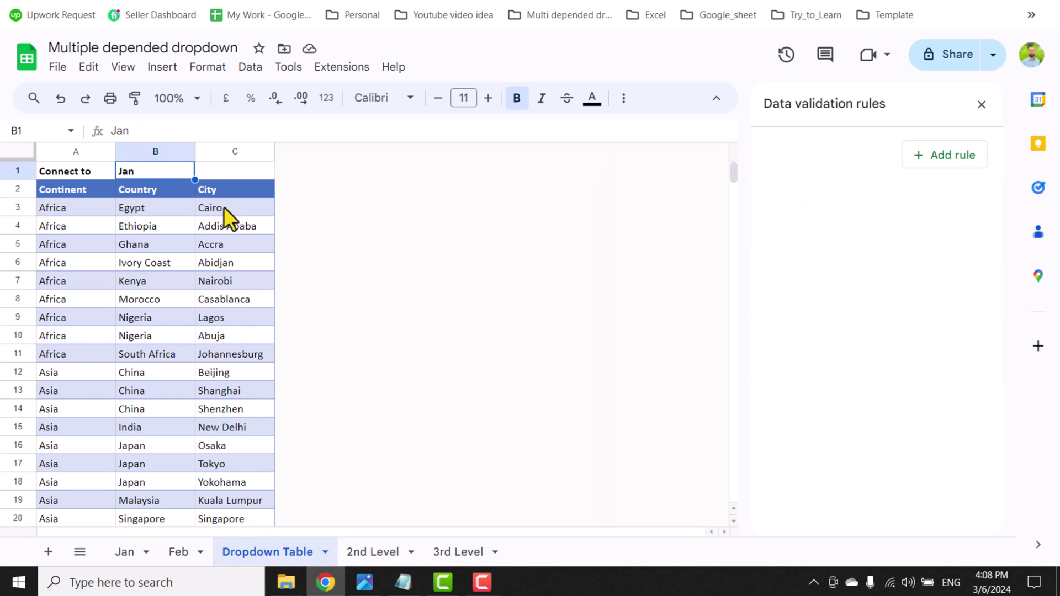
pyautogui.write('Feb')
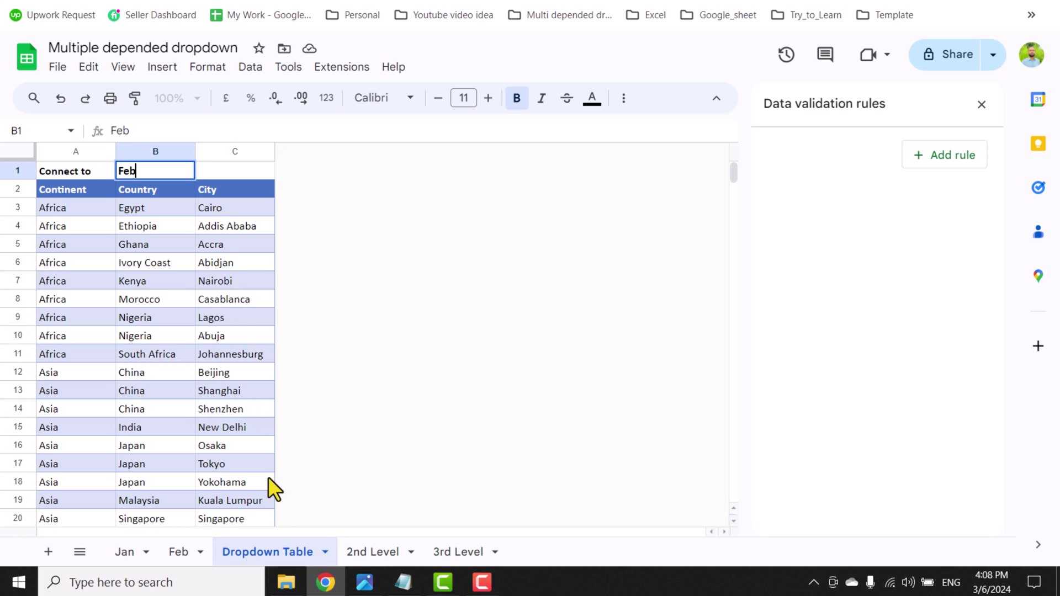
pyautogui.press('Return')
# Step: Choose Japan as the country in C2 of the Feb sheet
pyautogui.click(178, 552)
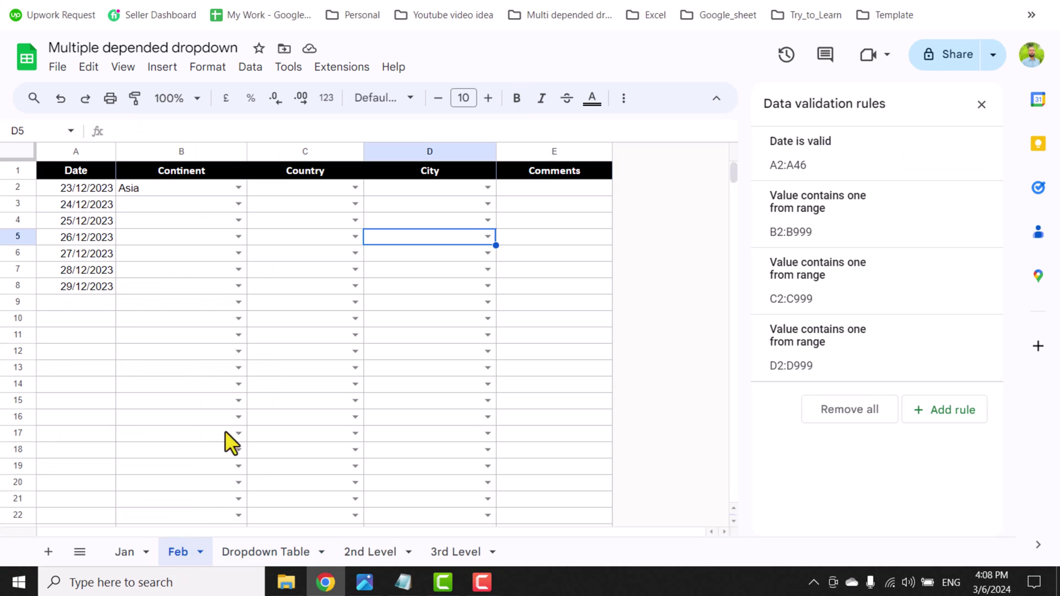
pyautogui.click(355, 187)
pyautogui.click(327, 248)
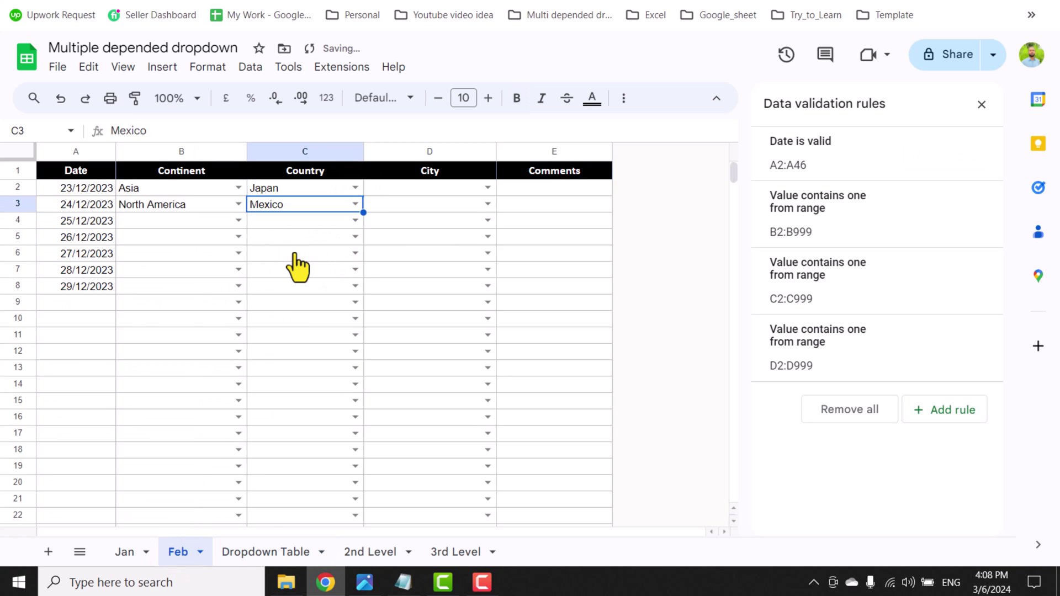
pyautogui.click(251, 554)
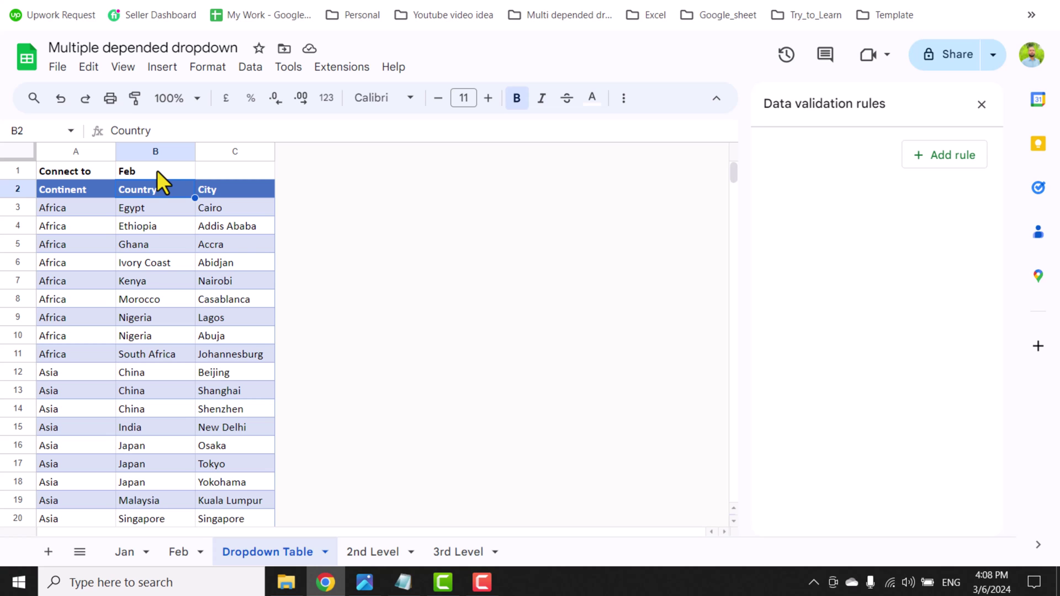
# Step: Duplicate the Feb sheet and rename the copy to Mar
pyautogui.click(177, 552)
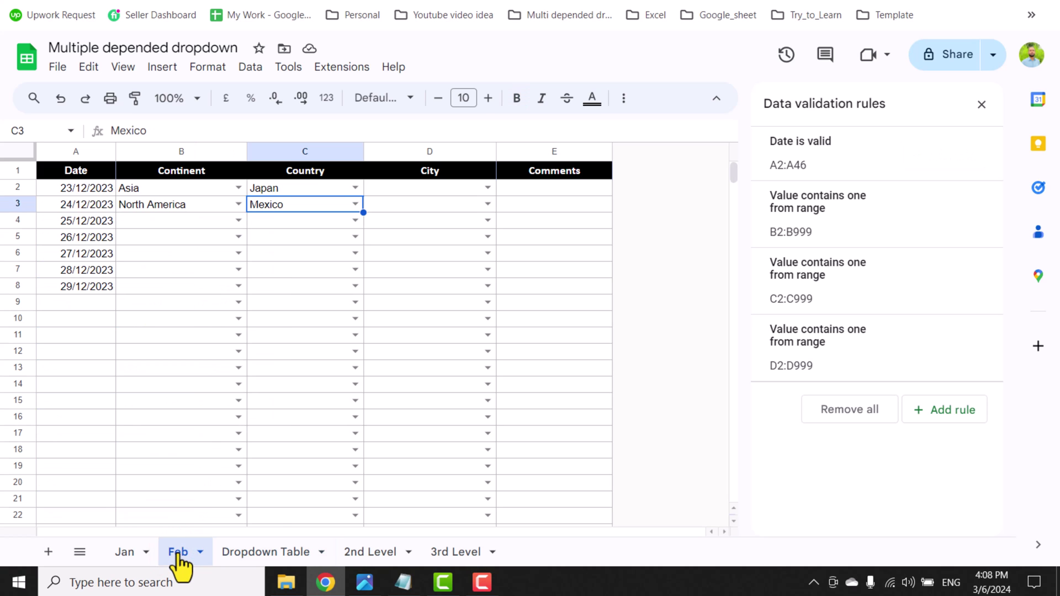
pyautogui.rightClick(177, 551)
pyautogui.click(190, 305)
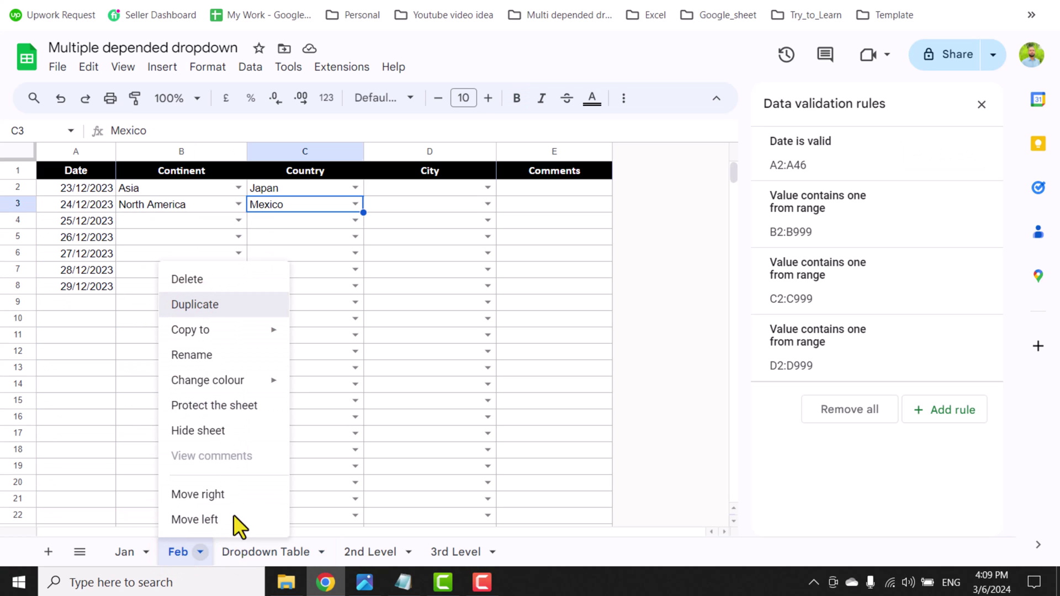
pyautogui.rightClick(235, 552)
pyautogui.click(268, 355)
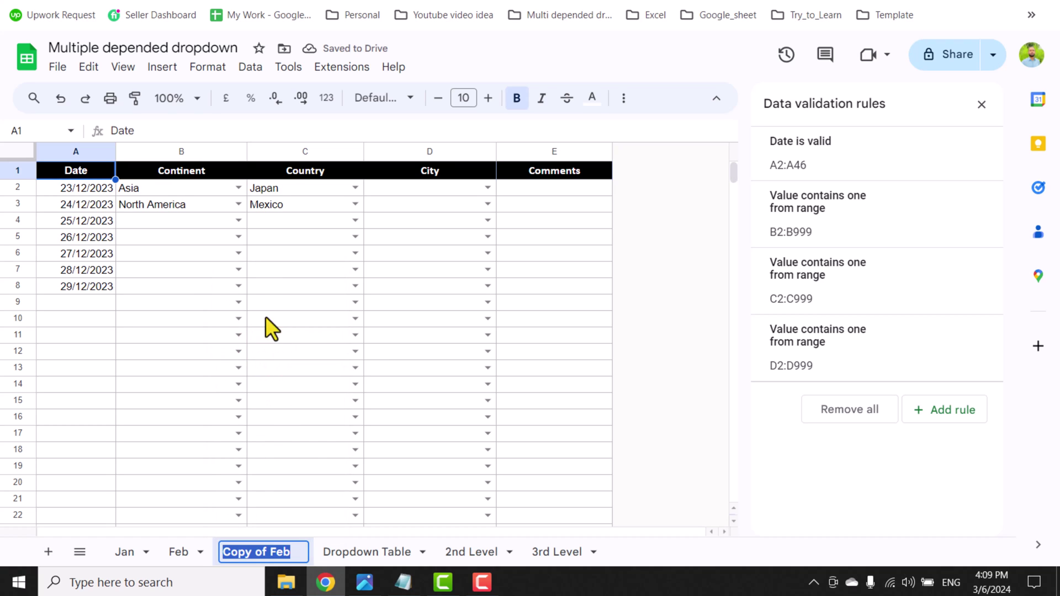
pyautogui.write('Mar')
pyautogui.press('Return')
# Step: Choose Asia as the continent in B4 of the Mar sheet
pyautogui.click(237, 220)
pyautogui.click(238, 220)
pyautogui.click(212, 262)
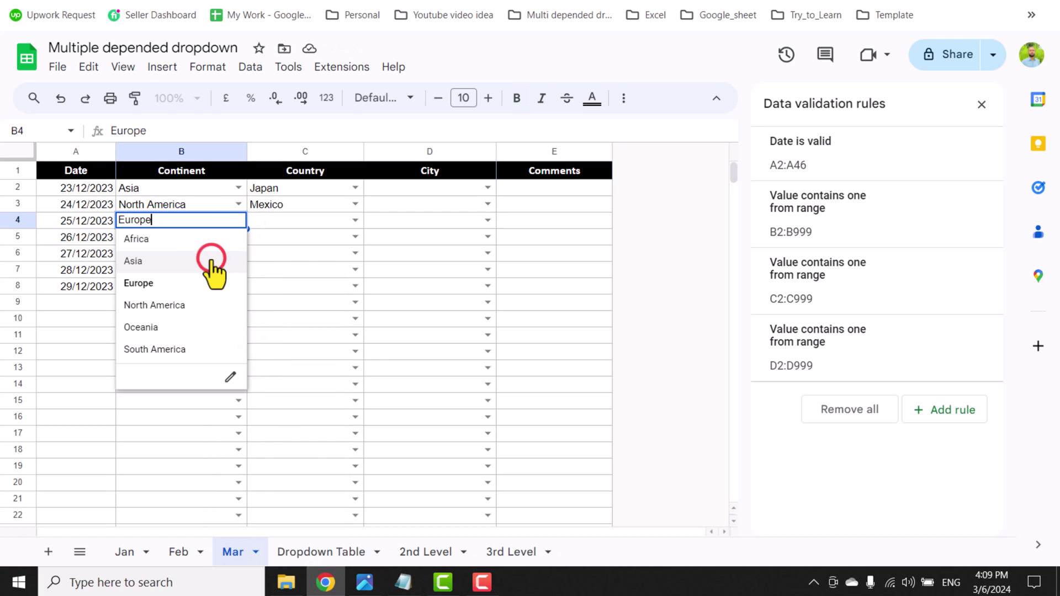
pyautogui.click(351, 221)
pyautogui.click(411, 255)
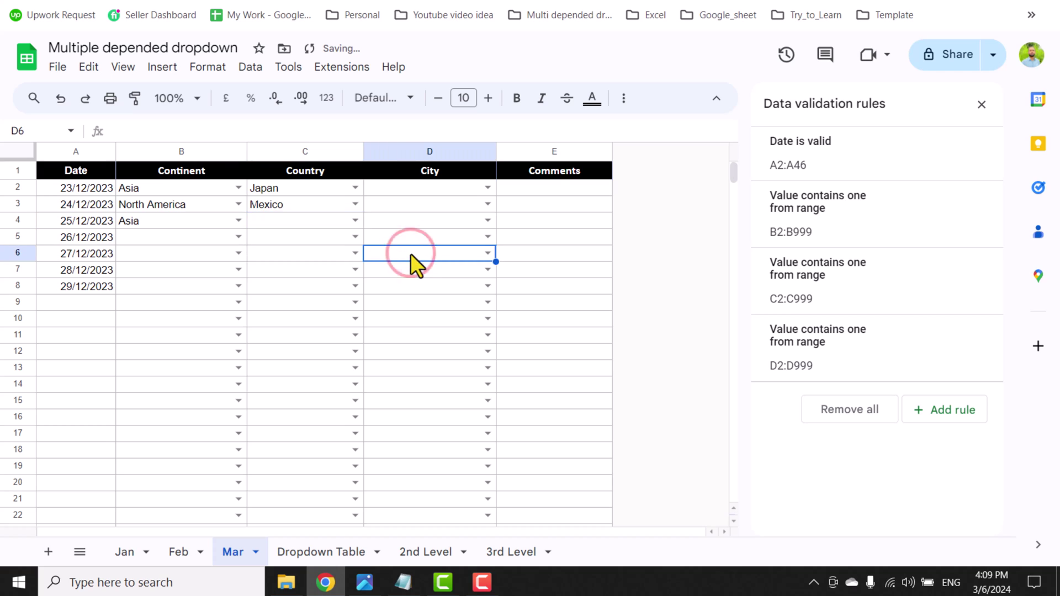
# Step: Enter Mar as the Connect to value in Dropdown Table's B1
pyautogui.click(319, 554)
pyautogui.click(147, 174)
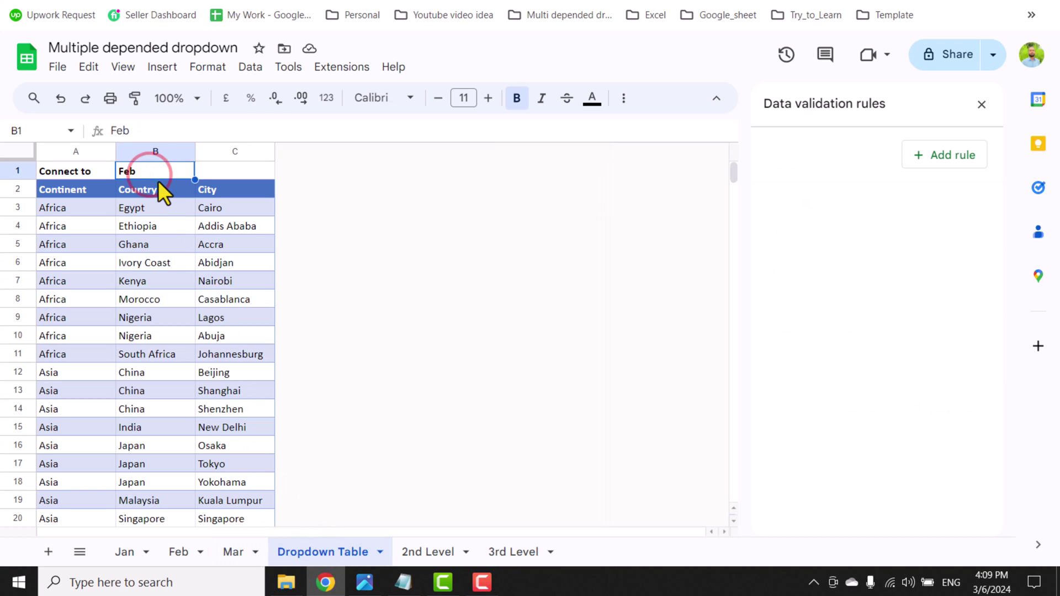
pyautogui.write('Mar')
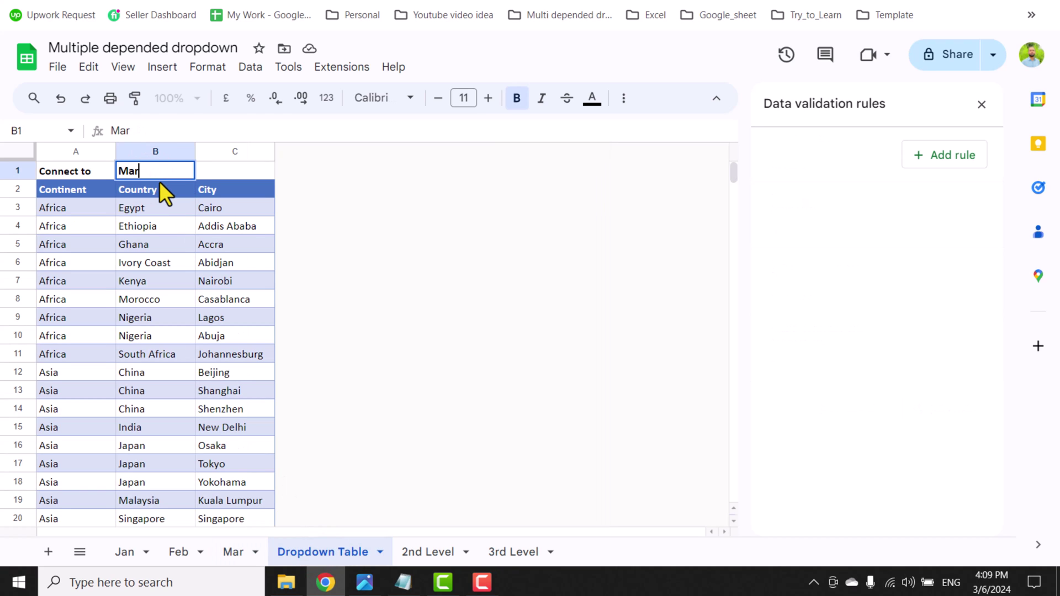
pyautogui.press('Return')
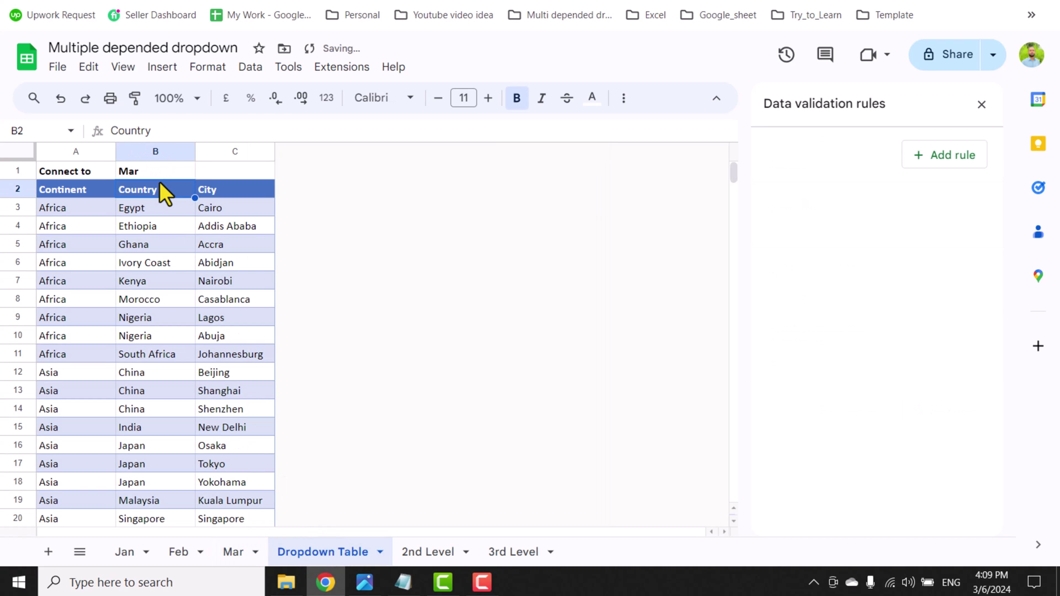
# Step: Choose Japan as the country in C4 of the Mar sheet
pyautogui.click(240, 549)
pyautogui.click(355, 220)
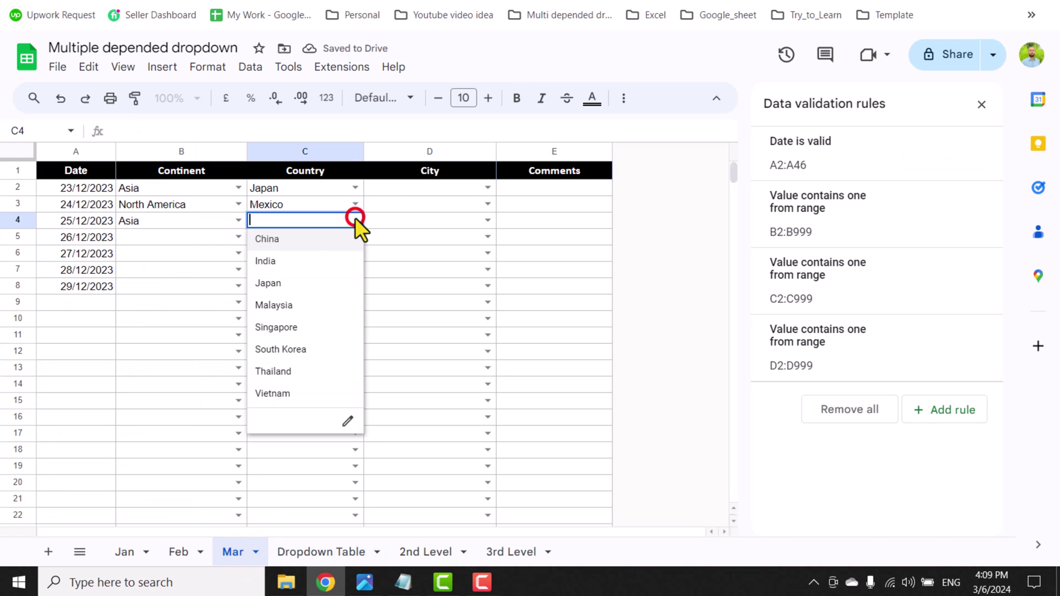
pyautogui.click(326, 282)
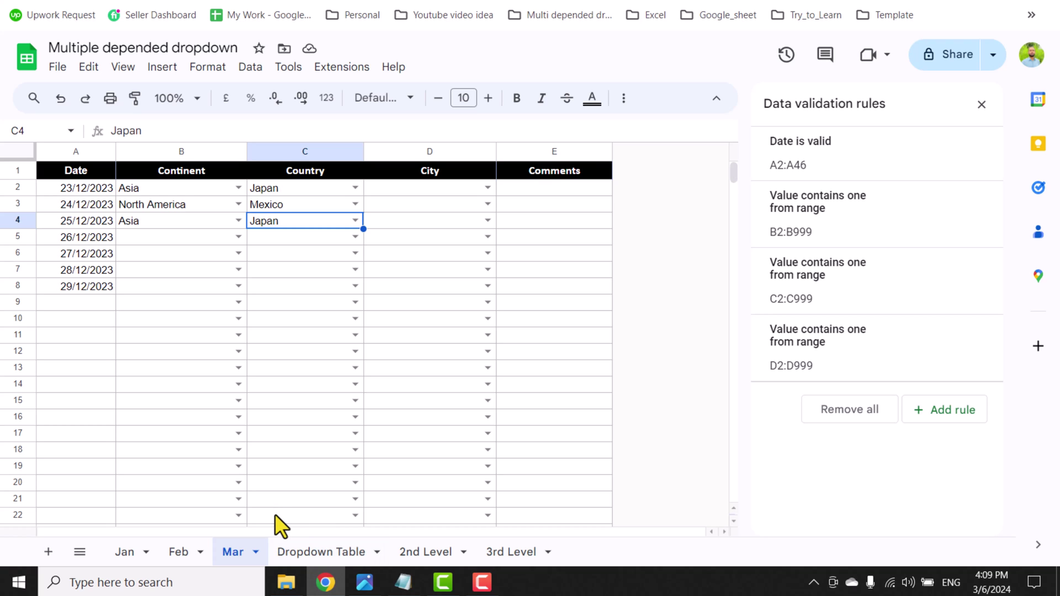
# Step: Copy the saved script code from Notepad and return to the browser
pyautogui.click(406, 589)
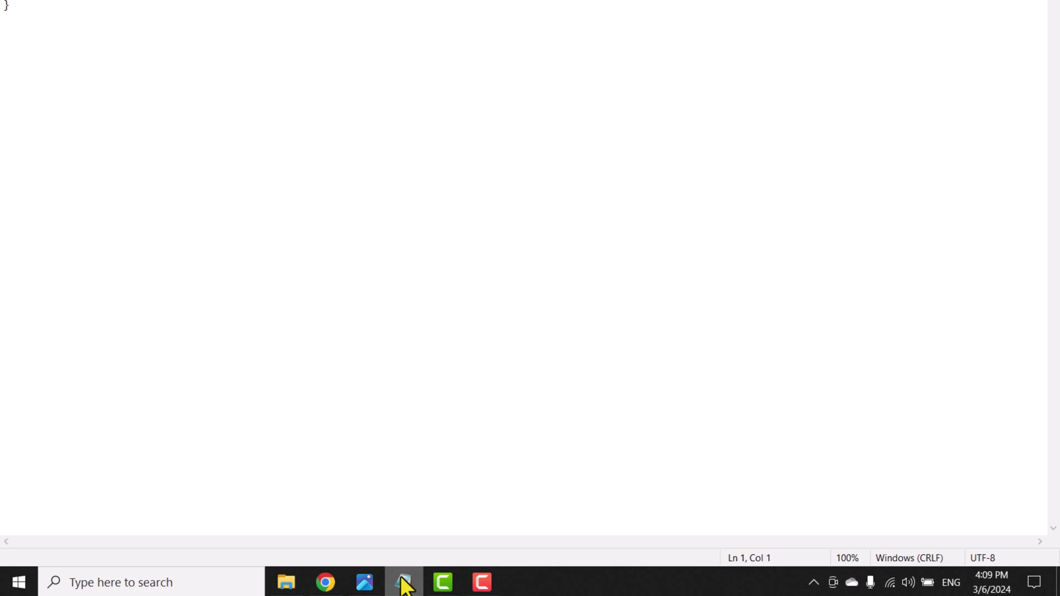
pyautogui.moveTo(28, 77); pyautogui.dragTo(5, 18)
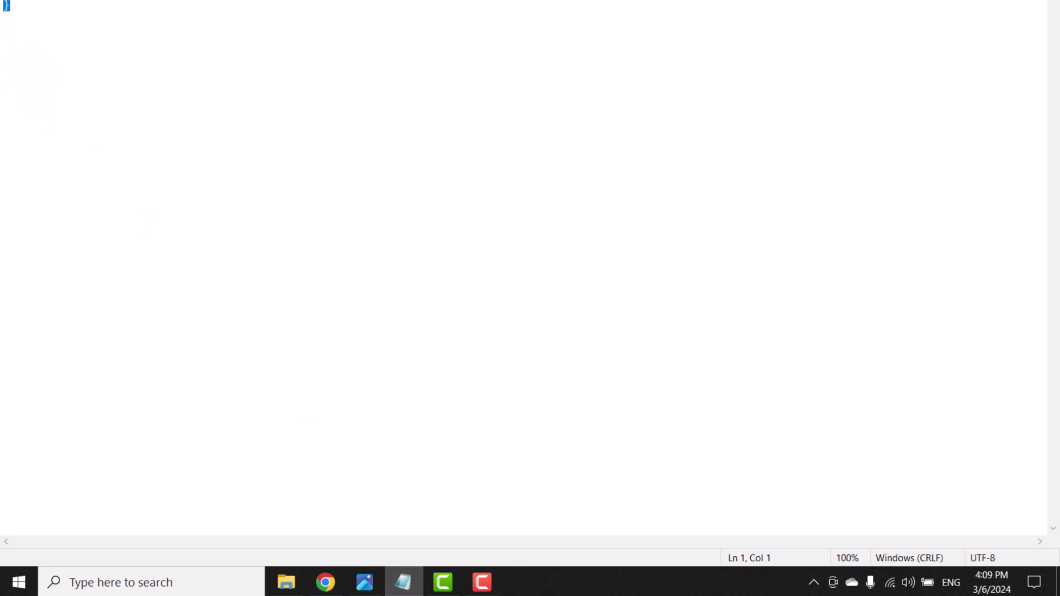
pyautogui.click(326, 582)
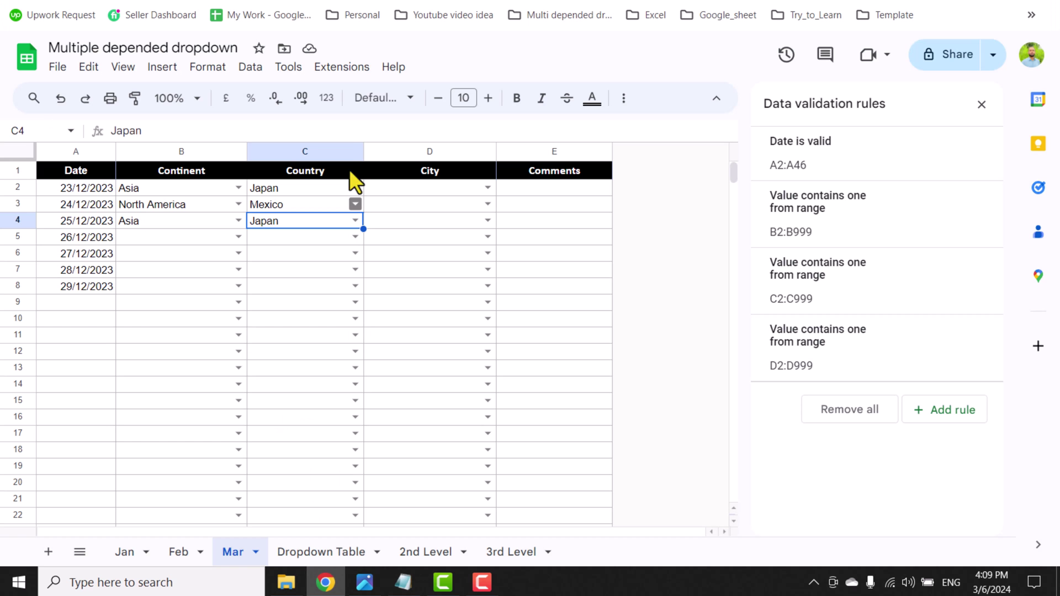
# Step: Open the Apps Script editor and replace the default code with the copied onSheetChange script
pyautogui.click(341, 69)
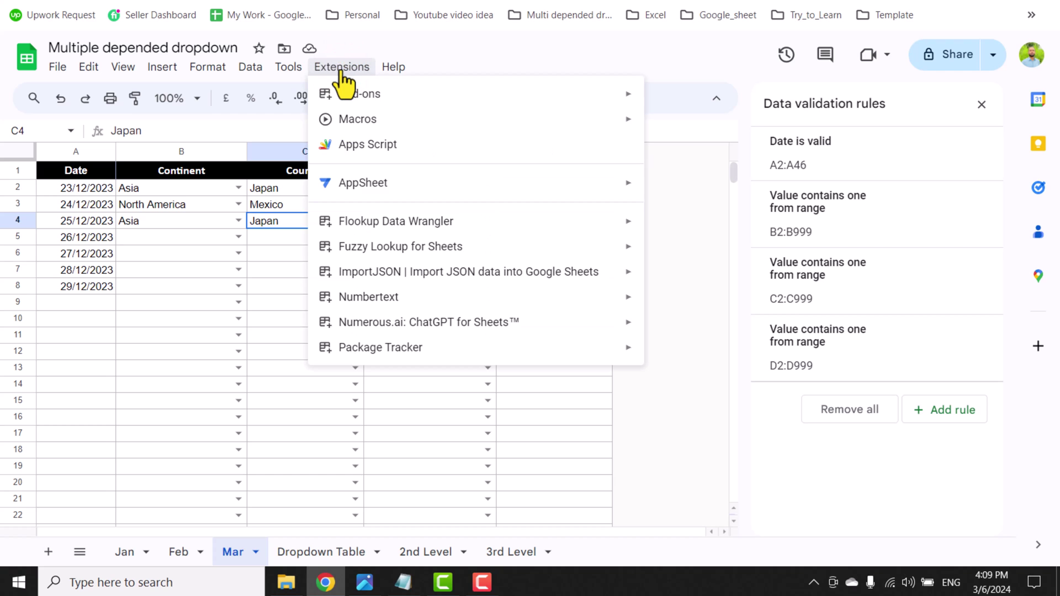
pyautogui.click(353, 154)
pyautogui.moveTo(319, 211); pyautogui.dragTo(249, 128)
pyautogui.write('function onSheetChange(e) {   SpreadsheetApp.getActiveSpreadsheet().getSheetByName("Dropdown Table")?.getRange("B1")?.setValue(SpreadsheetApp.getActiveSheet().getName()); }')
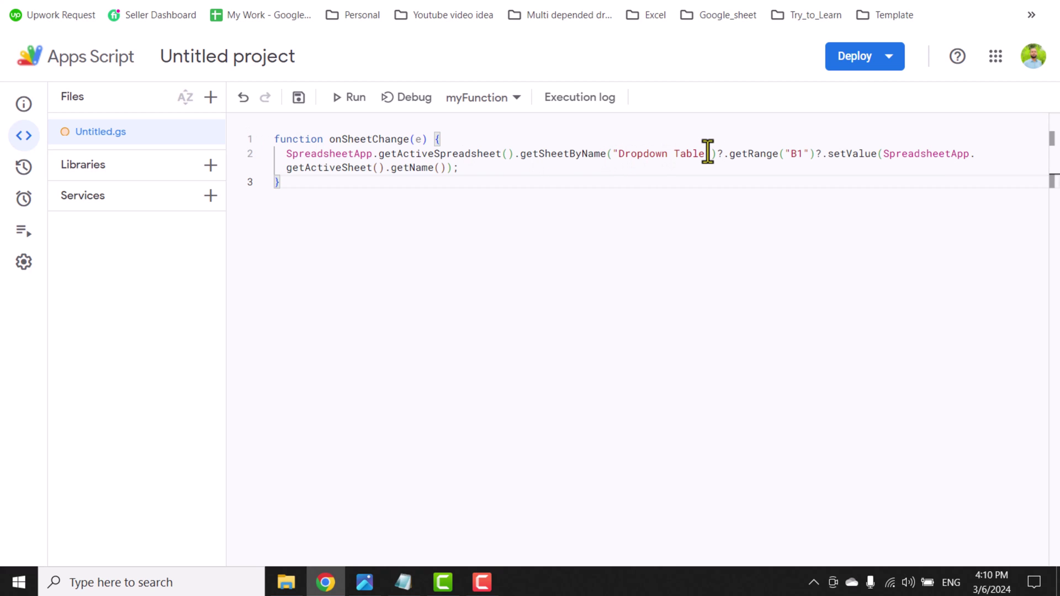
# Step: Compare the script against the spreadsheet's Dropdown Table sheet in the other browser tab
pyautogui.hotkey('ctrl', 'shift', 'Tab')
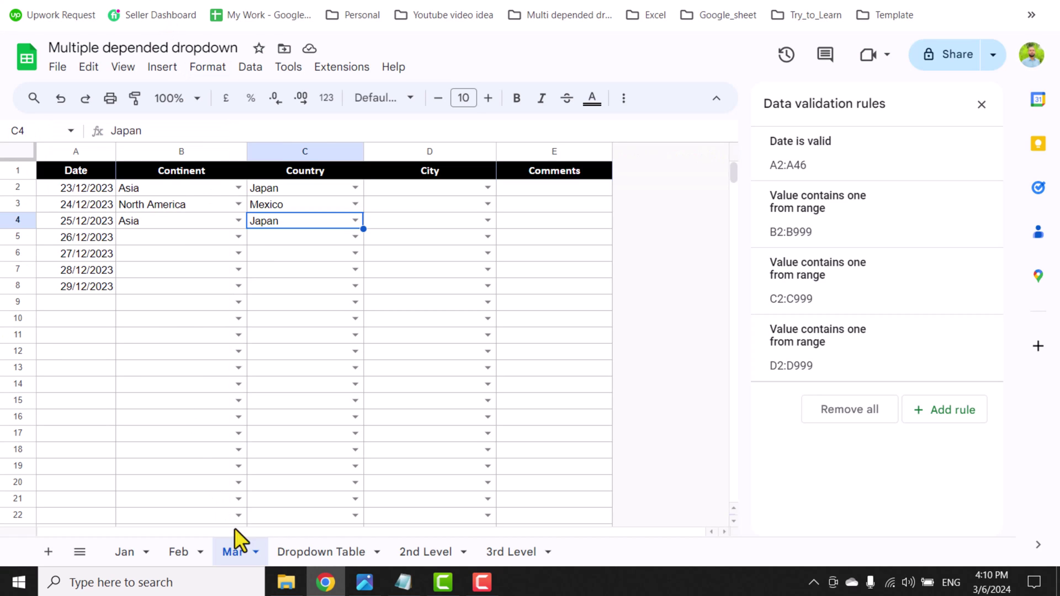
pyautogui.click(303, 554)
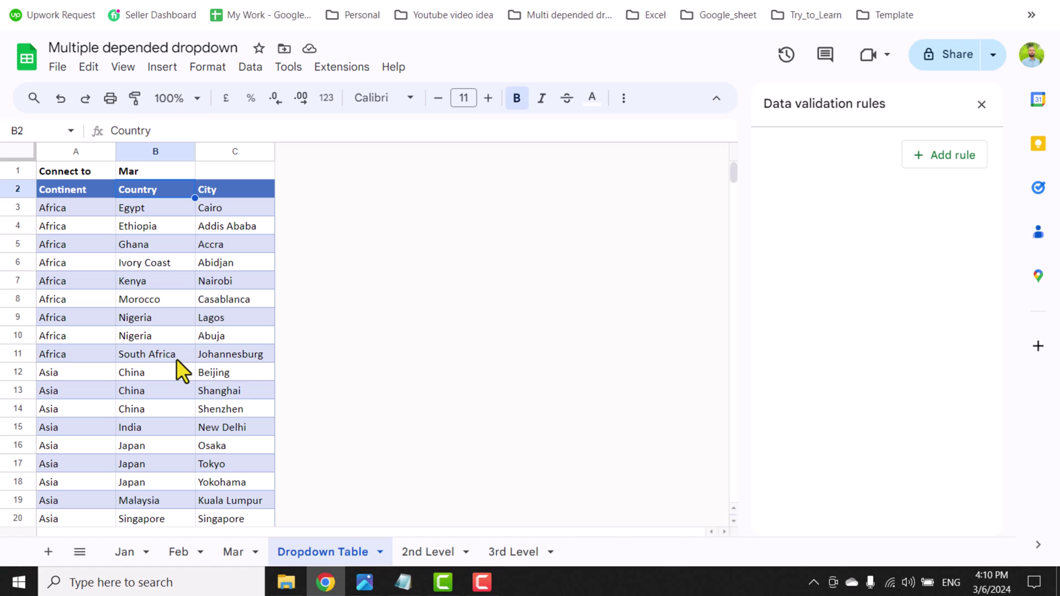
pyautogui.hotkey('ctrl', 'Tab')
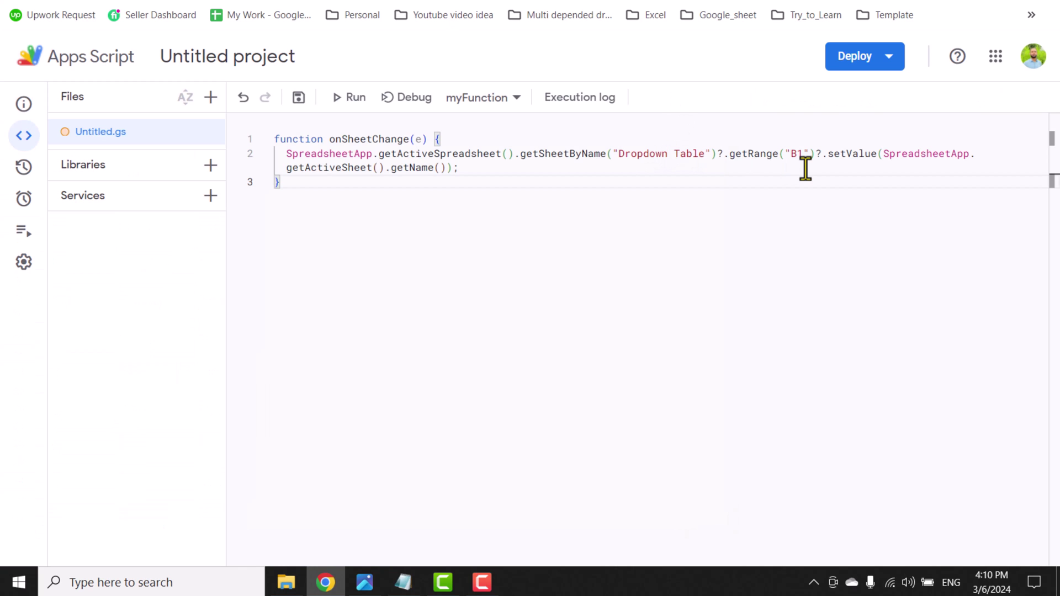
pyautogui.hotkey('ctrl', 'shift', 'Tab')
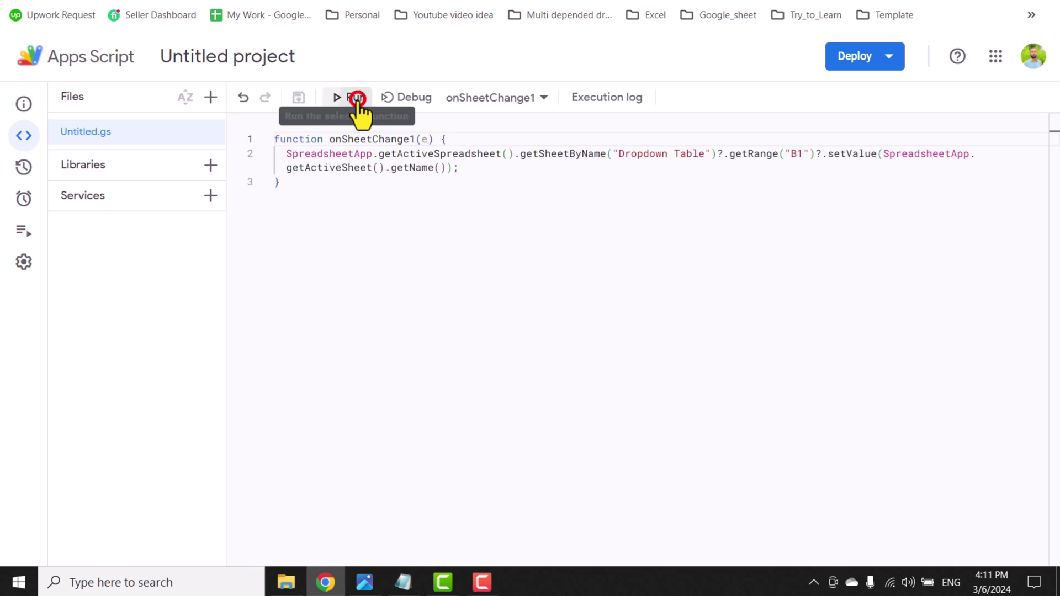
# Step: Run onSheetChange1 and add a From spreadsheet, On edit trigger for it
pyautogui.click(355, 100)
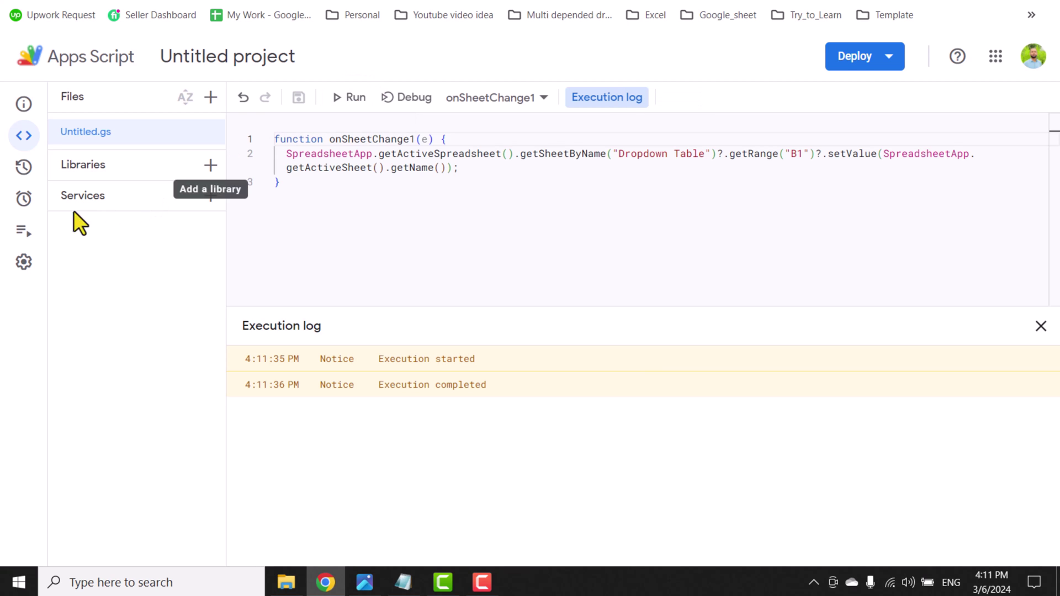
pyautogui.click(22, 203)
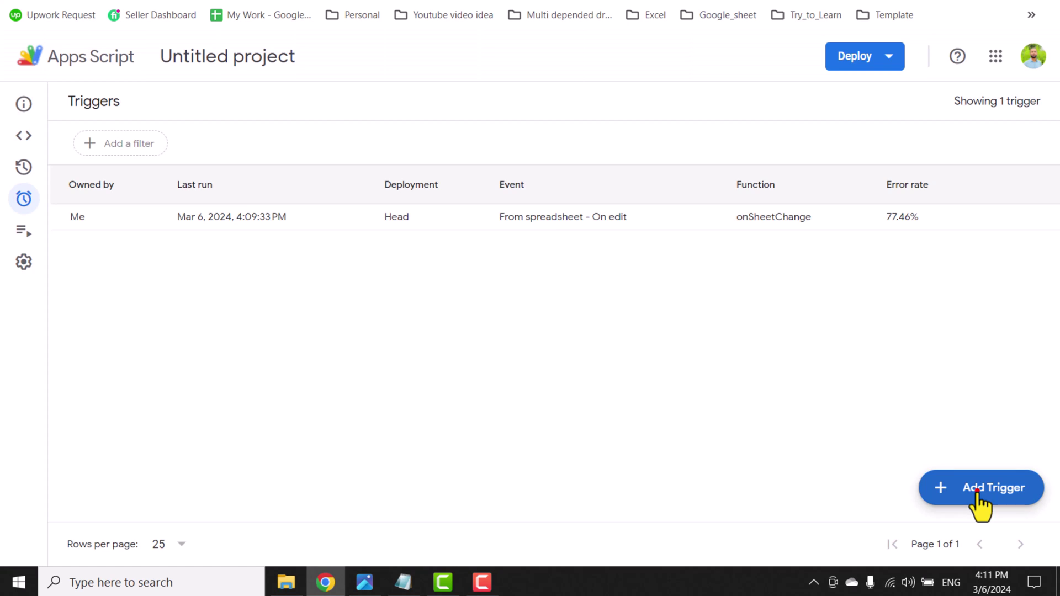
pyautogui.click(980, 491)
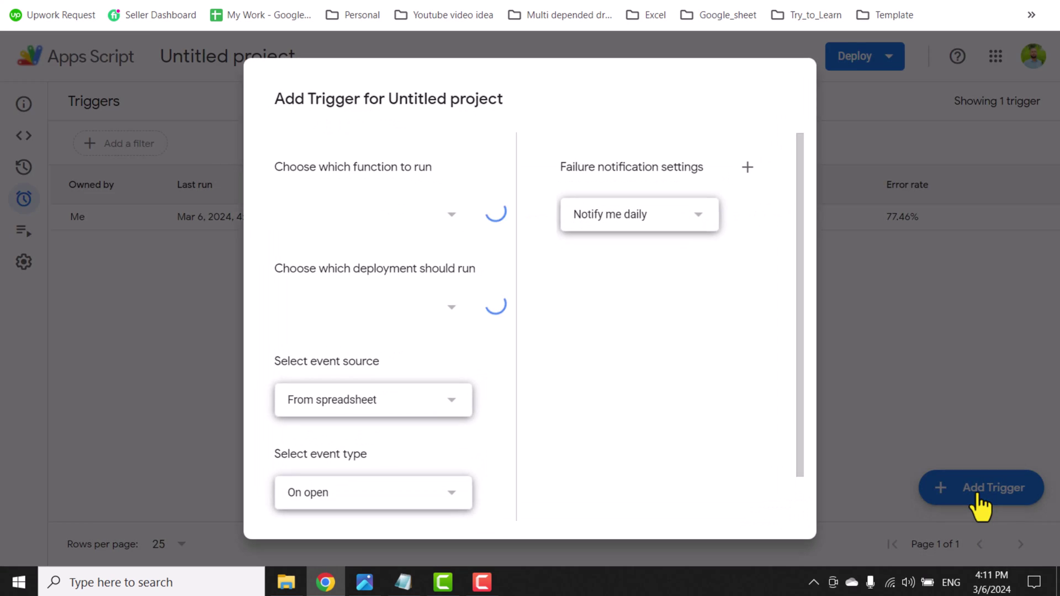
pyautogui.click(434, 503)
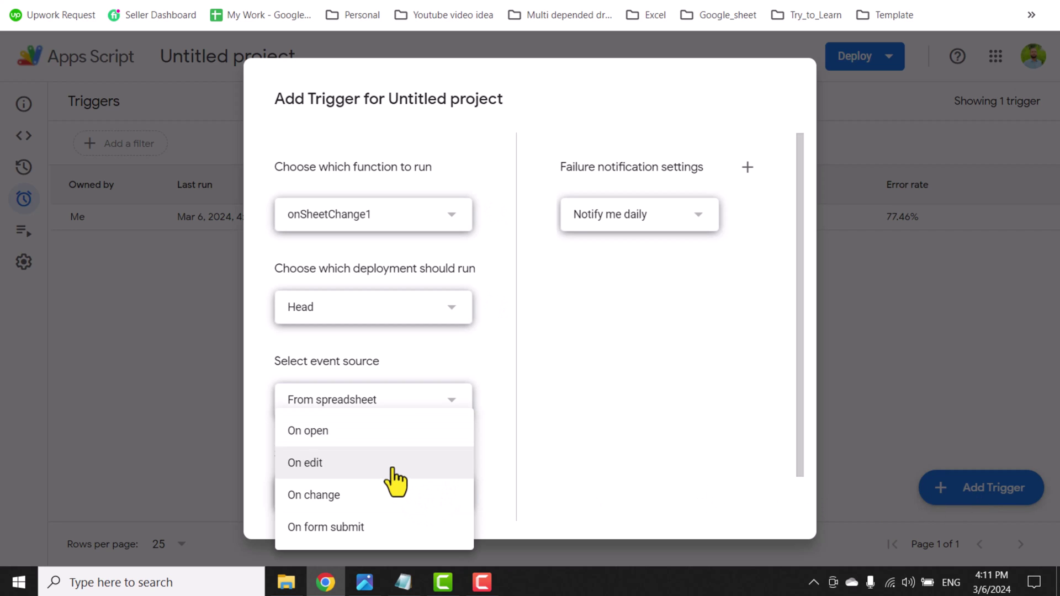
pyautogui.click(393, 466)
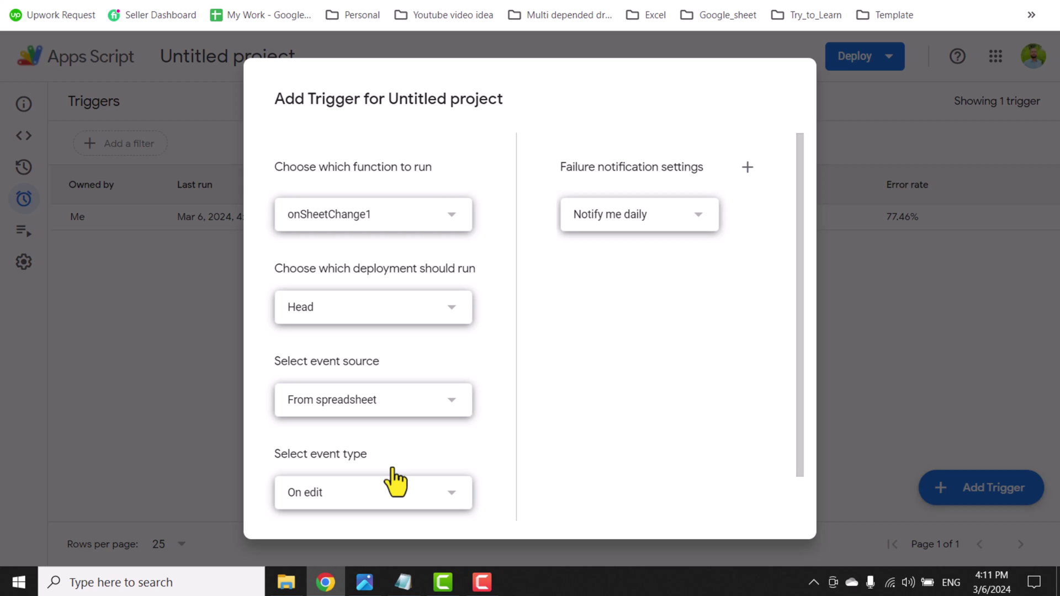
pyautogui.scroll(-2, 563, 331)
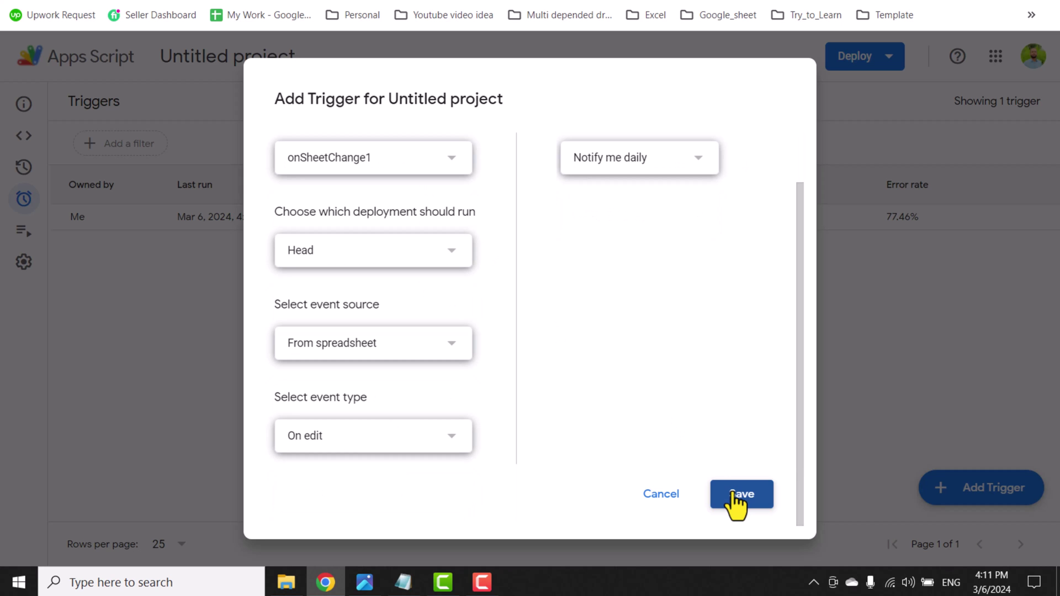
pyautogui.click(735, 494)
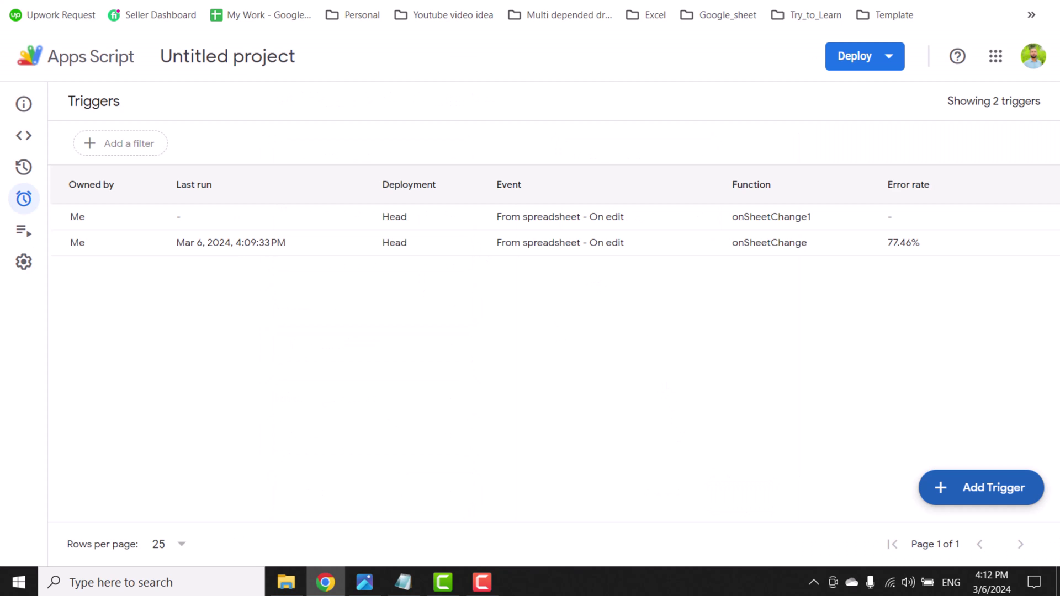
# Step: Fill Mar's row 5 with Asia, Japan and Tokyo from the B5:D5 dropdowns
pyautogui.click(265, 0)
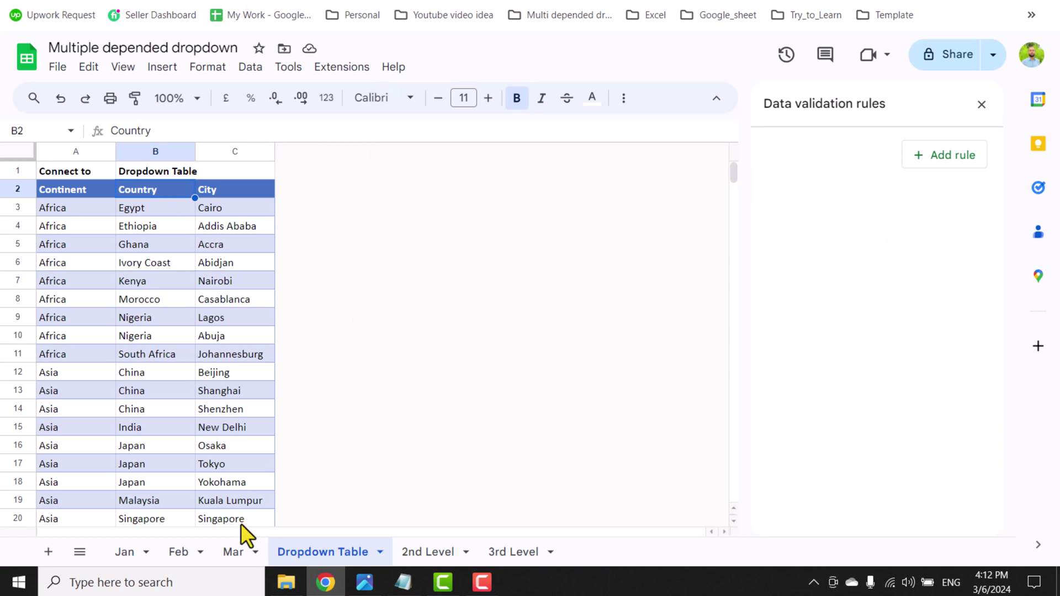
pyautogui.click(228, 552)
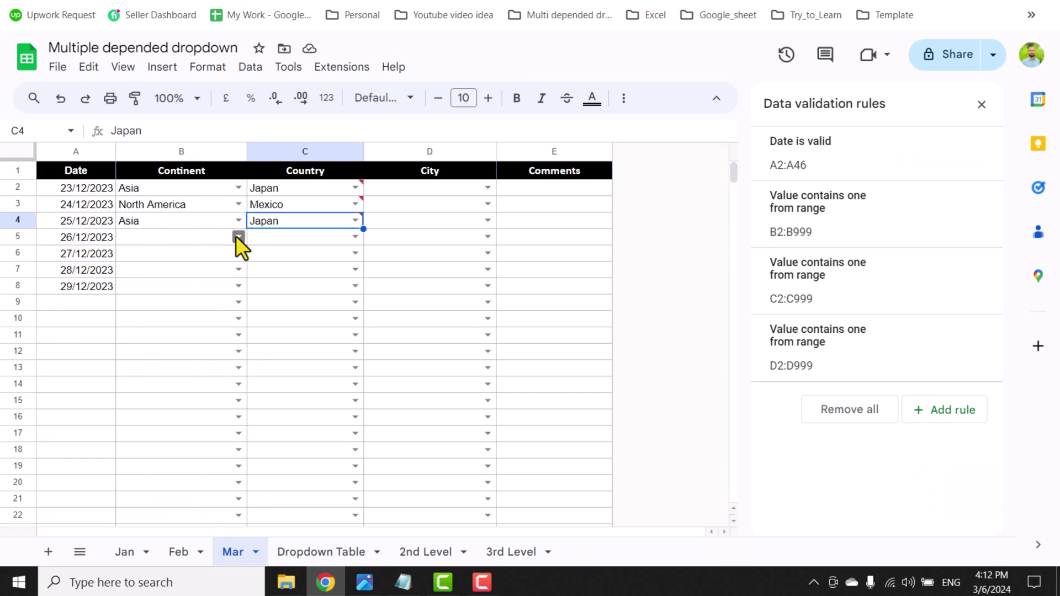
pyautogui.click(238, 238)
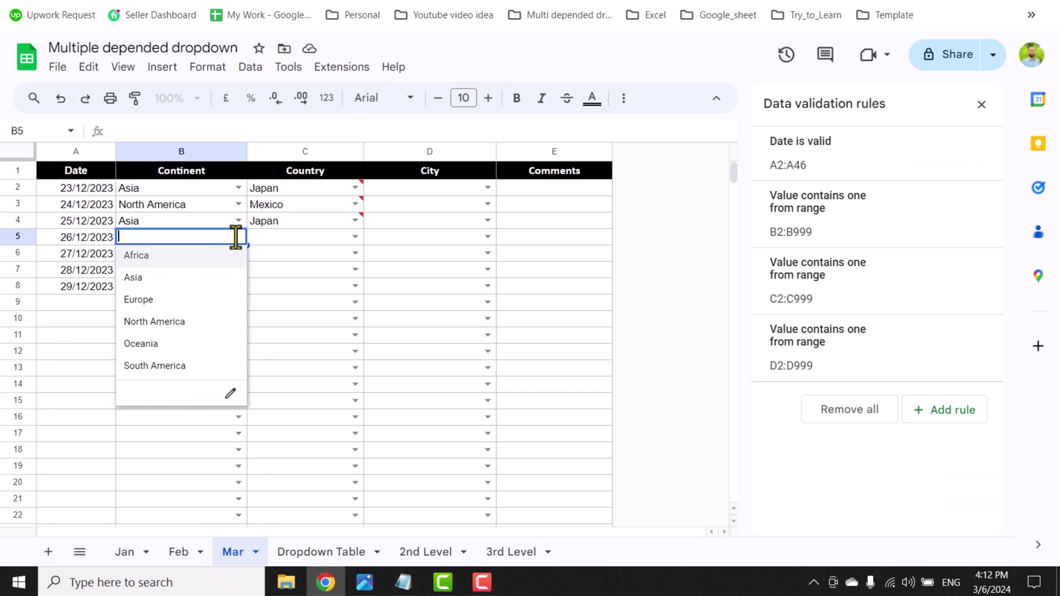
pyautogui.click(228, 281)
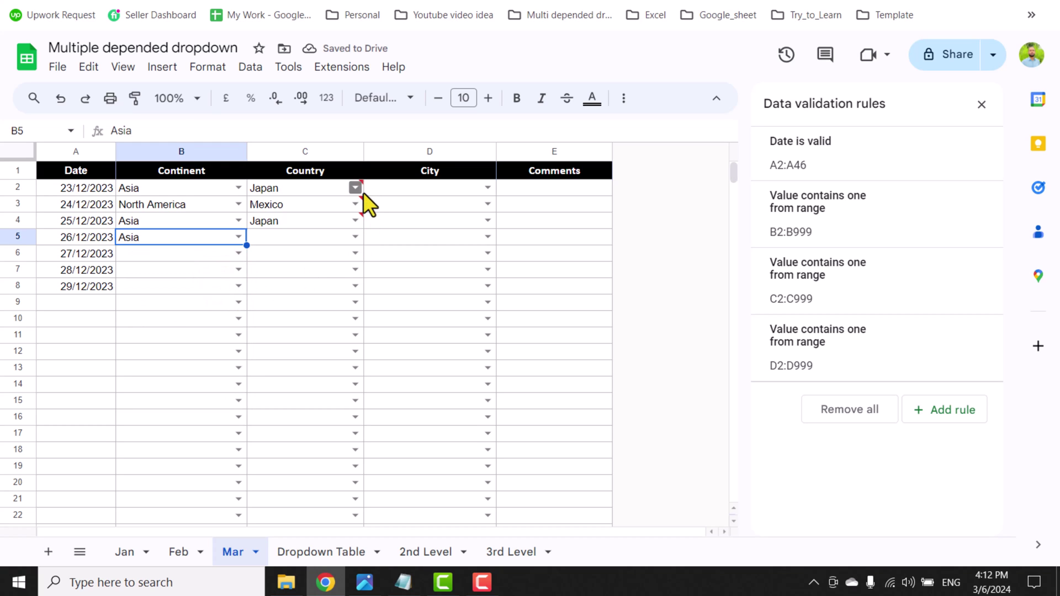
pyautogui.moveTo(364, 214)
pyautogui.click(355, 237)
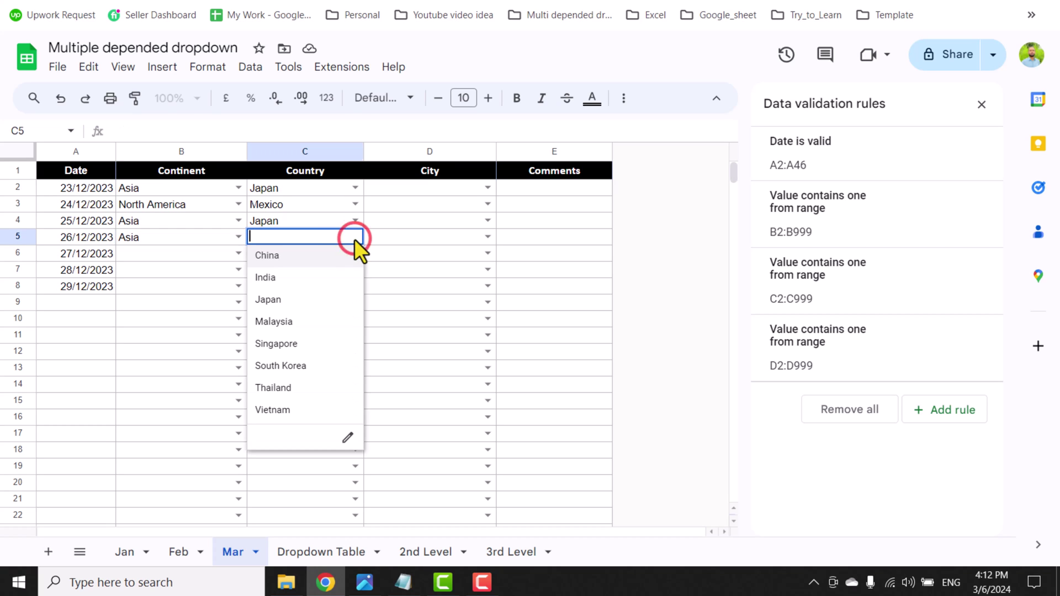
pyautogui.click(343, 299)
pyautogui.click(486, 237)
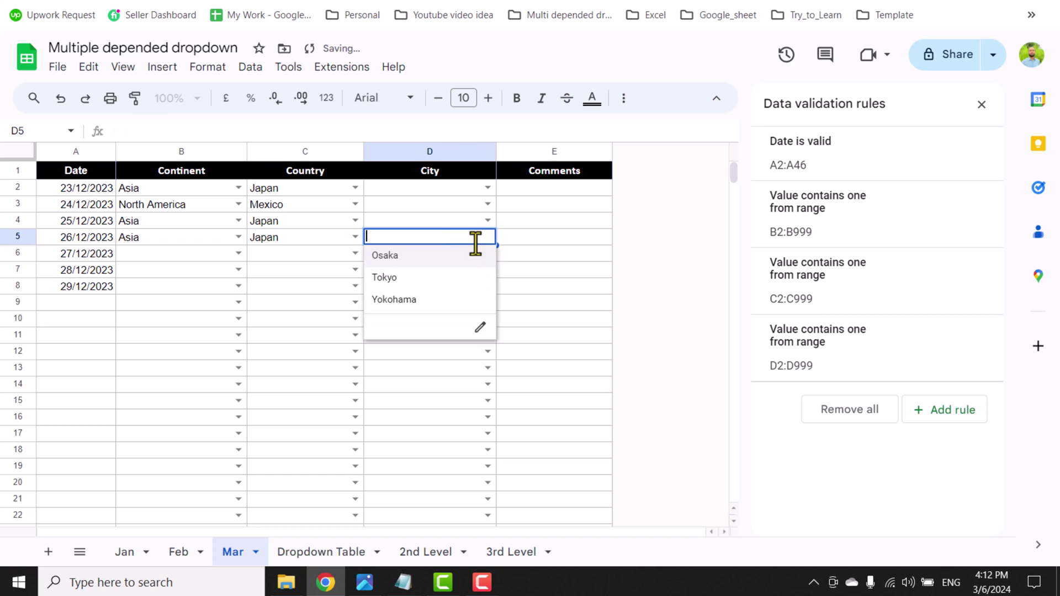
pyautogui.click(449, 275)
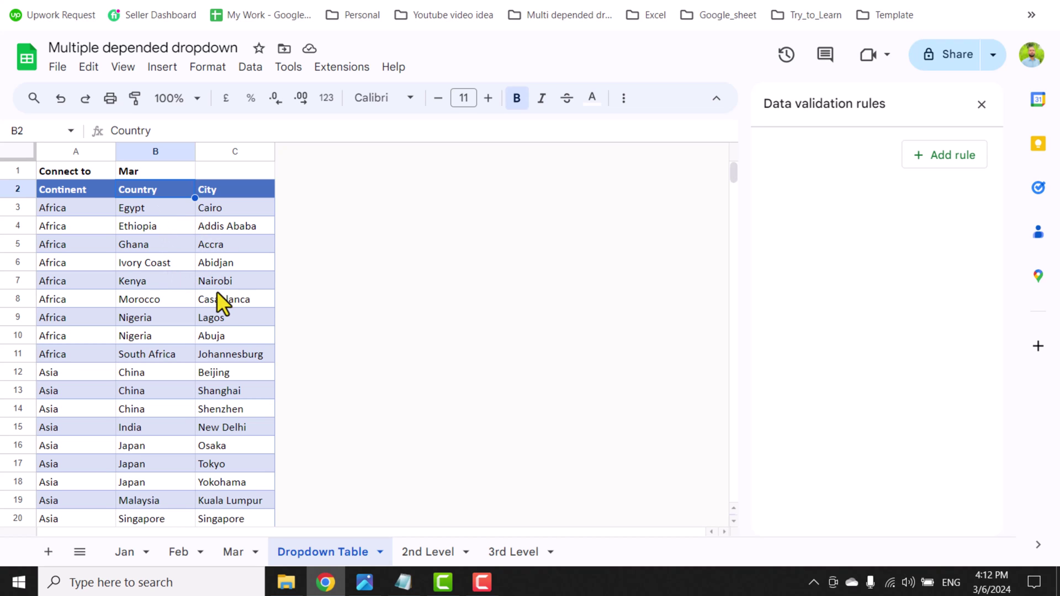
# Step: On Feb, choose North America, Mexico and Mexico City in B4:D4, then return to Mar
pyautogui.click(185, 549)
pyautogui.click(238, 220)
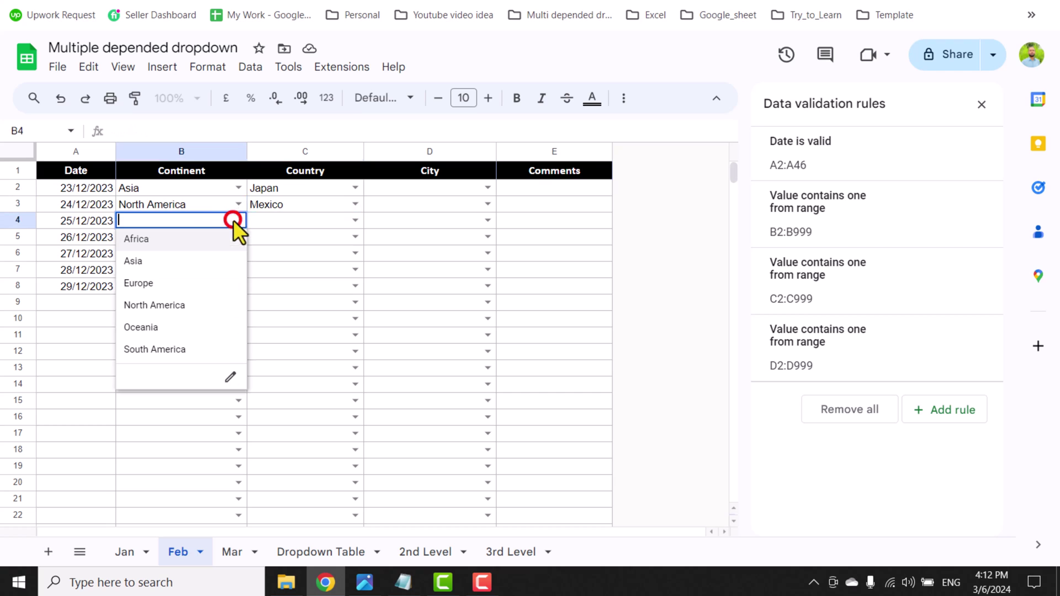
pyautogui.press('Down')
pyautogui.press('Down')
pyautogui.press('Down')
pyautogui.click(207, 307)
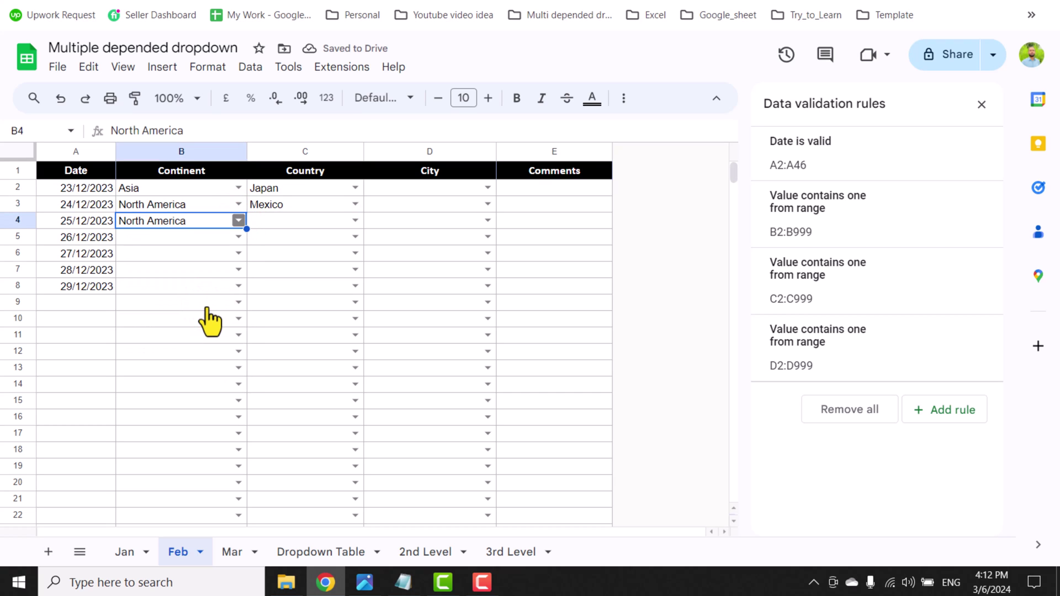
pyautogui.click(355, 220)
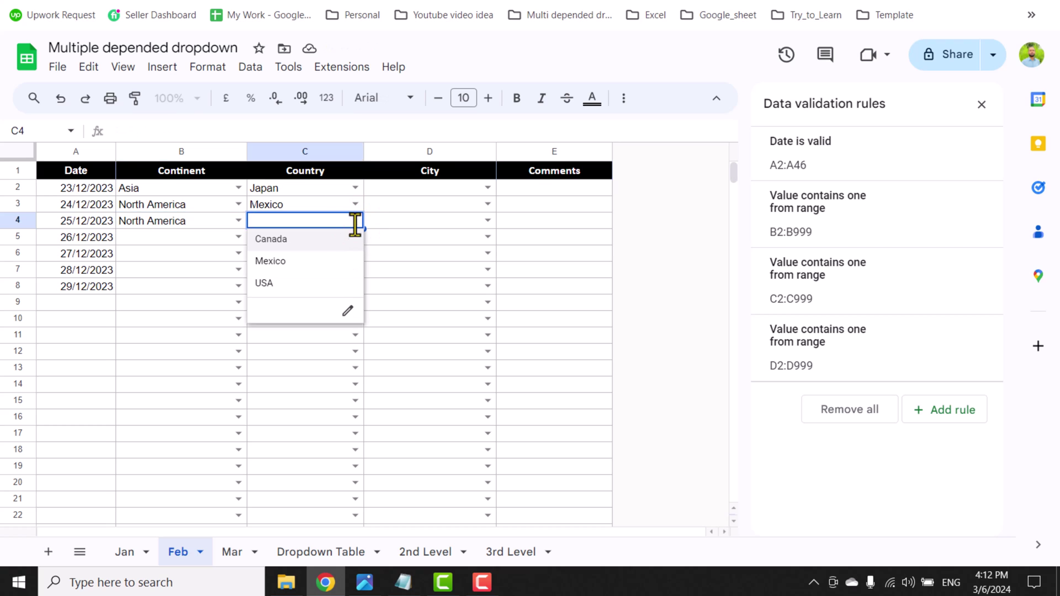
pyautogui.click(331, 266)
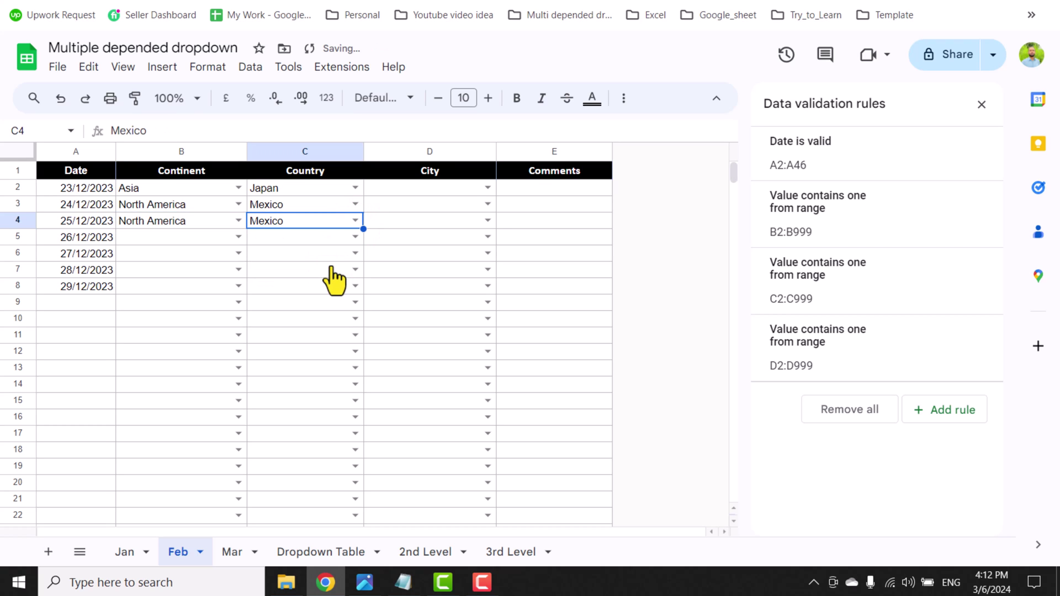
pyautogui.click(487, 220)
pyautogui.click(456, 238)
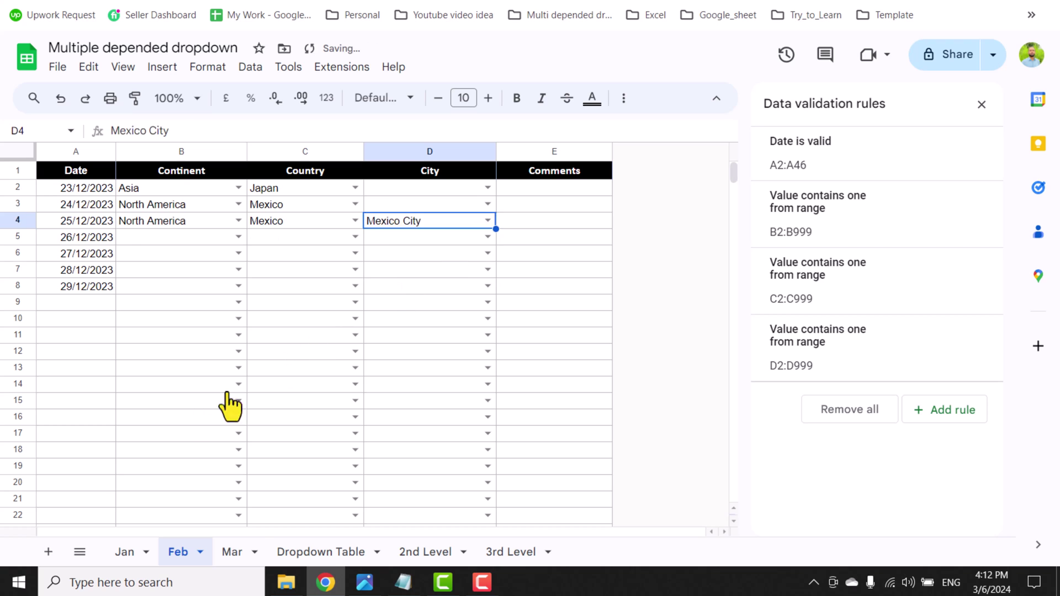
pyautogui.click(226, 556)
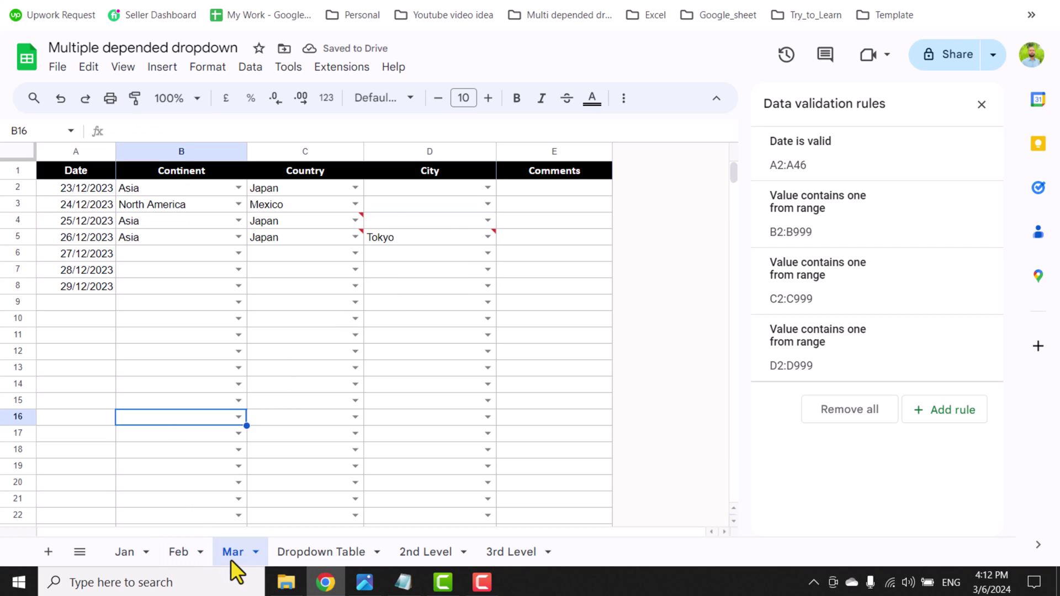
# Step: Duplicate the Mar sheet and rename the copy to April
pyautogui.rightClick(231, 559)
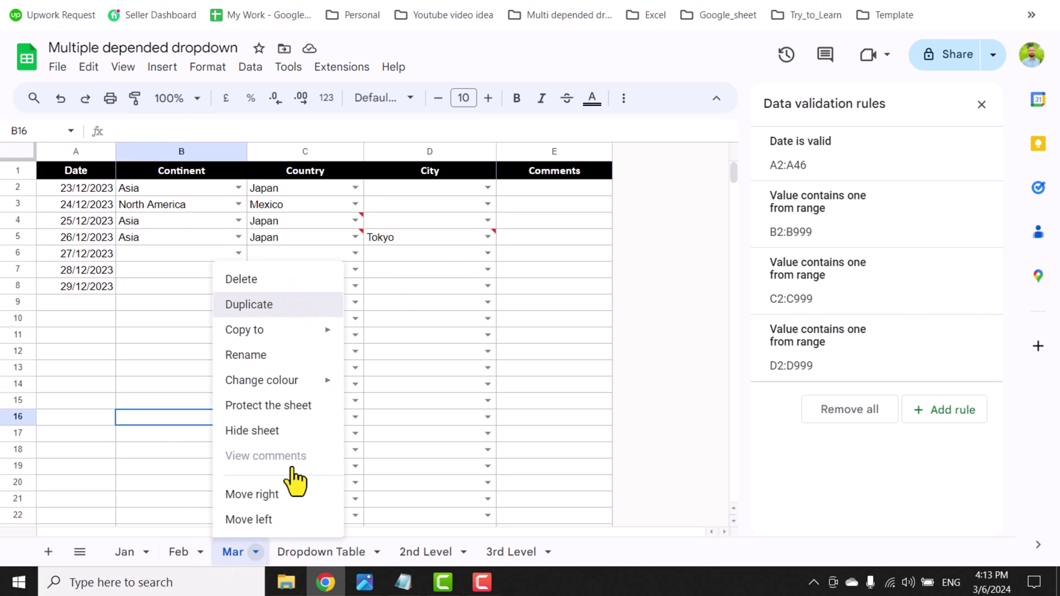
pyautogui.click(248, 304)
pyautogui.rightClick(310, 549)
pyautogui.click(319, 355)
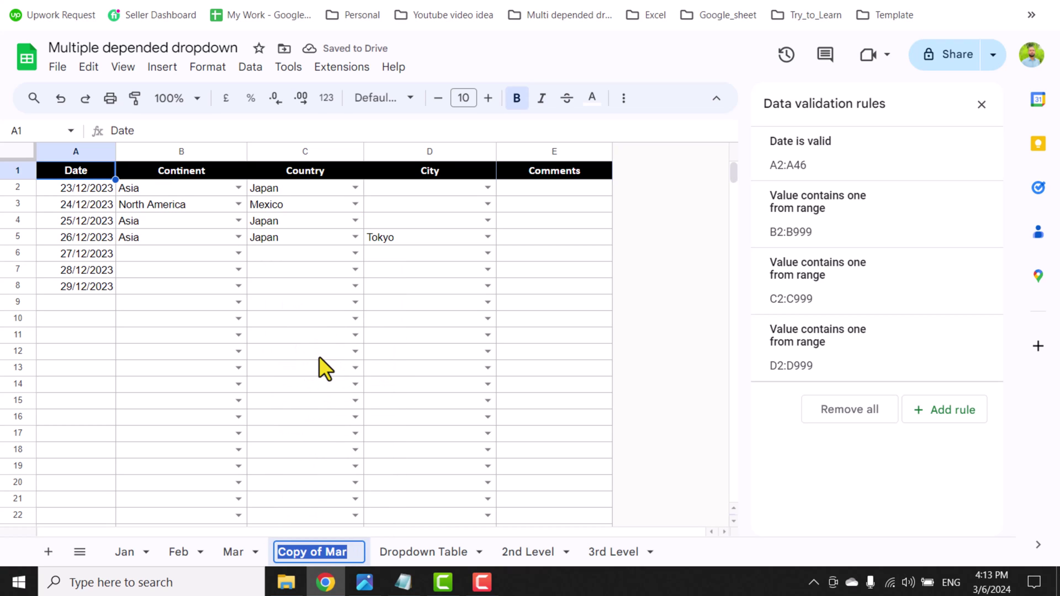
pyautogui.write('April')
pyautogui.press('Return')
# Step: Fill April's B6:D6 with Oceania, New Zealand and Auckland, and confirm Dropdown Table's B1 shows April
pyautogui.click(238, 254)
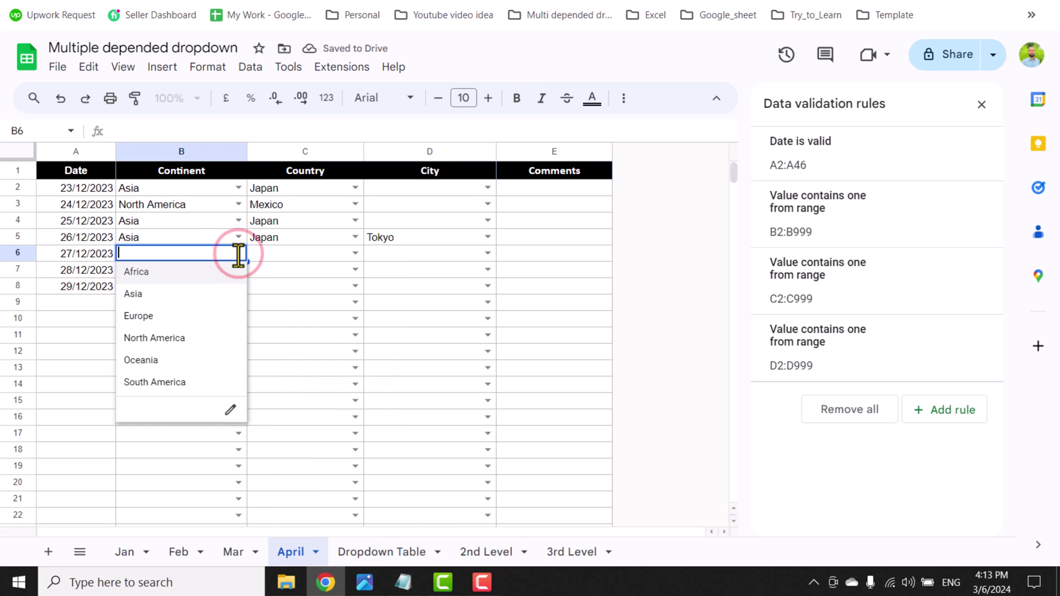
pyautogui.click(199, 362)
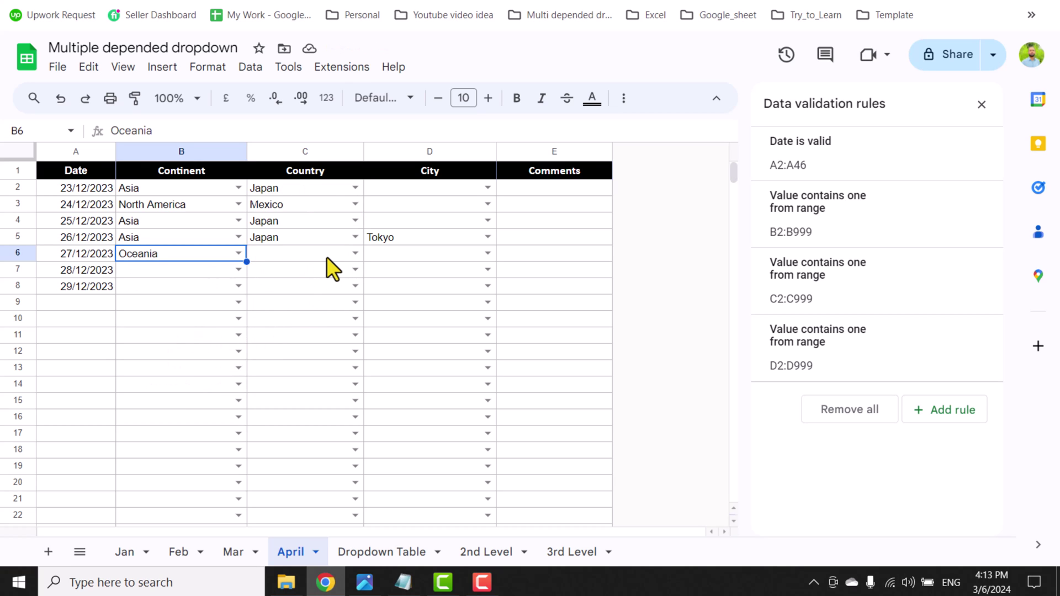
pyautogui.click(355, 253)
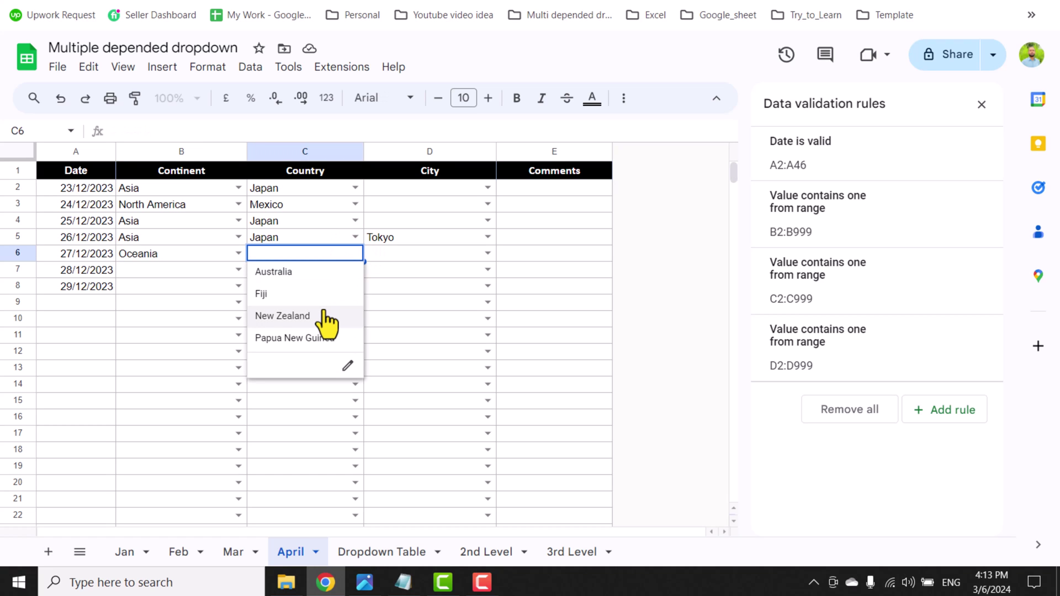
pyautogui.click(326, 316)
pyautogui.click(486, 255)
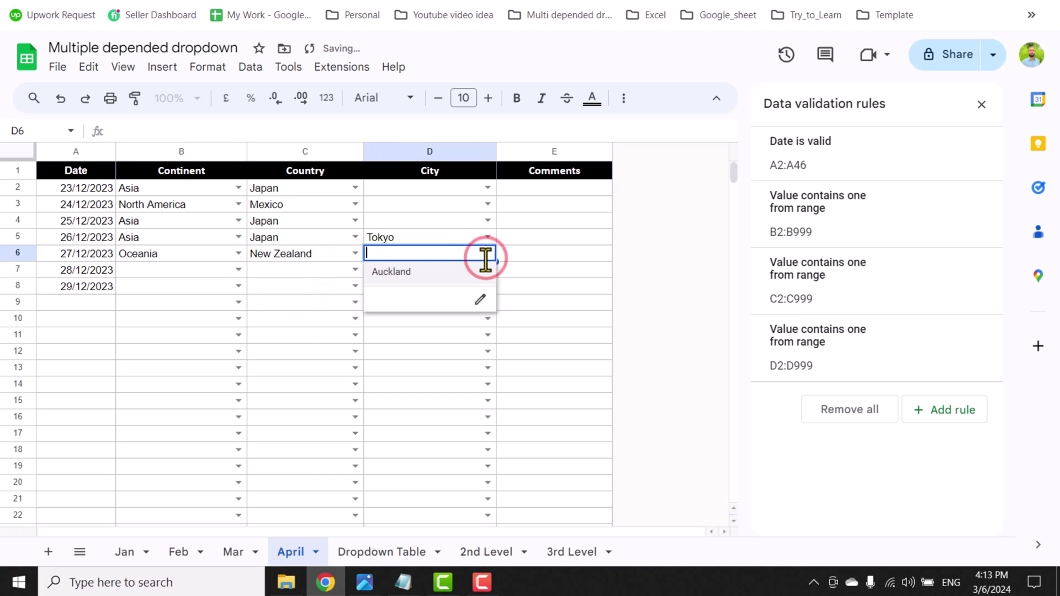
pyautogui.click(444, 275)
pyautogui.click(371, 550)
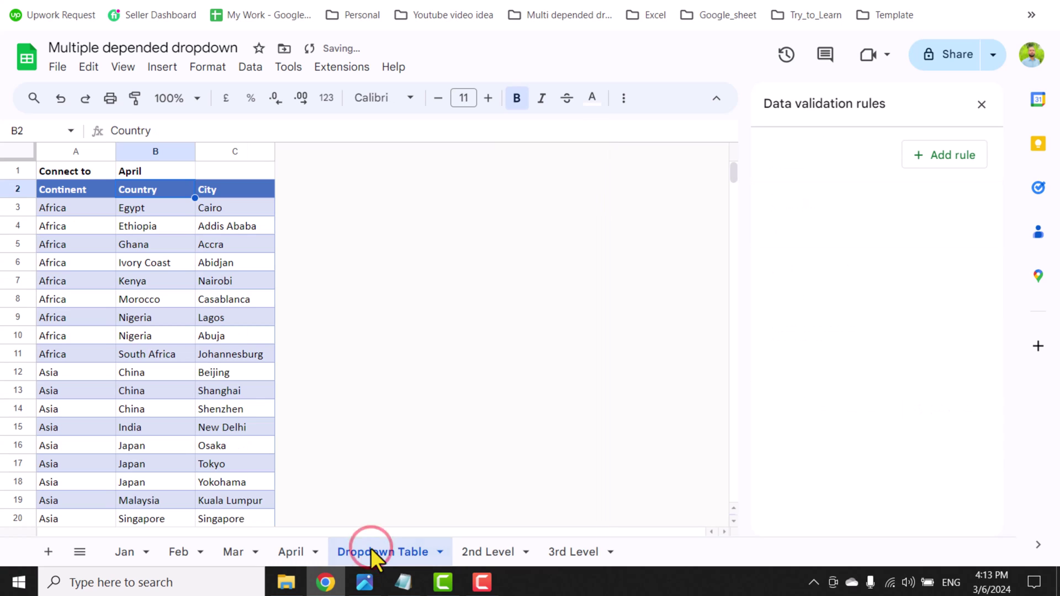
pyautogui.click(288, 552)
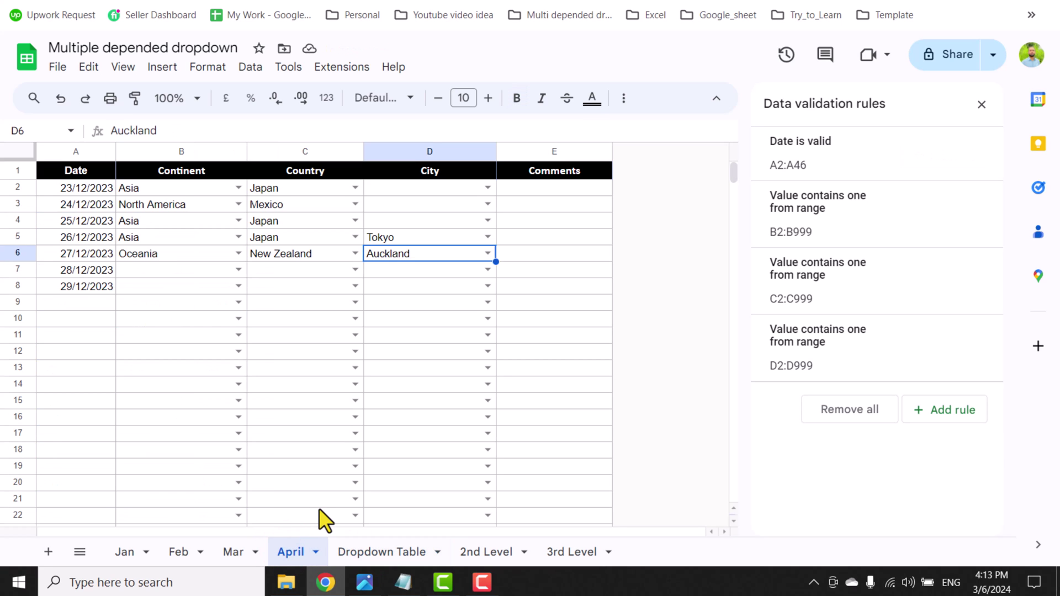